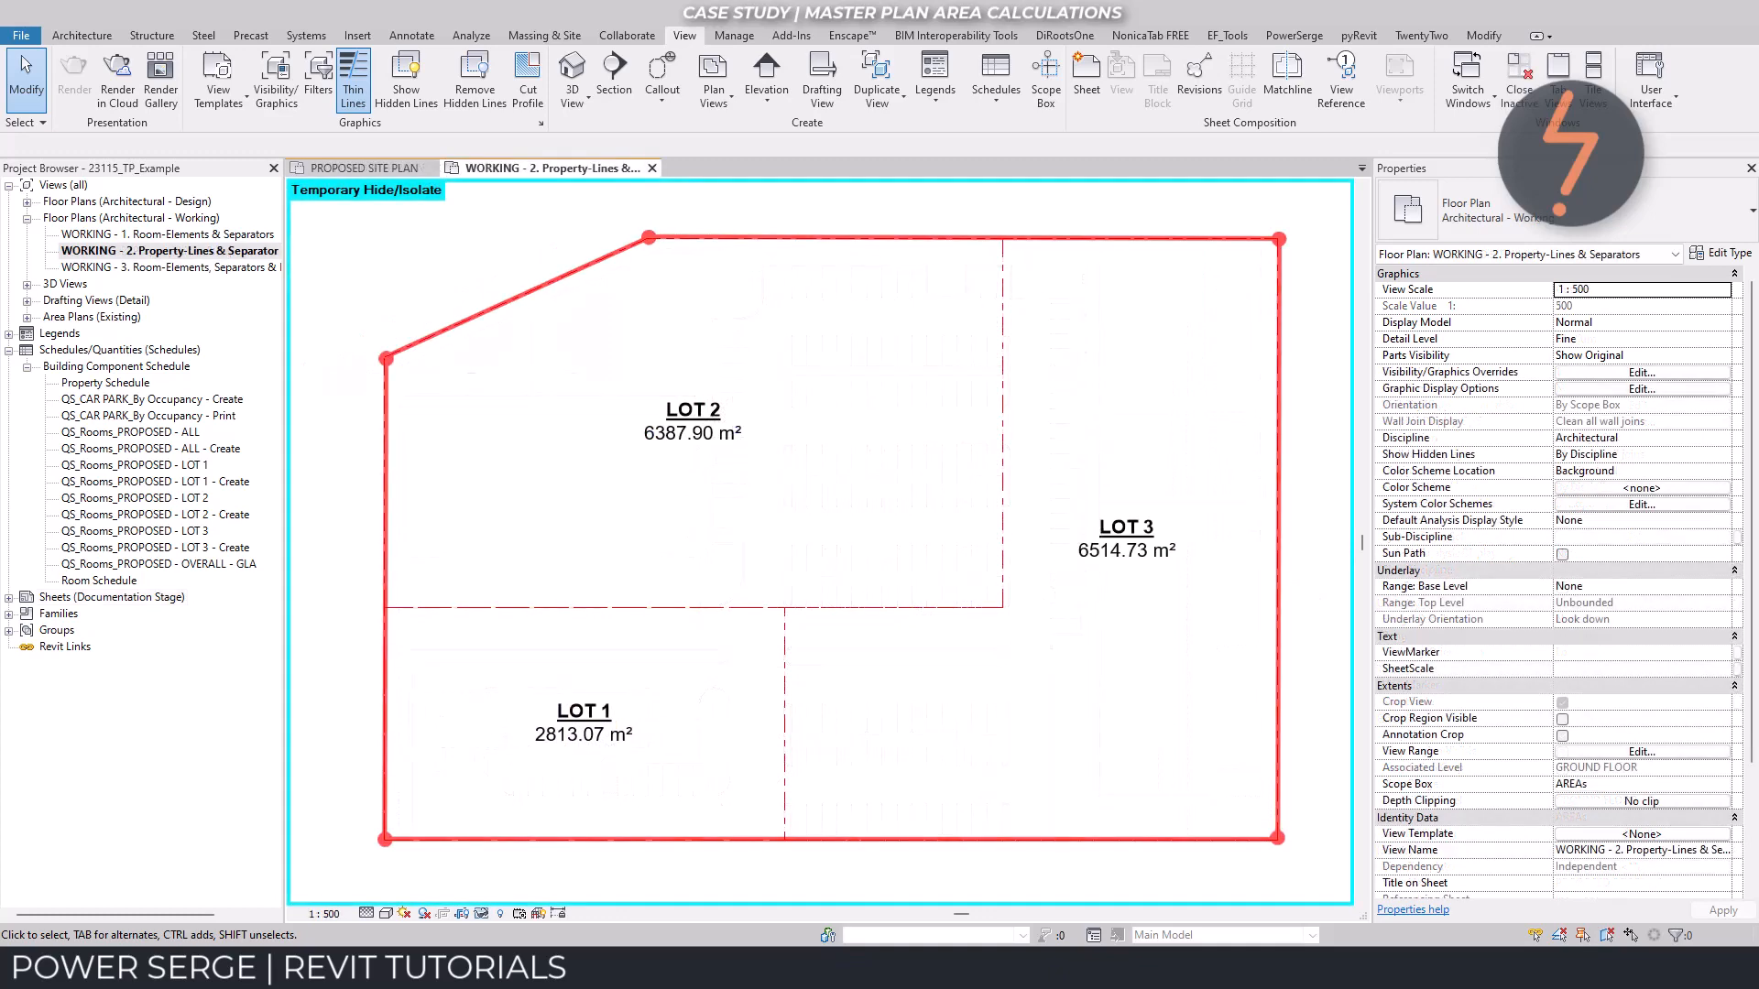
left_click(1004, 485)
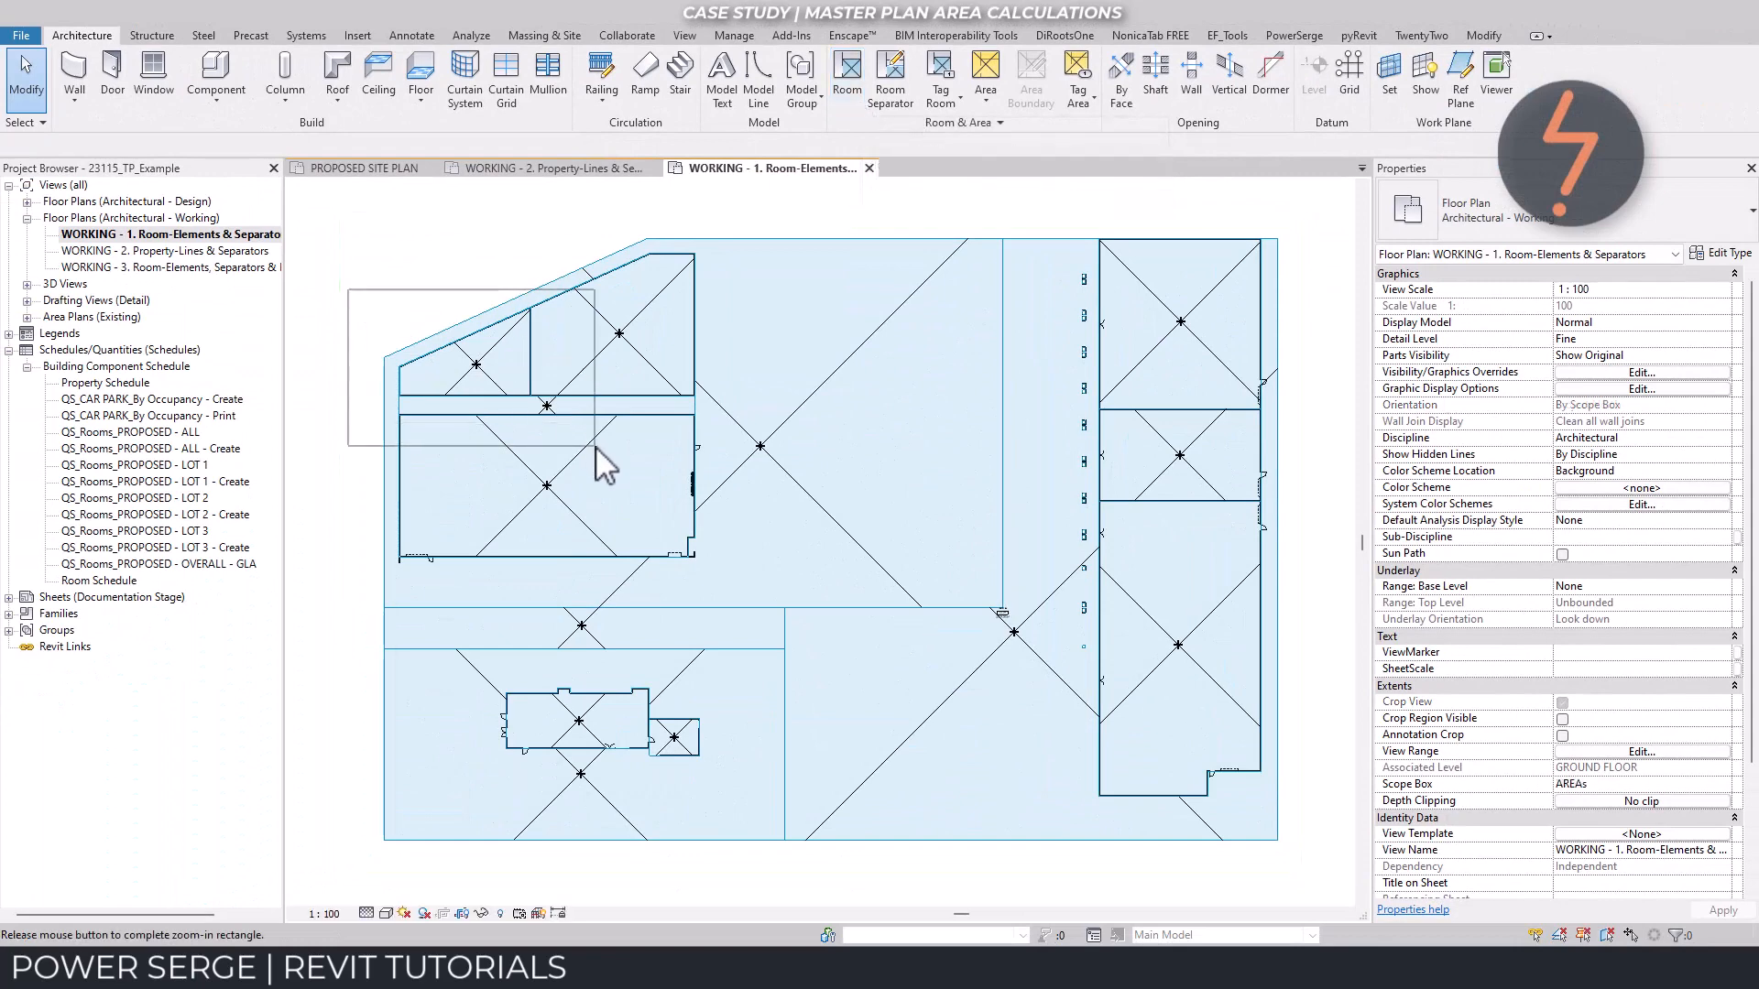
Highlight the room boundary elements around the angled building in the north-west corner of the site plan
scroll(596, 447, "up", 4)
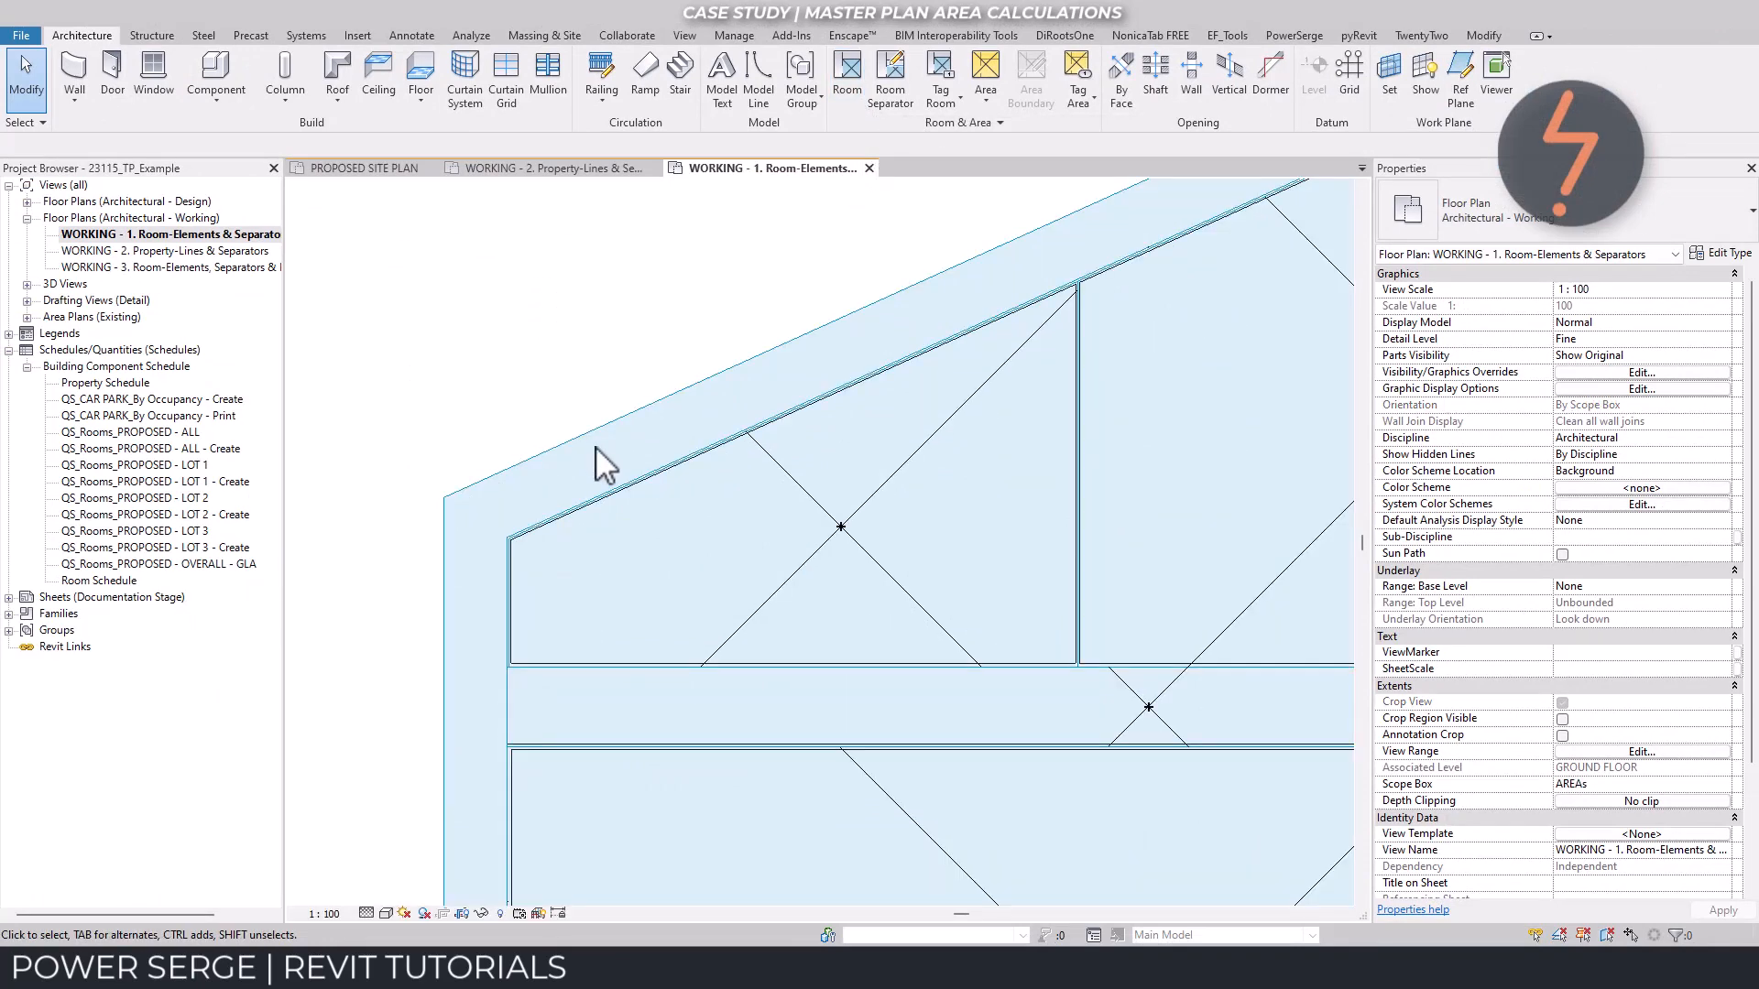
left_click(837, 95)
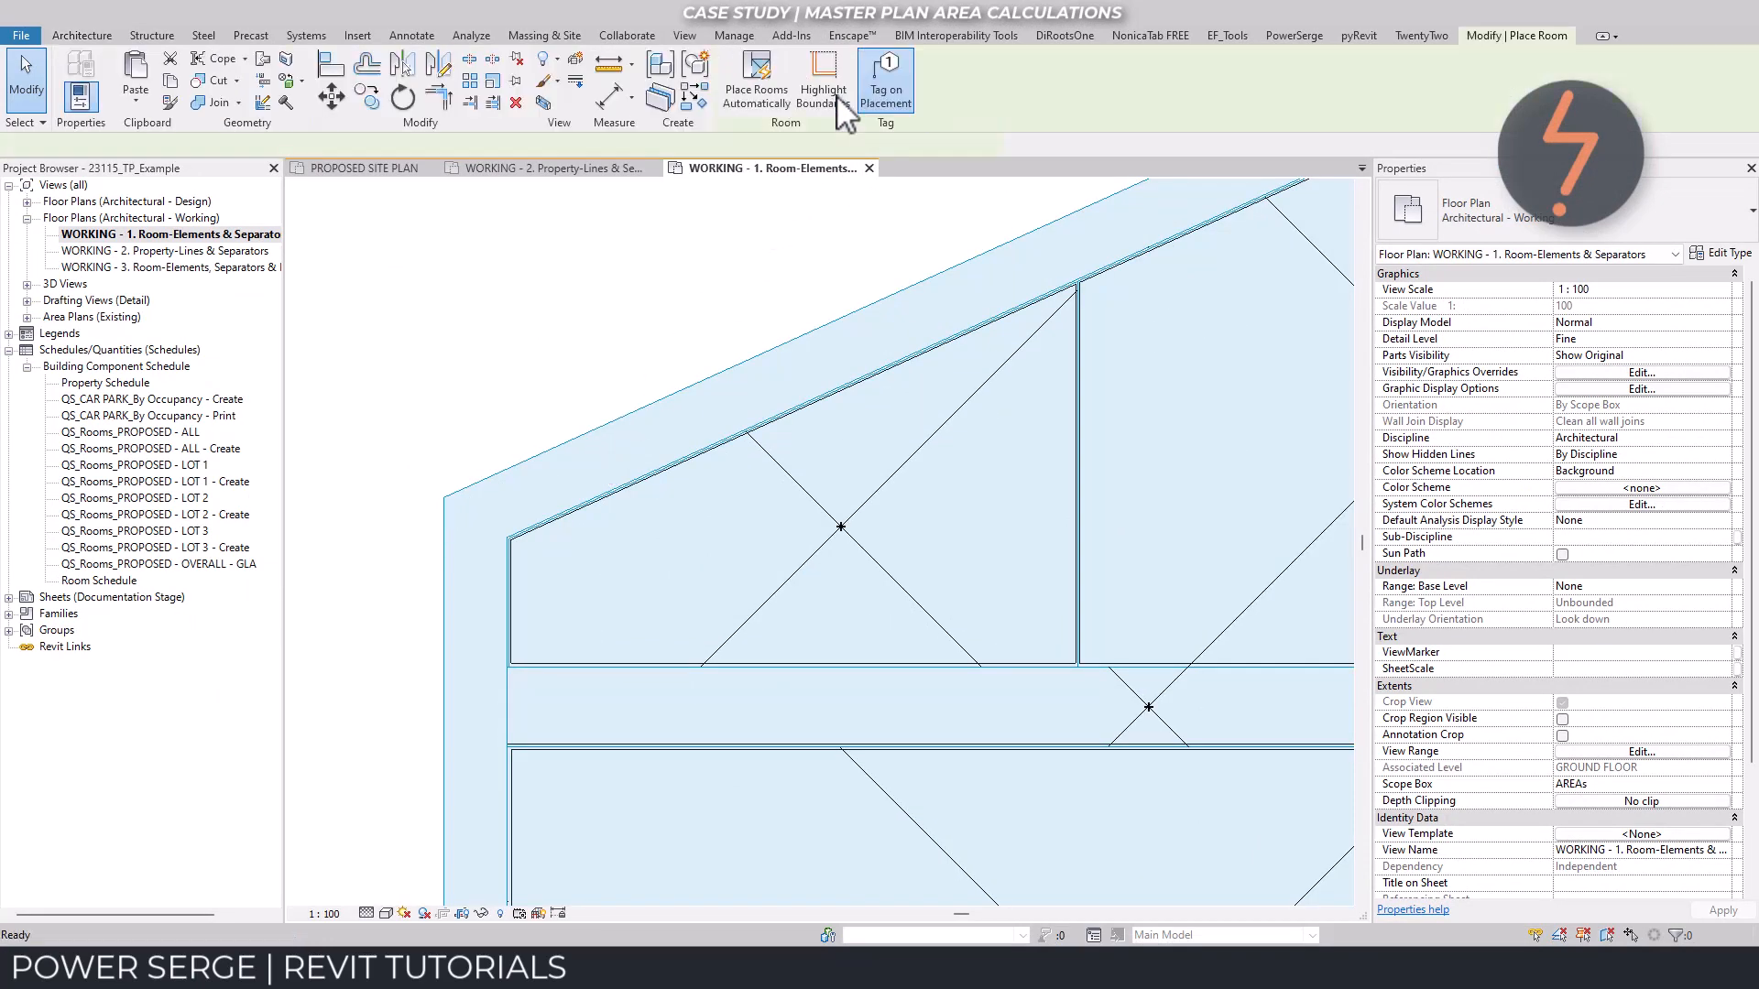
left_click(837, 95)
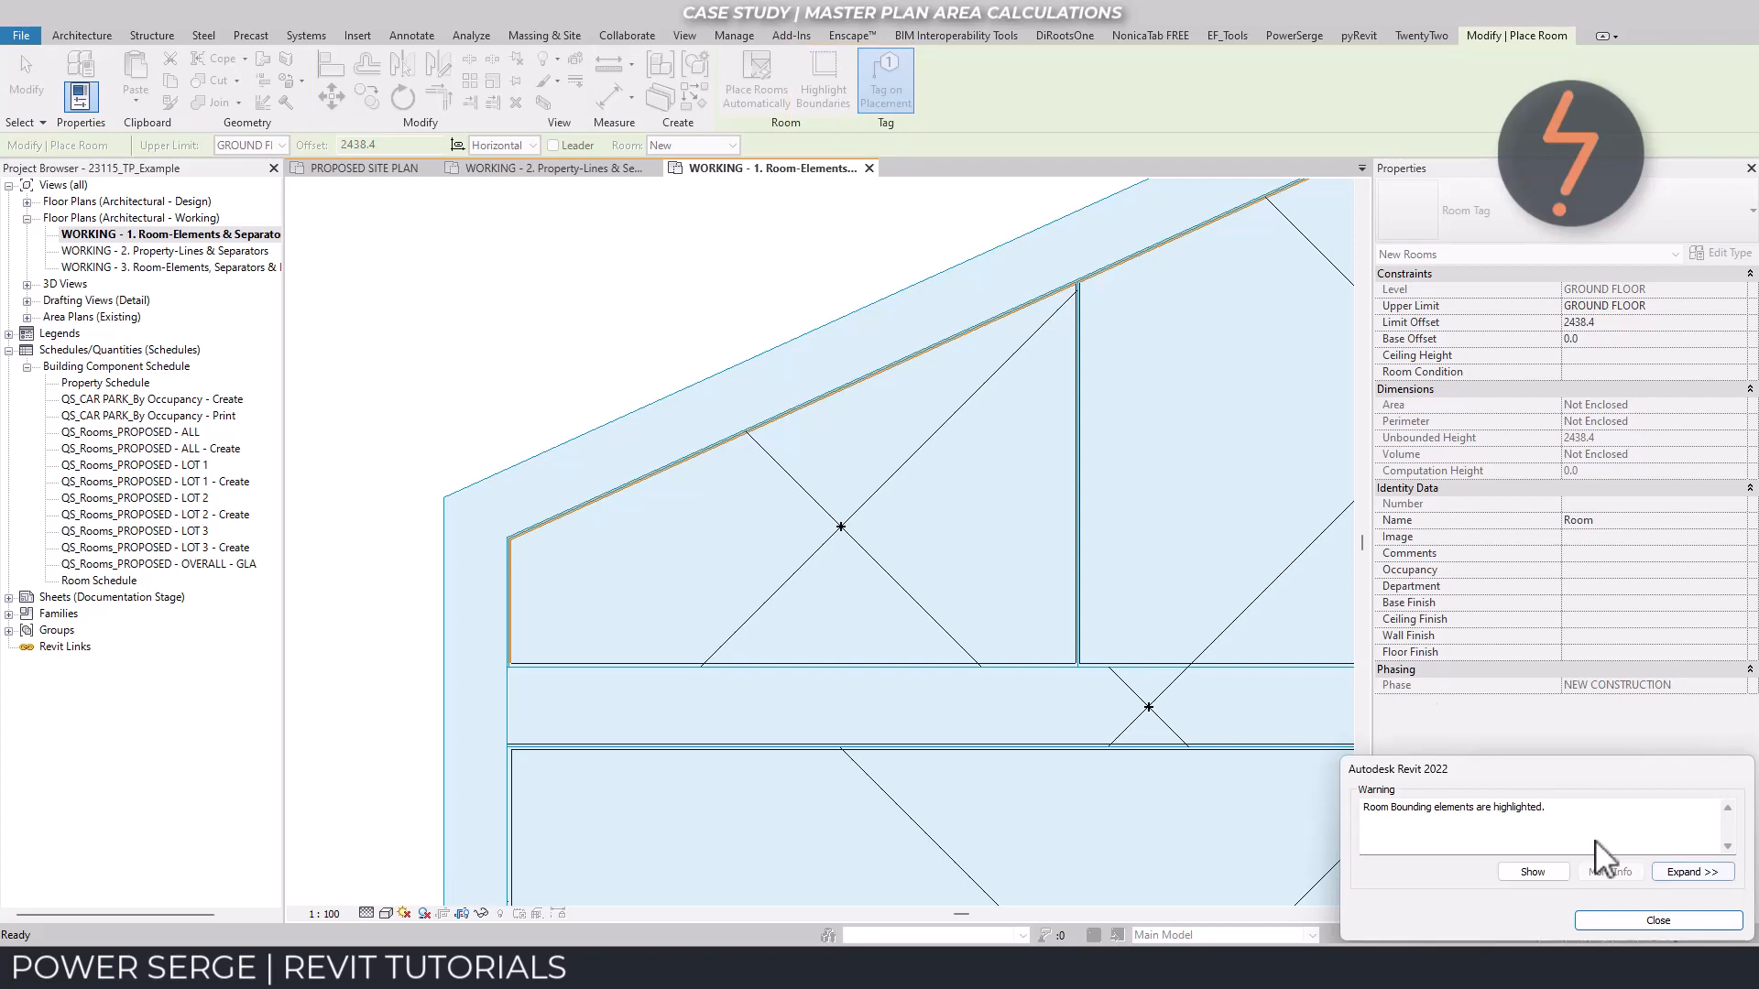
left_click(1658, 919)
Turn off Room Bounding for the short west wall and the adjoining sloped wall of the angled building
left_click(509, 570)
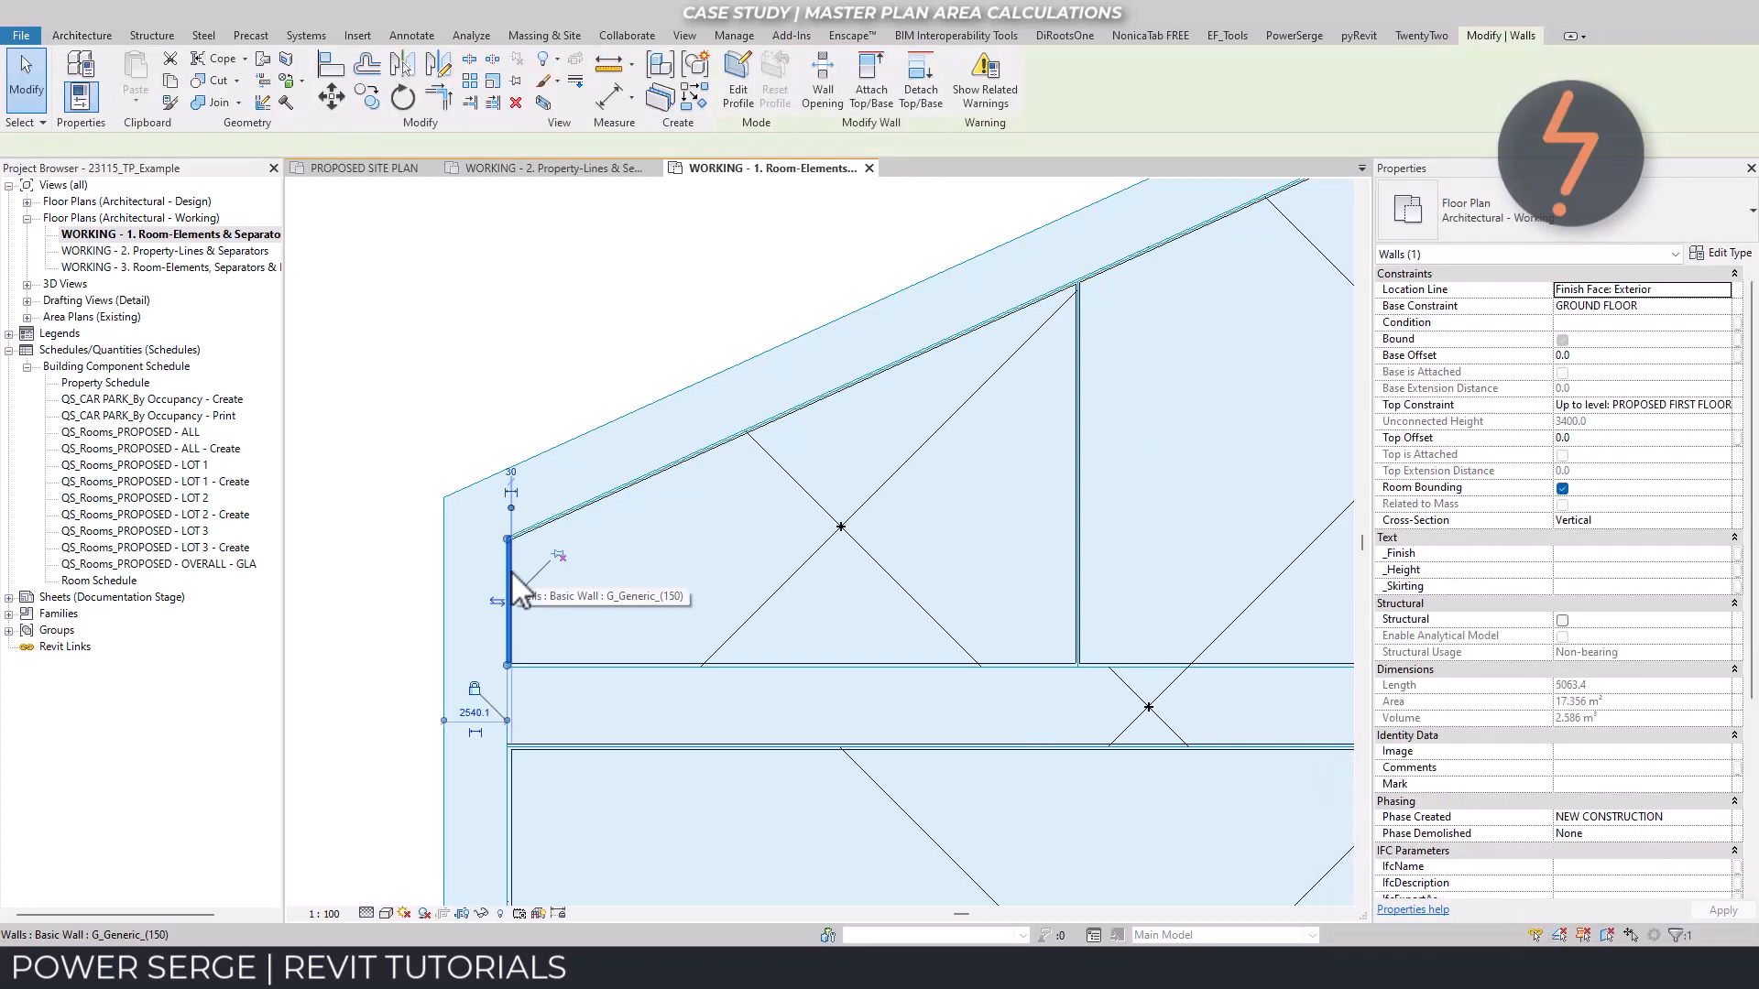
left_click(531, 534, "ctrl")
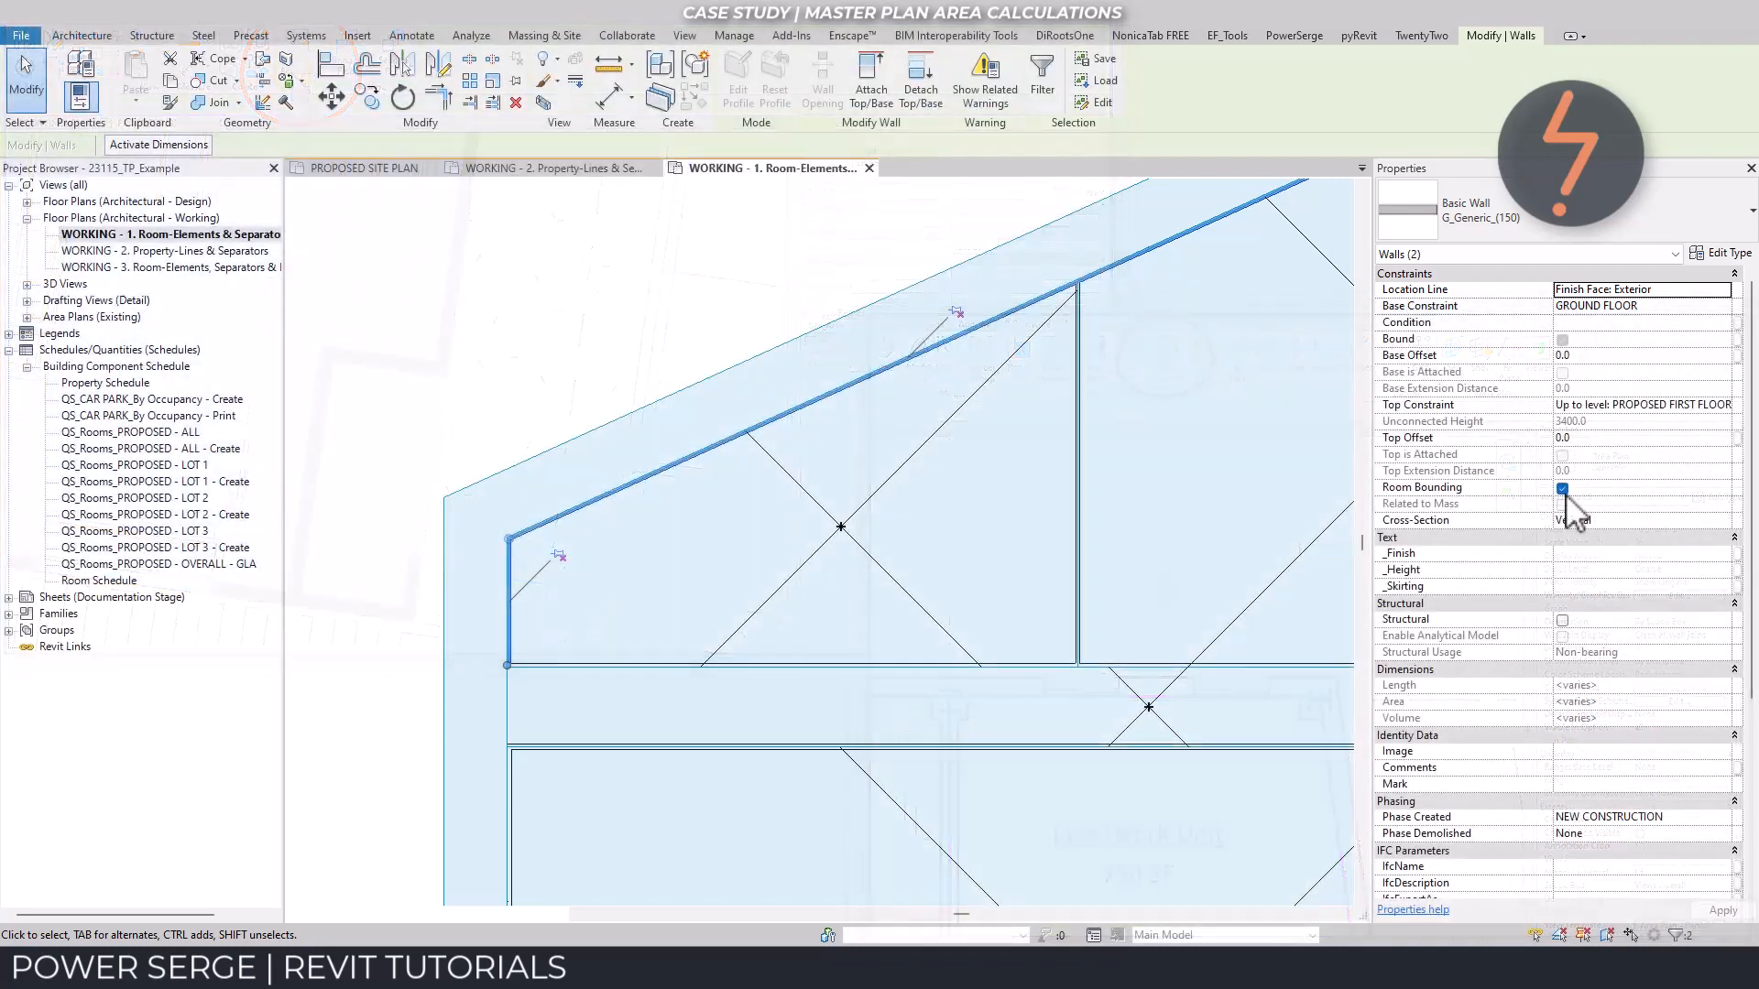
left_click(1563, 489)
left_click(979, 544)
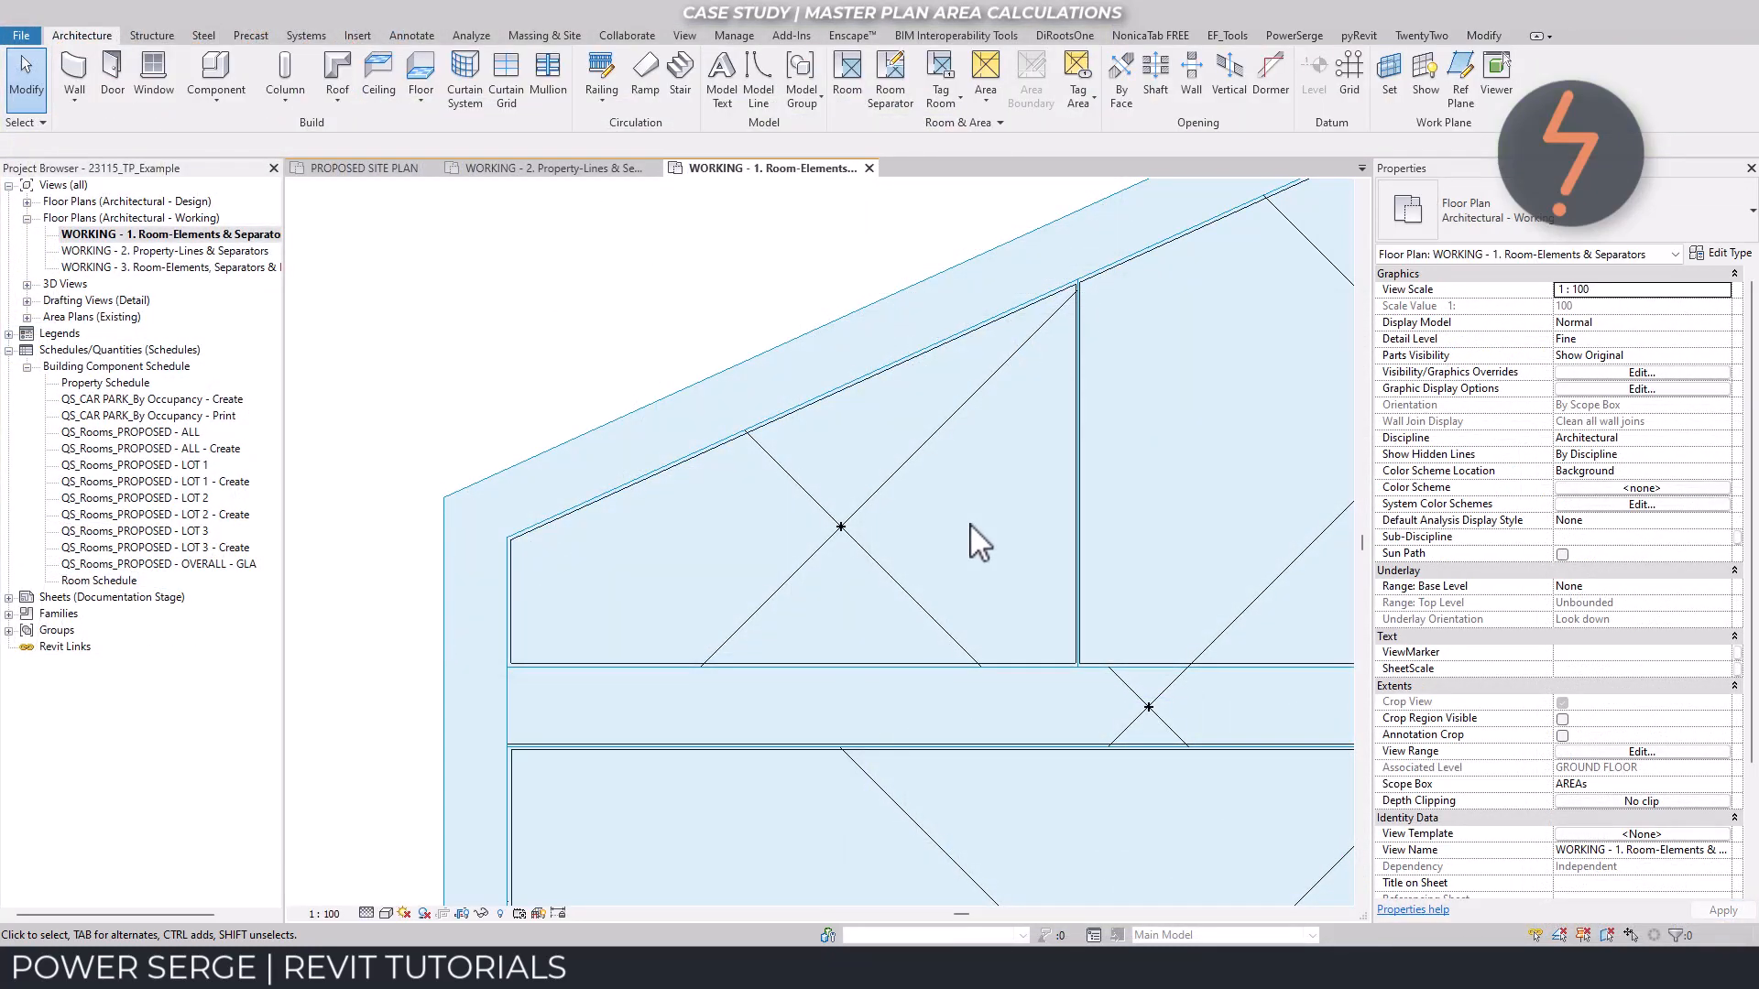
Place a color fill legend beyond the site's north-west corner, with space type Rooms and color scheme By Occupancy
right_click(350, 348)
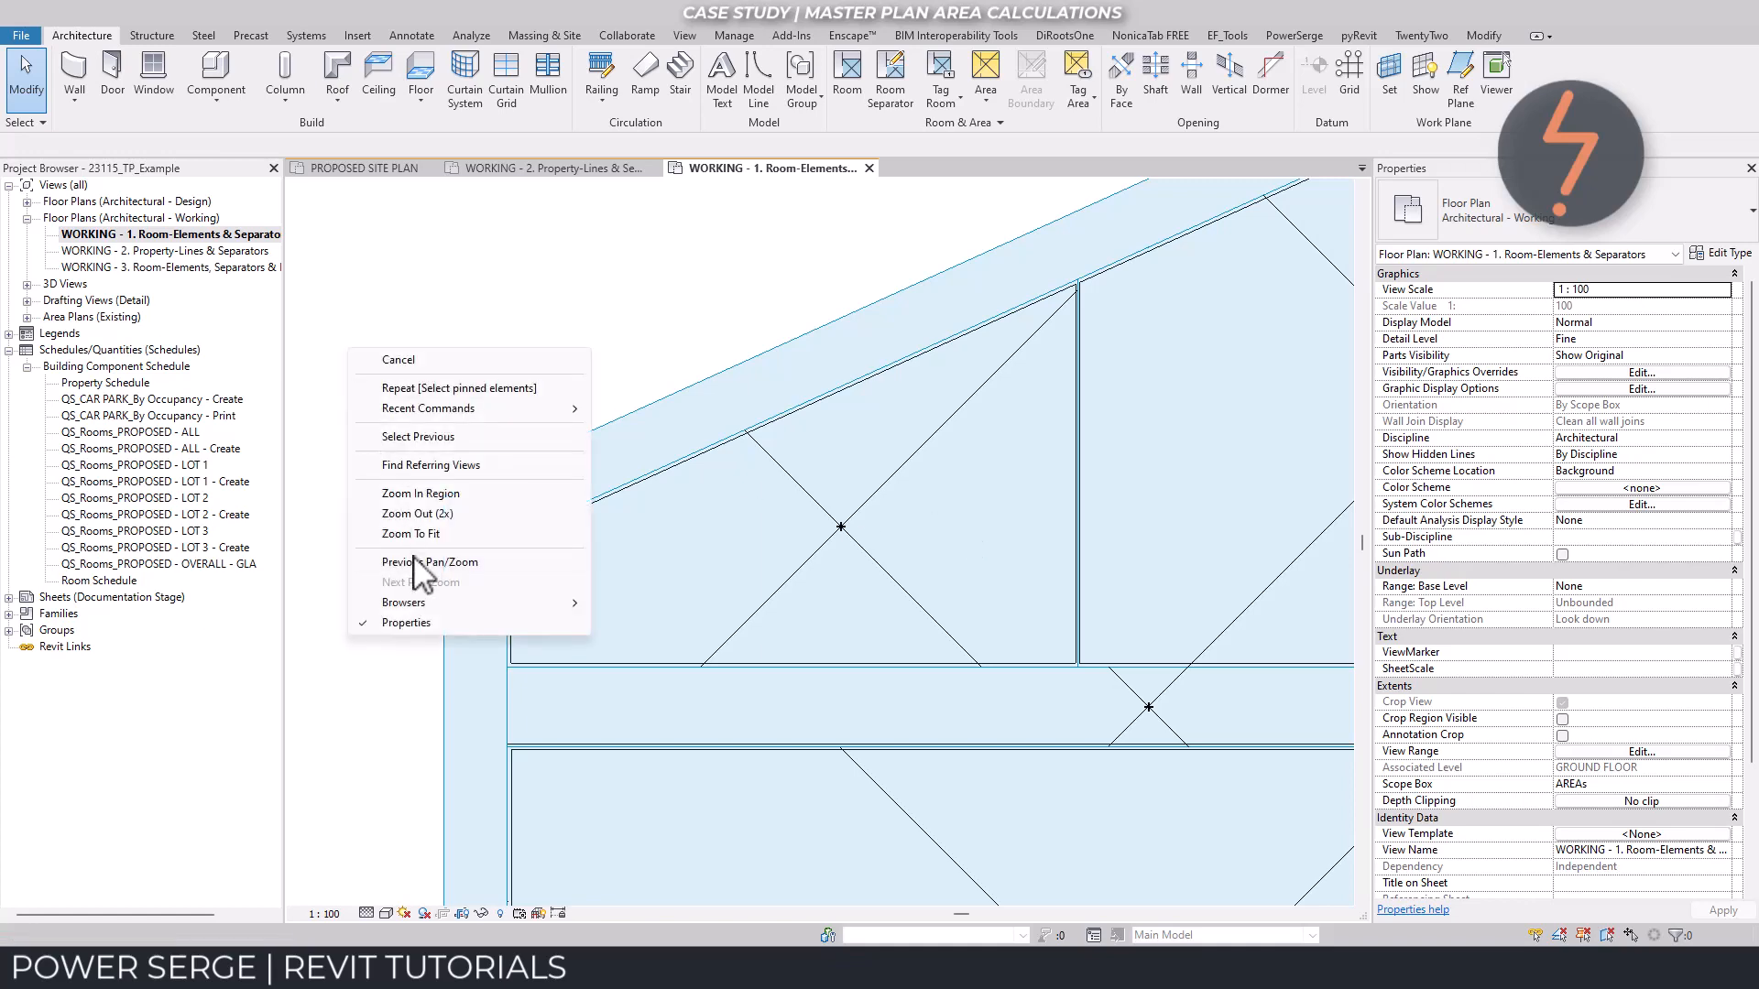
left_click(408, 556)
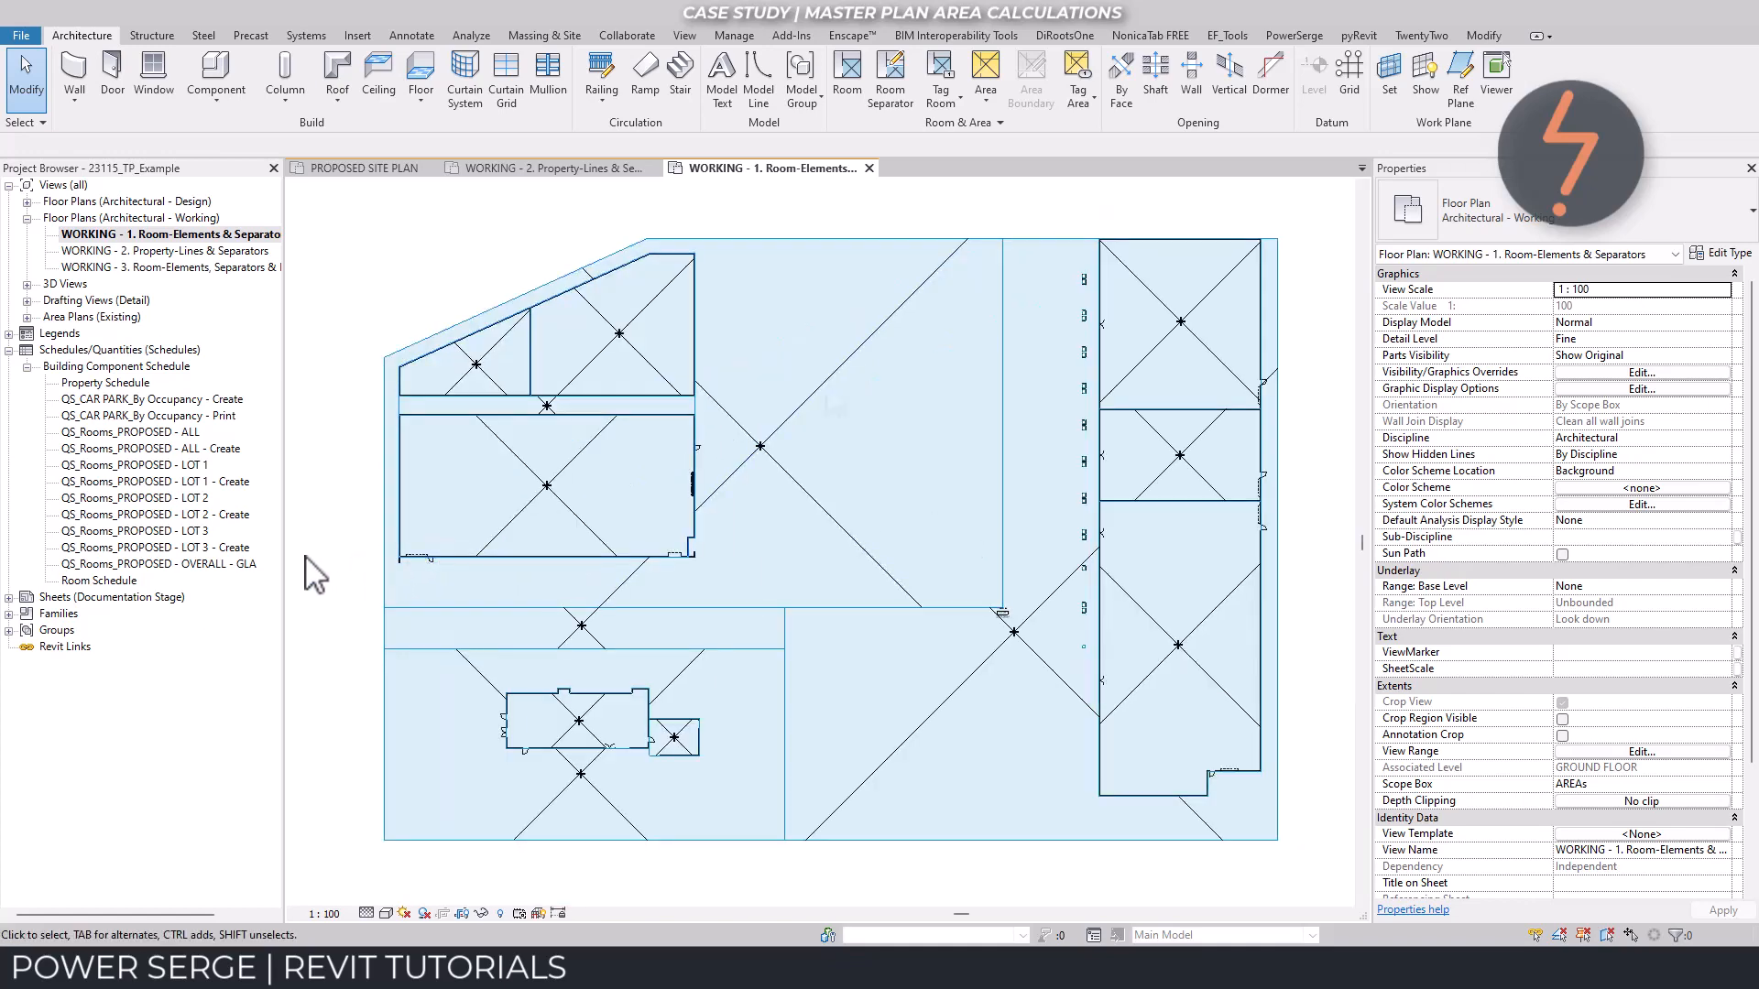
left_click(827, 383)
left_click(469, 36)
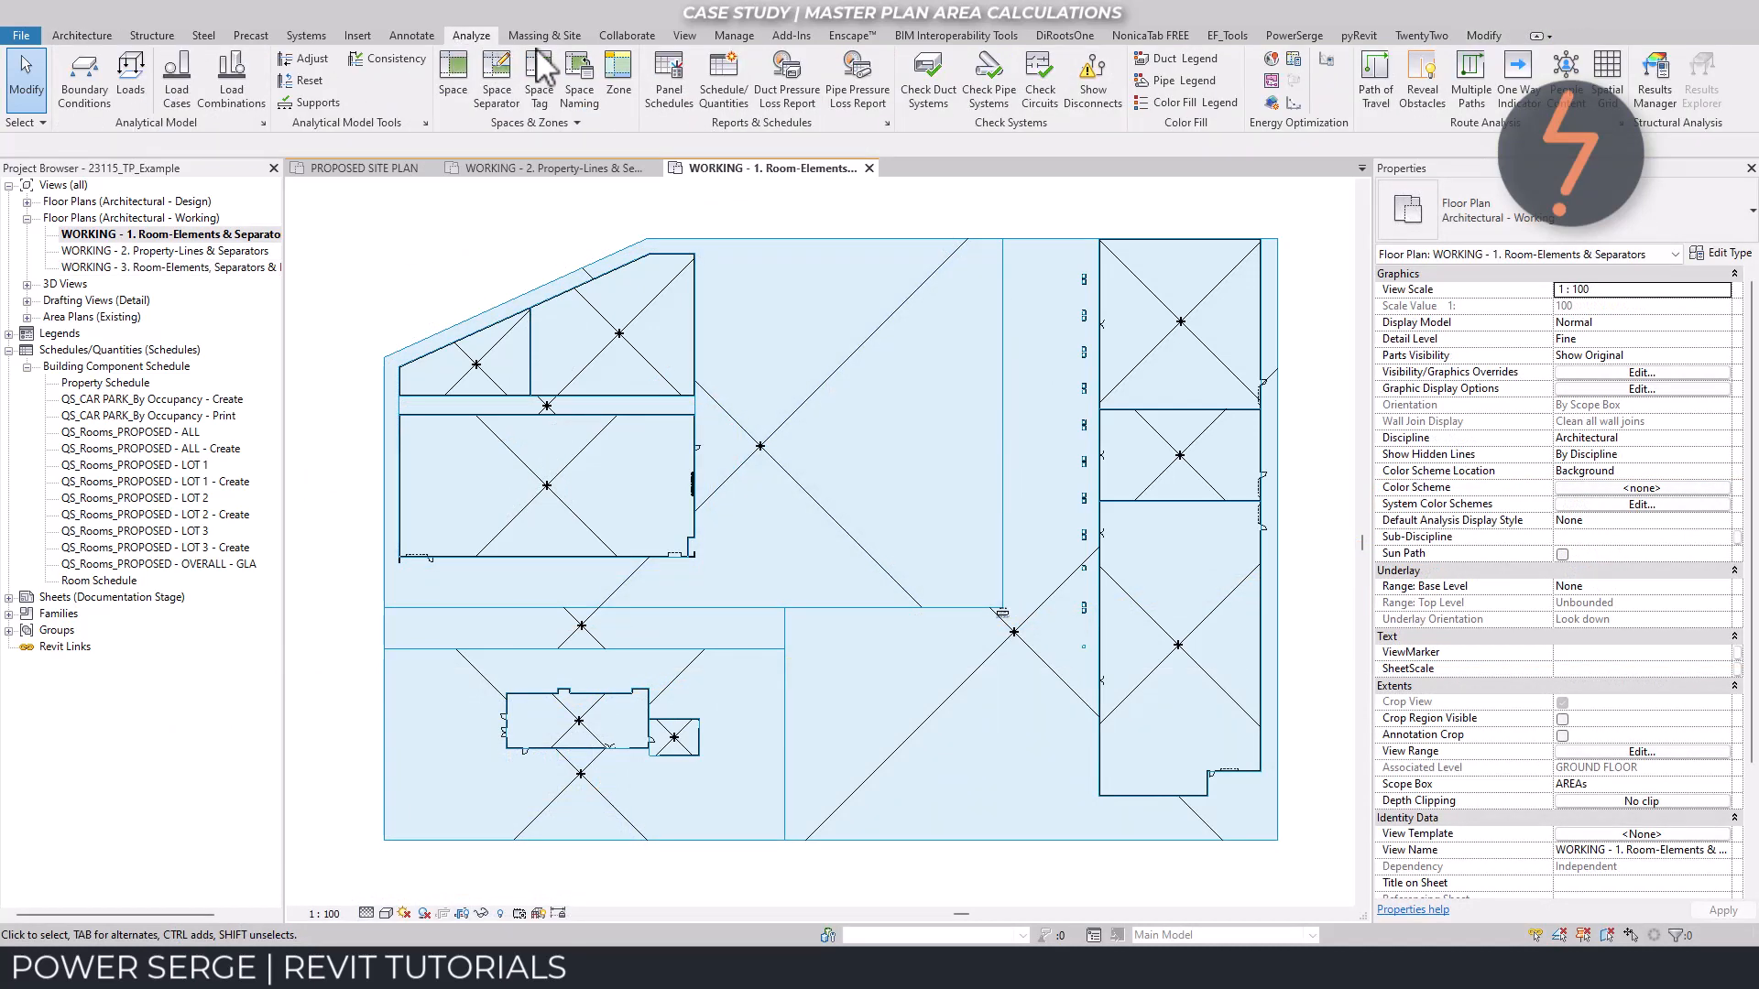
left_click(1175, 101)
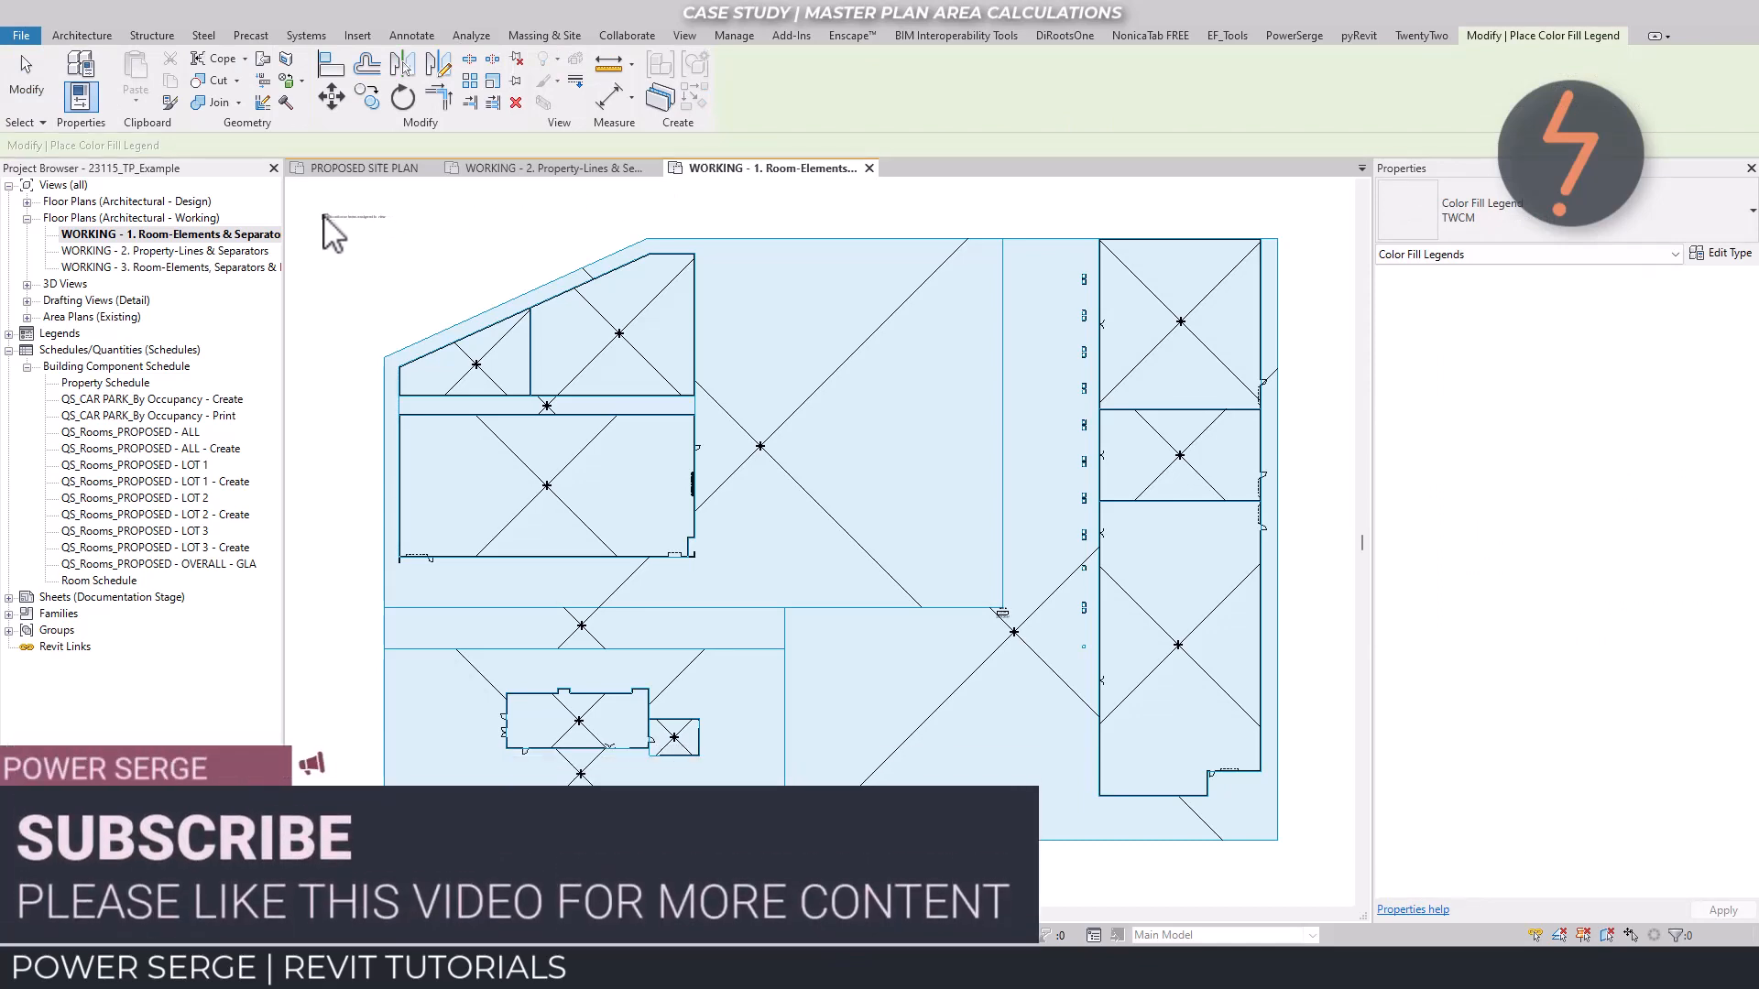
left_click(323, 217)
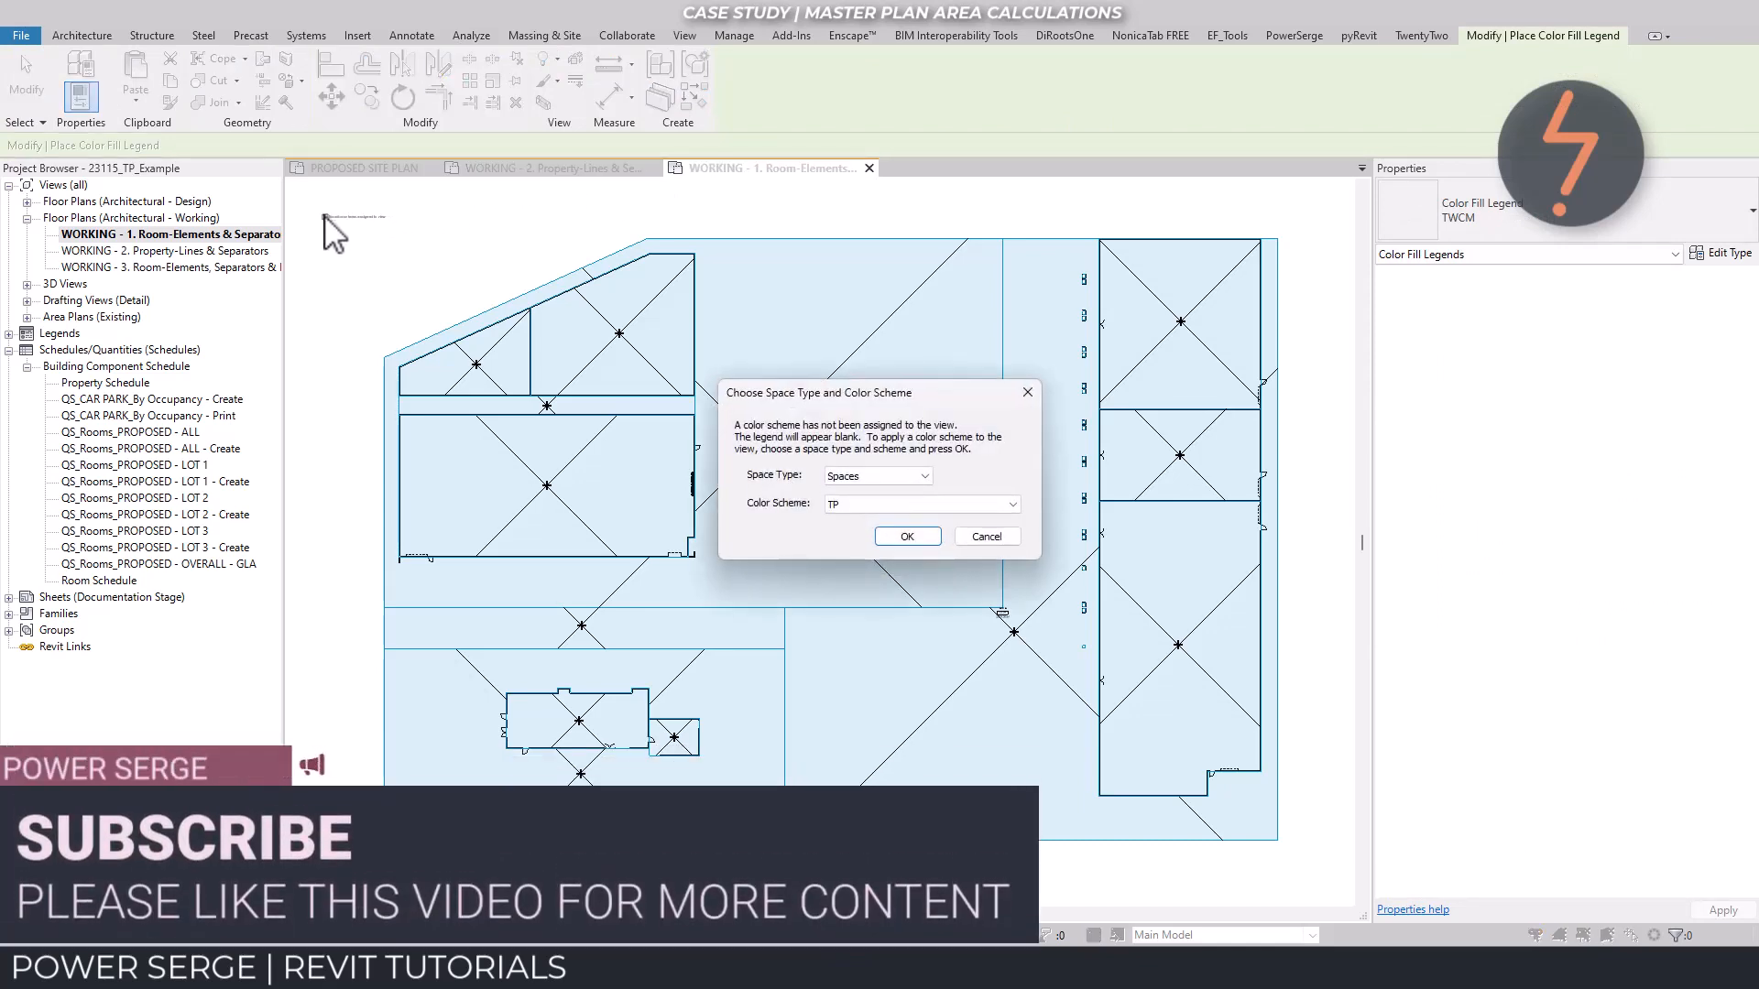
left_click(870, 476)
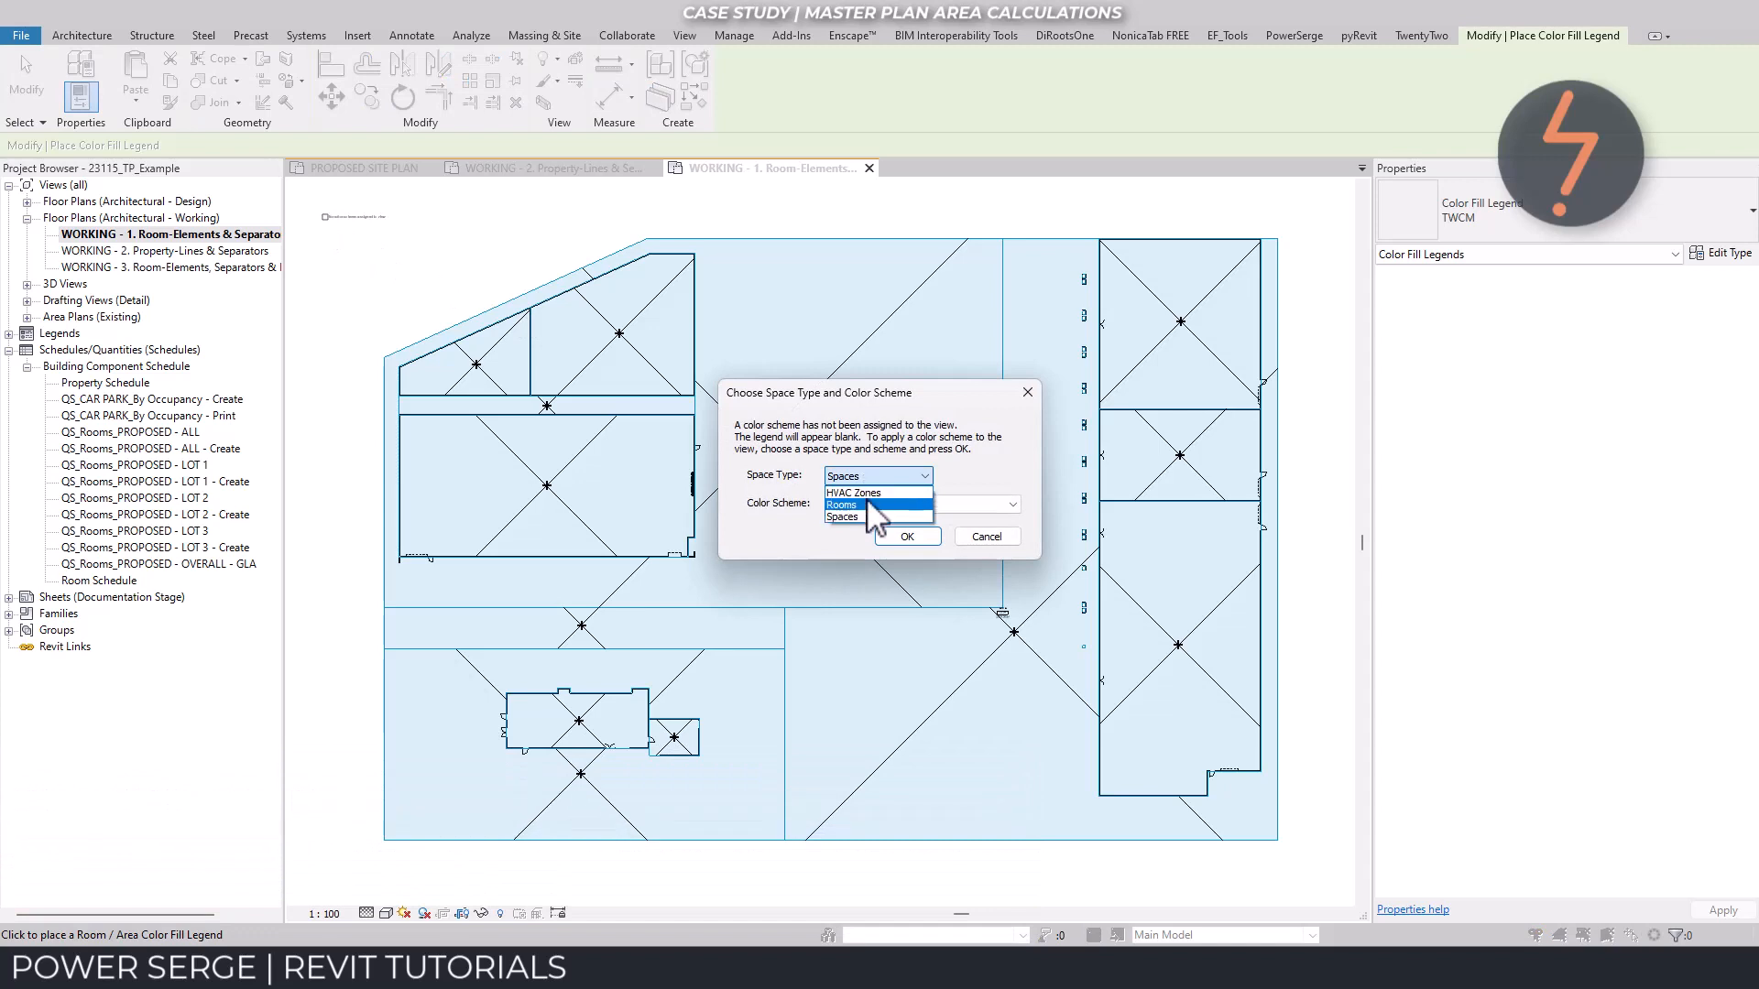
left_click(869, 505)
left_click(867, 504)
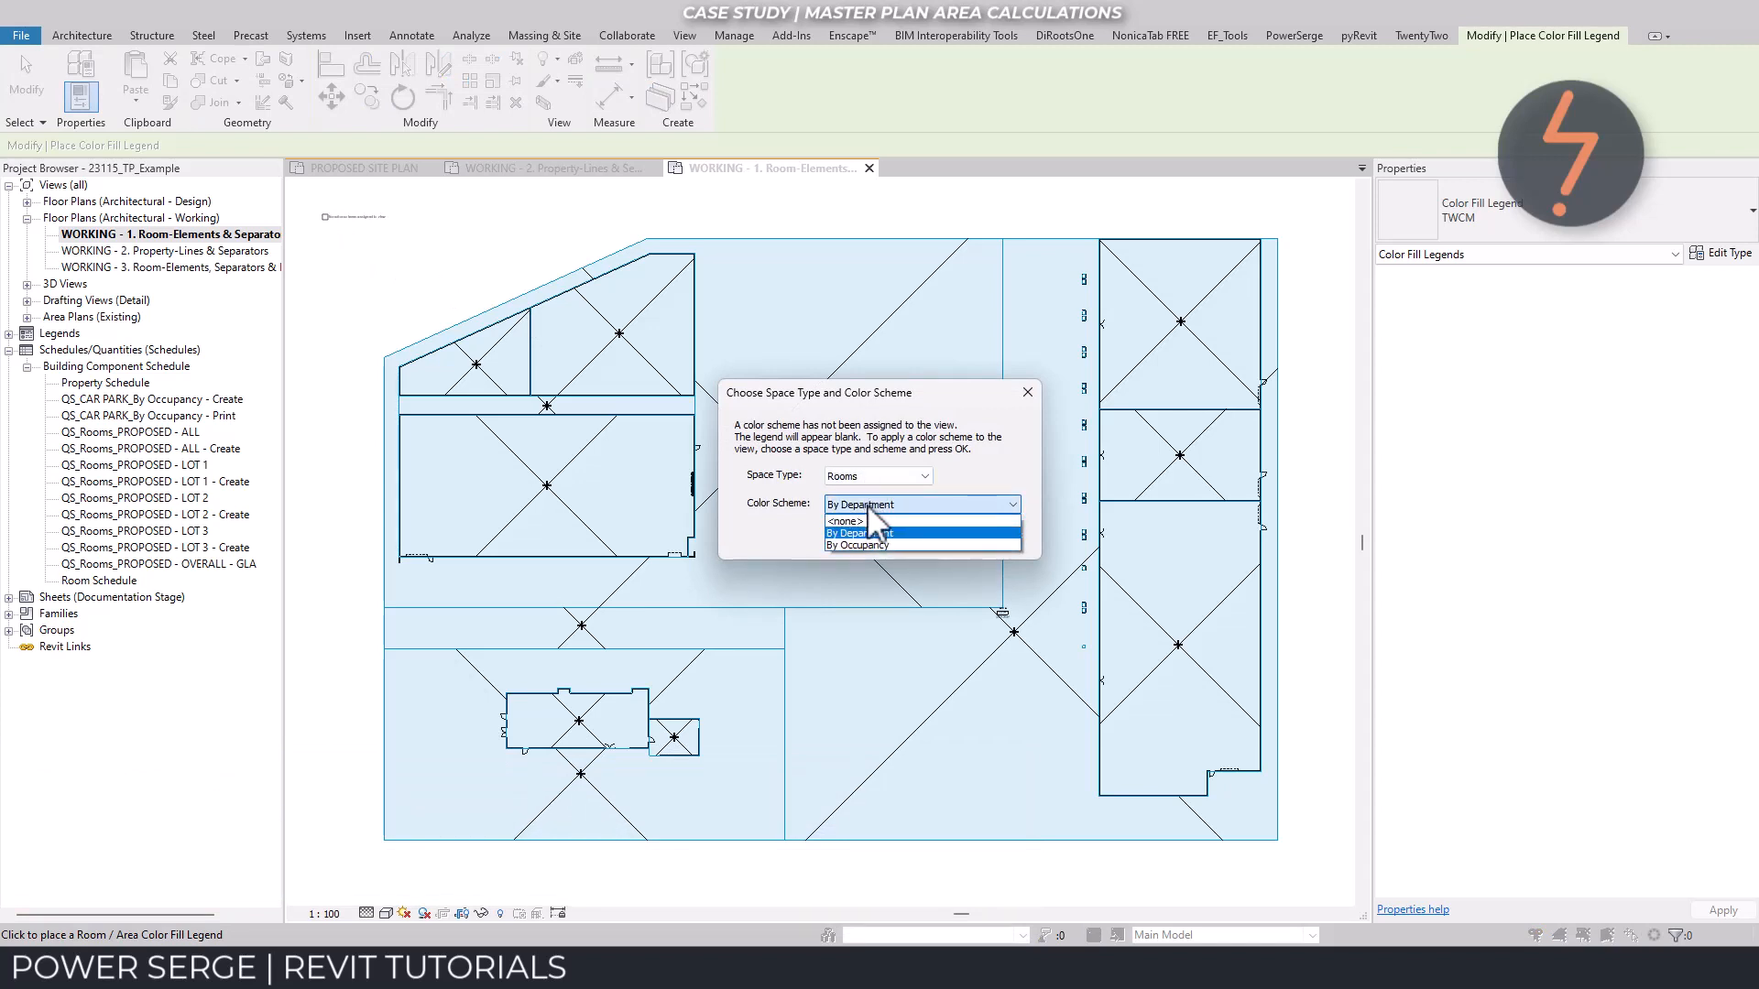
left_click(871, 536)
left_click(891, 539)
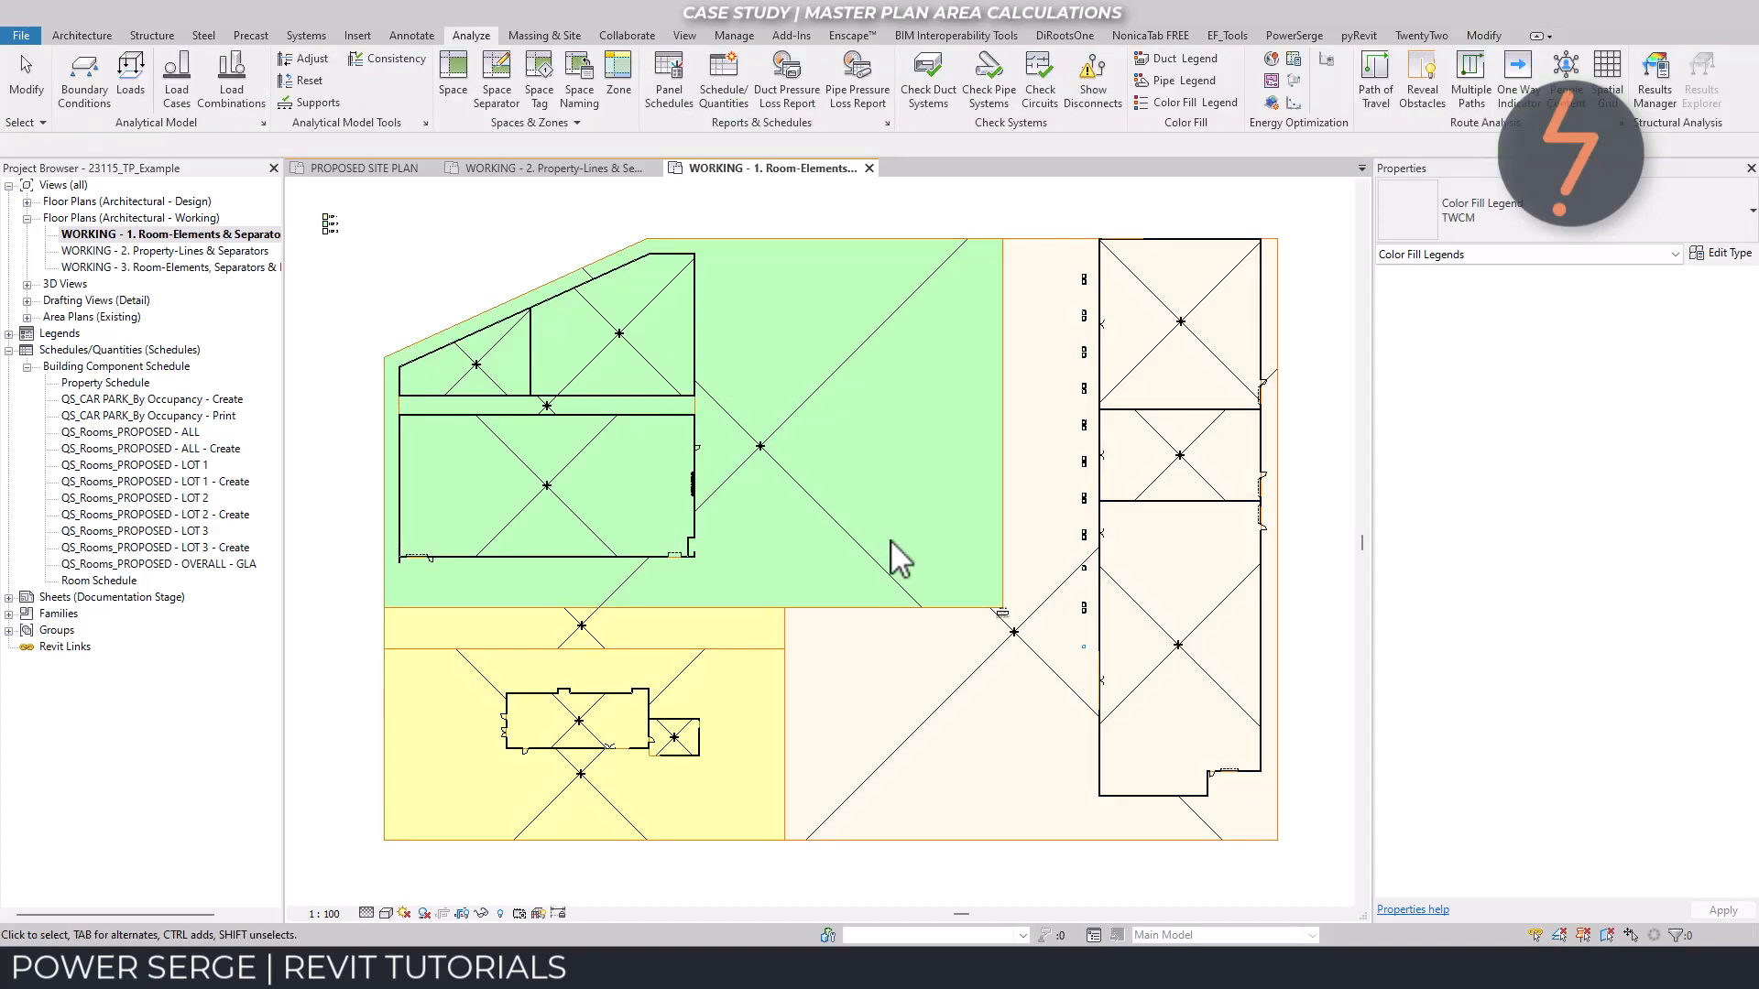
key("Escape")
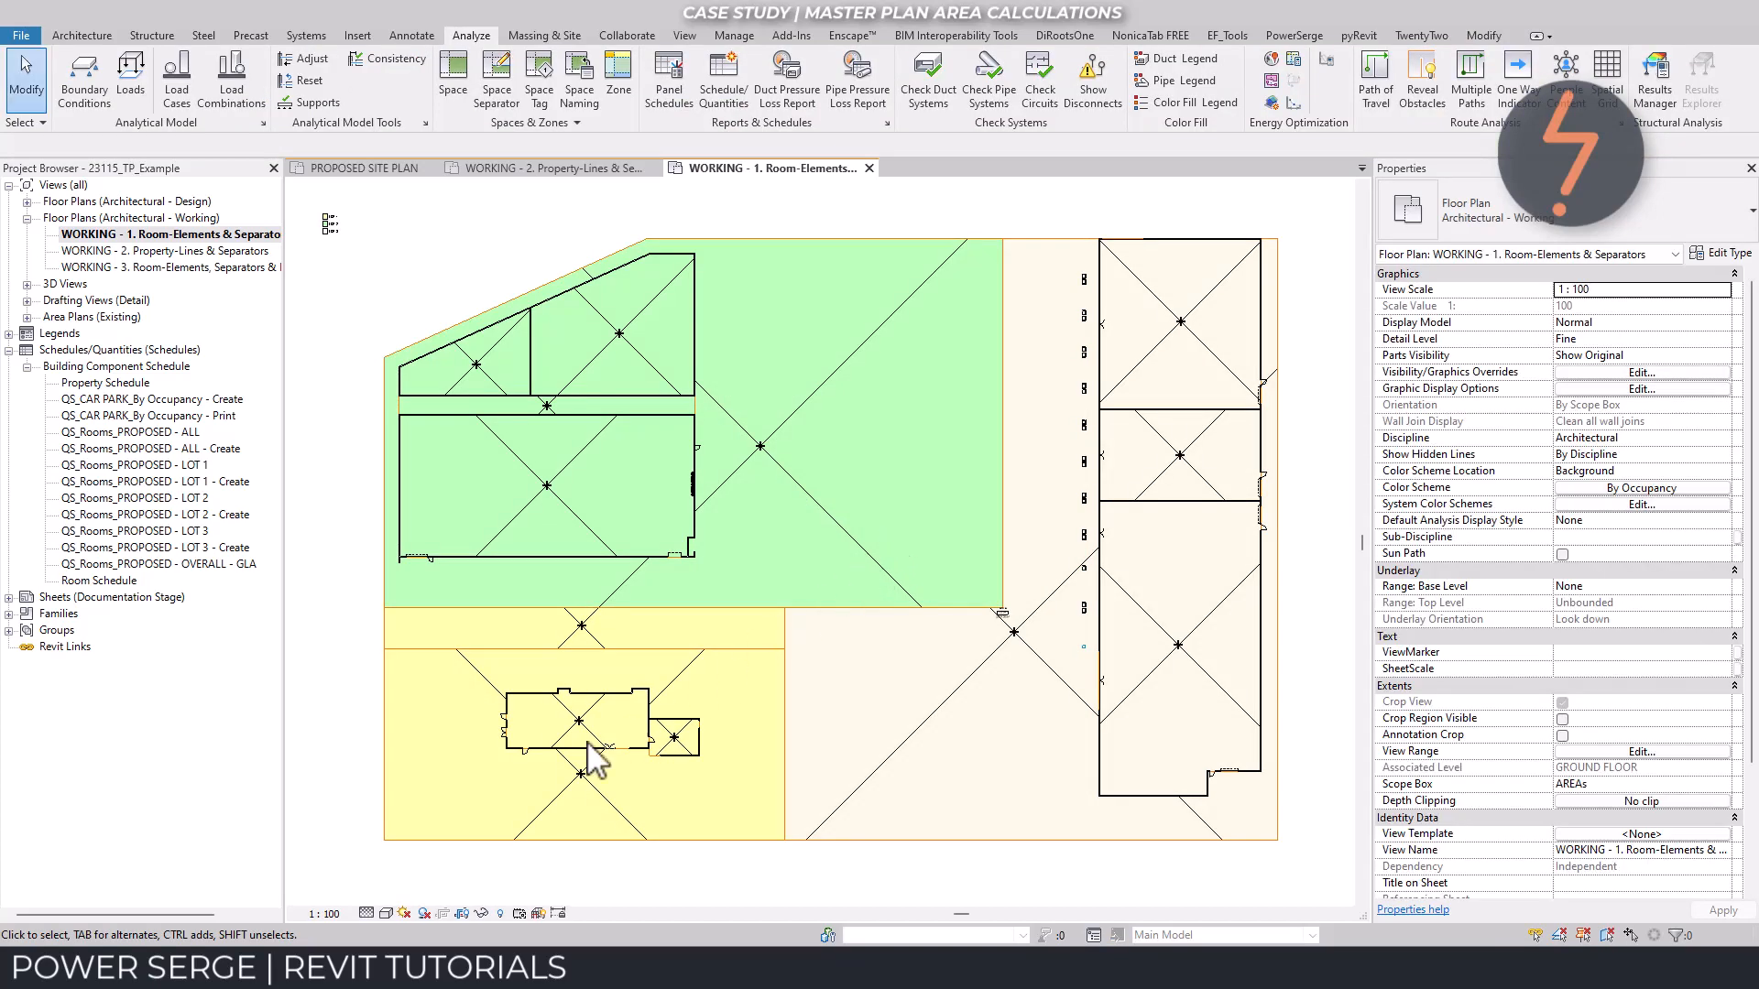
Set the view scale to 1:200 and switch the color fill legend's scheme to By Department
left_click(325, 914)
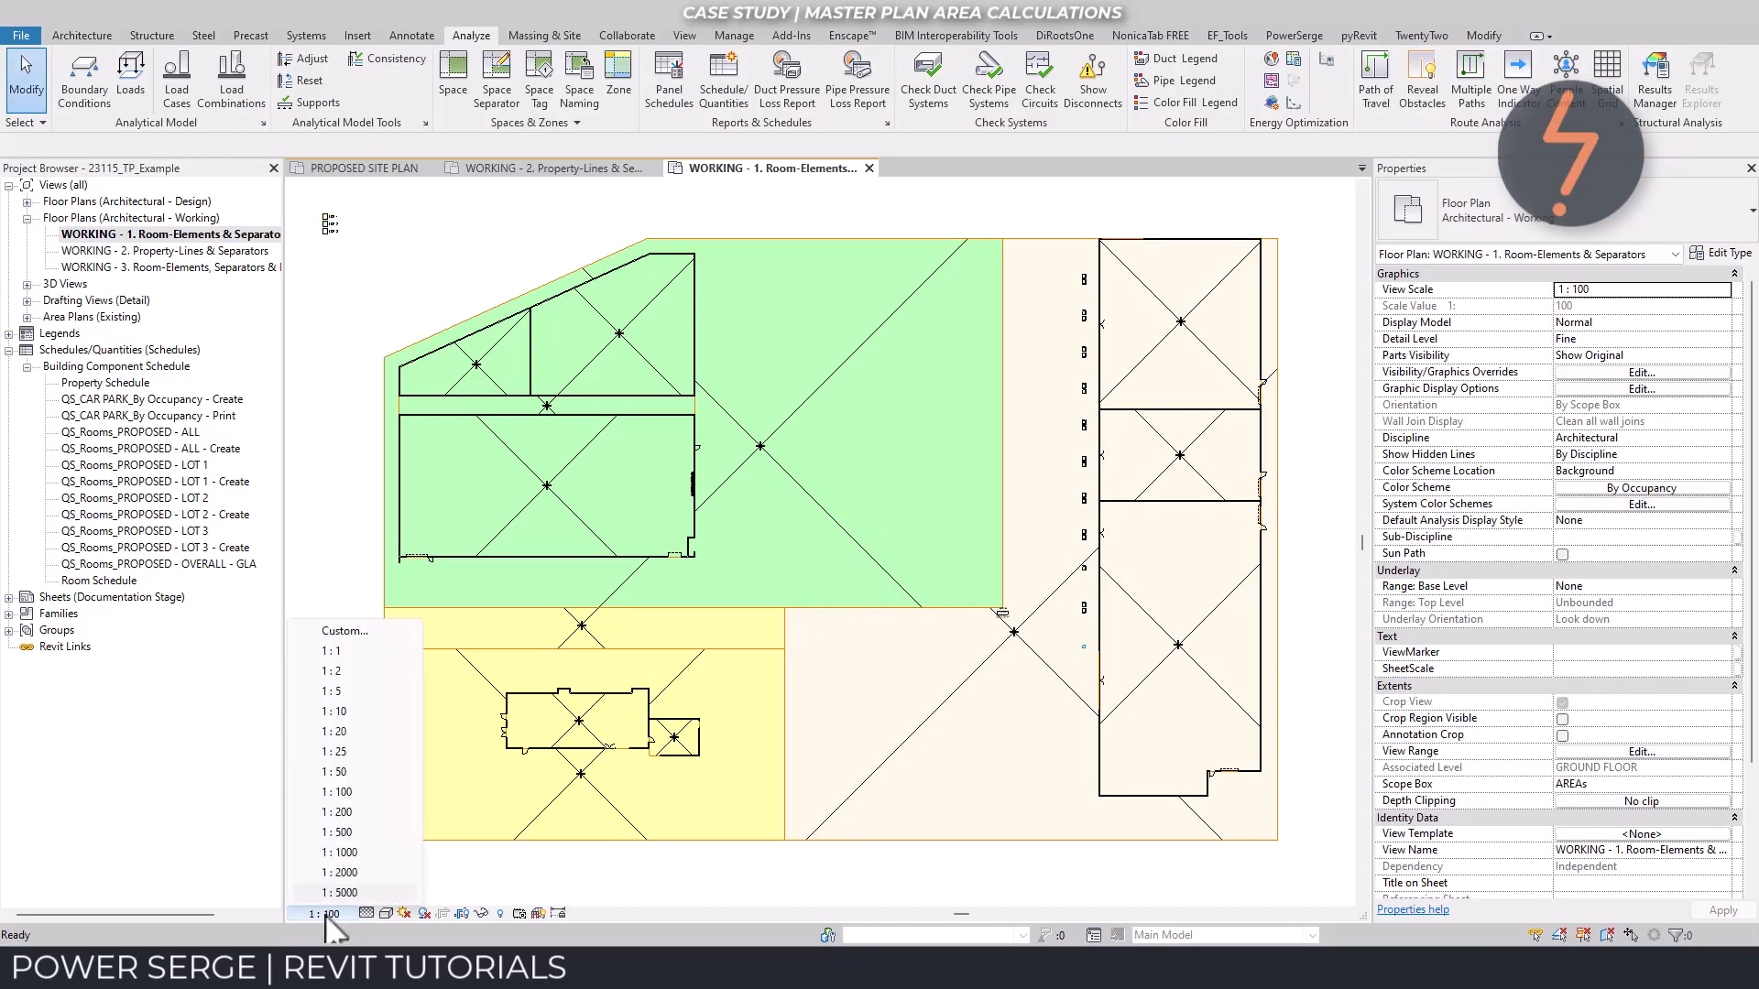
left_click(336, 813)
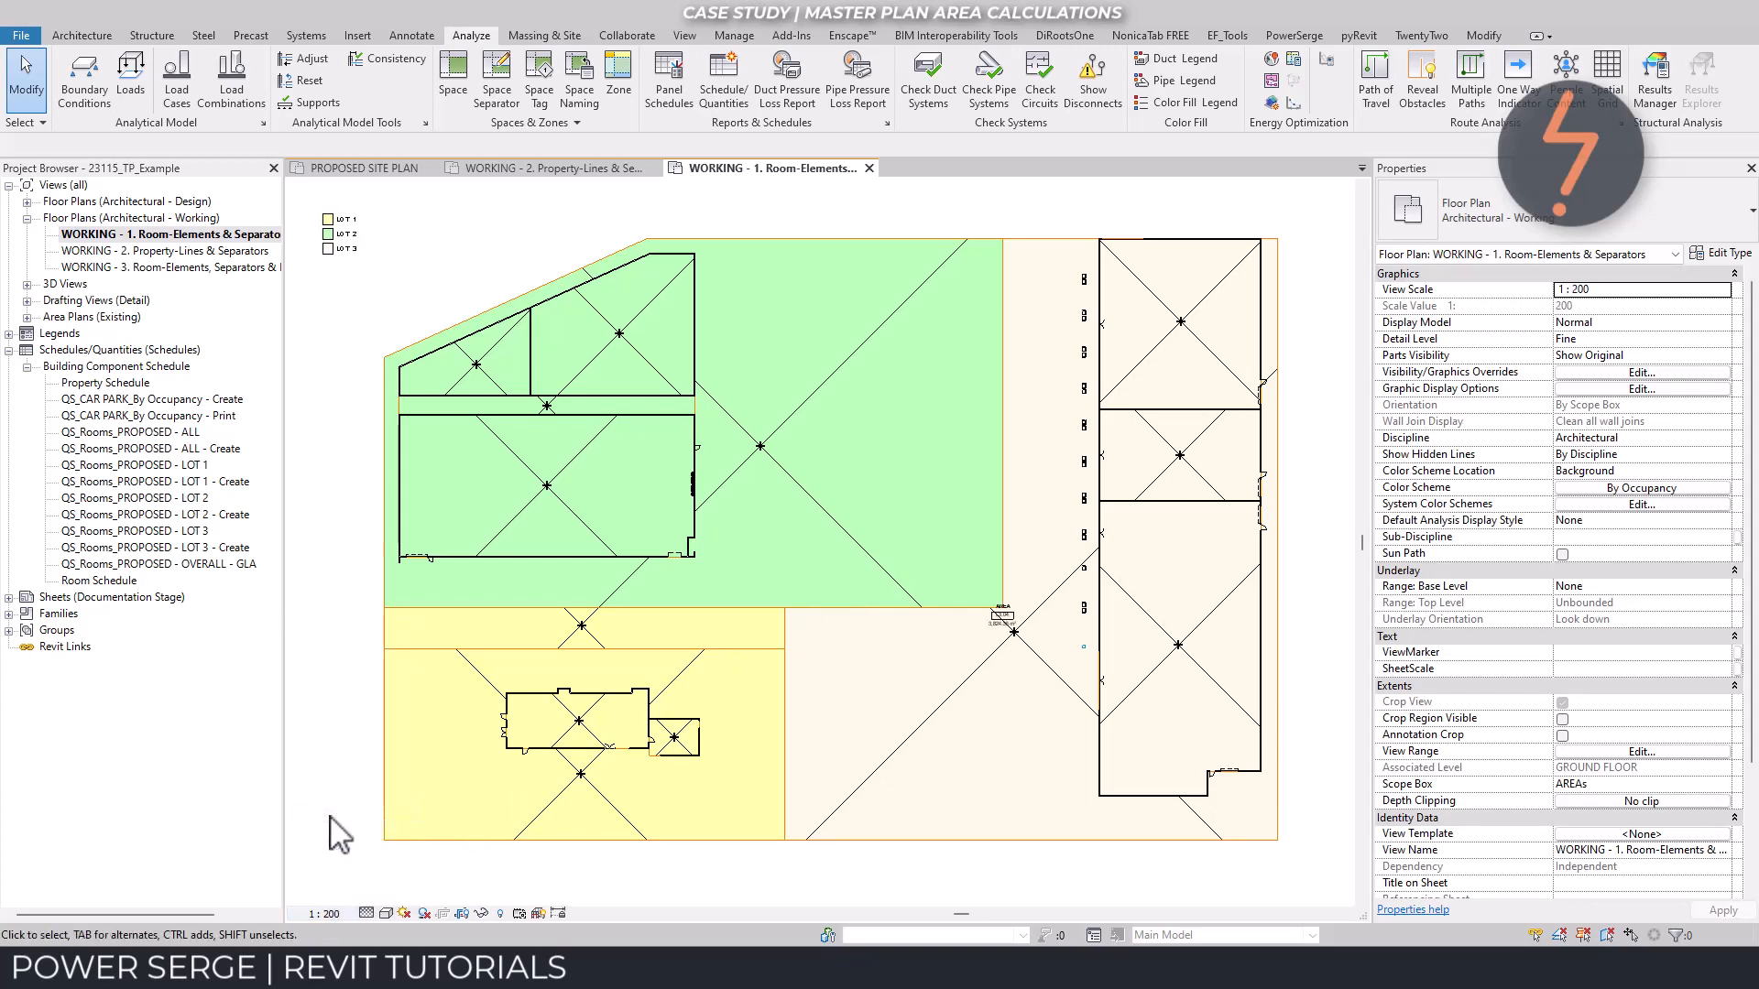
left_click(346, 249)
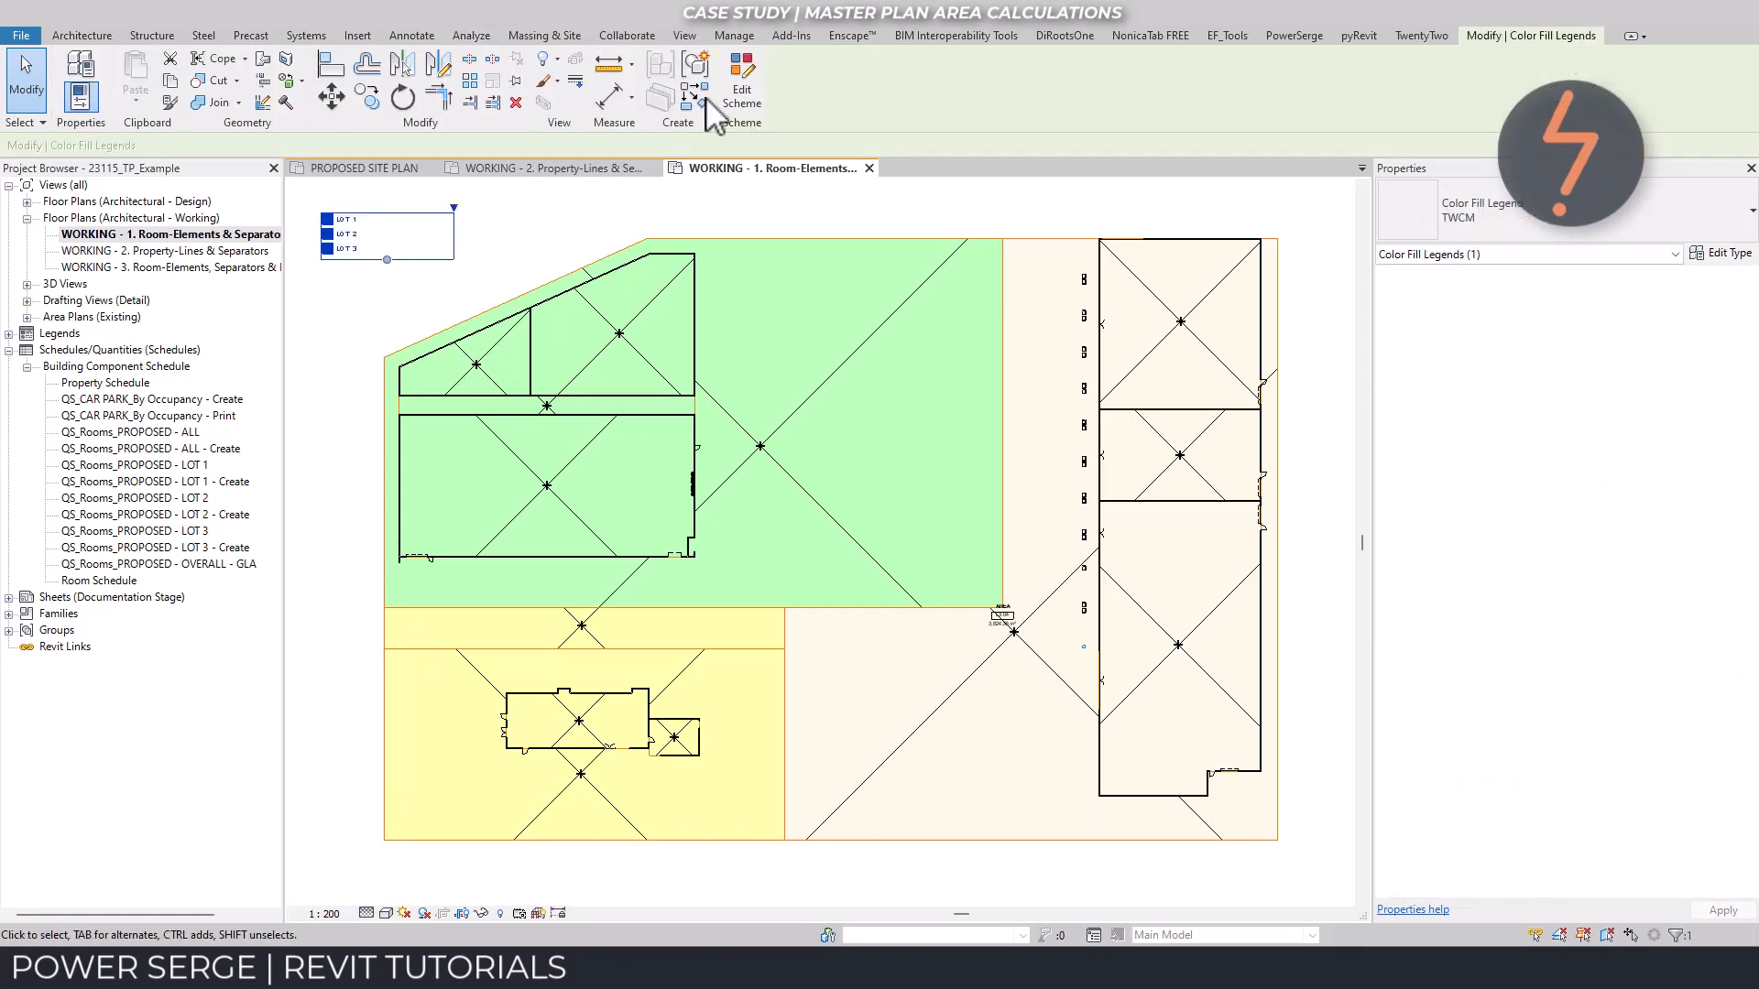
left_click(755, 77)
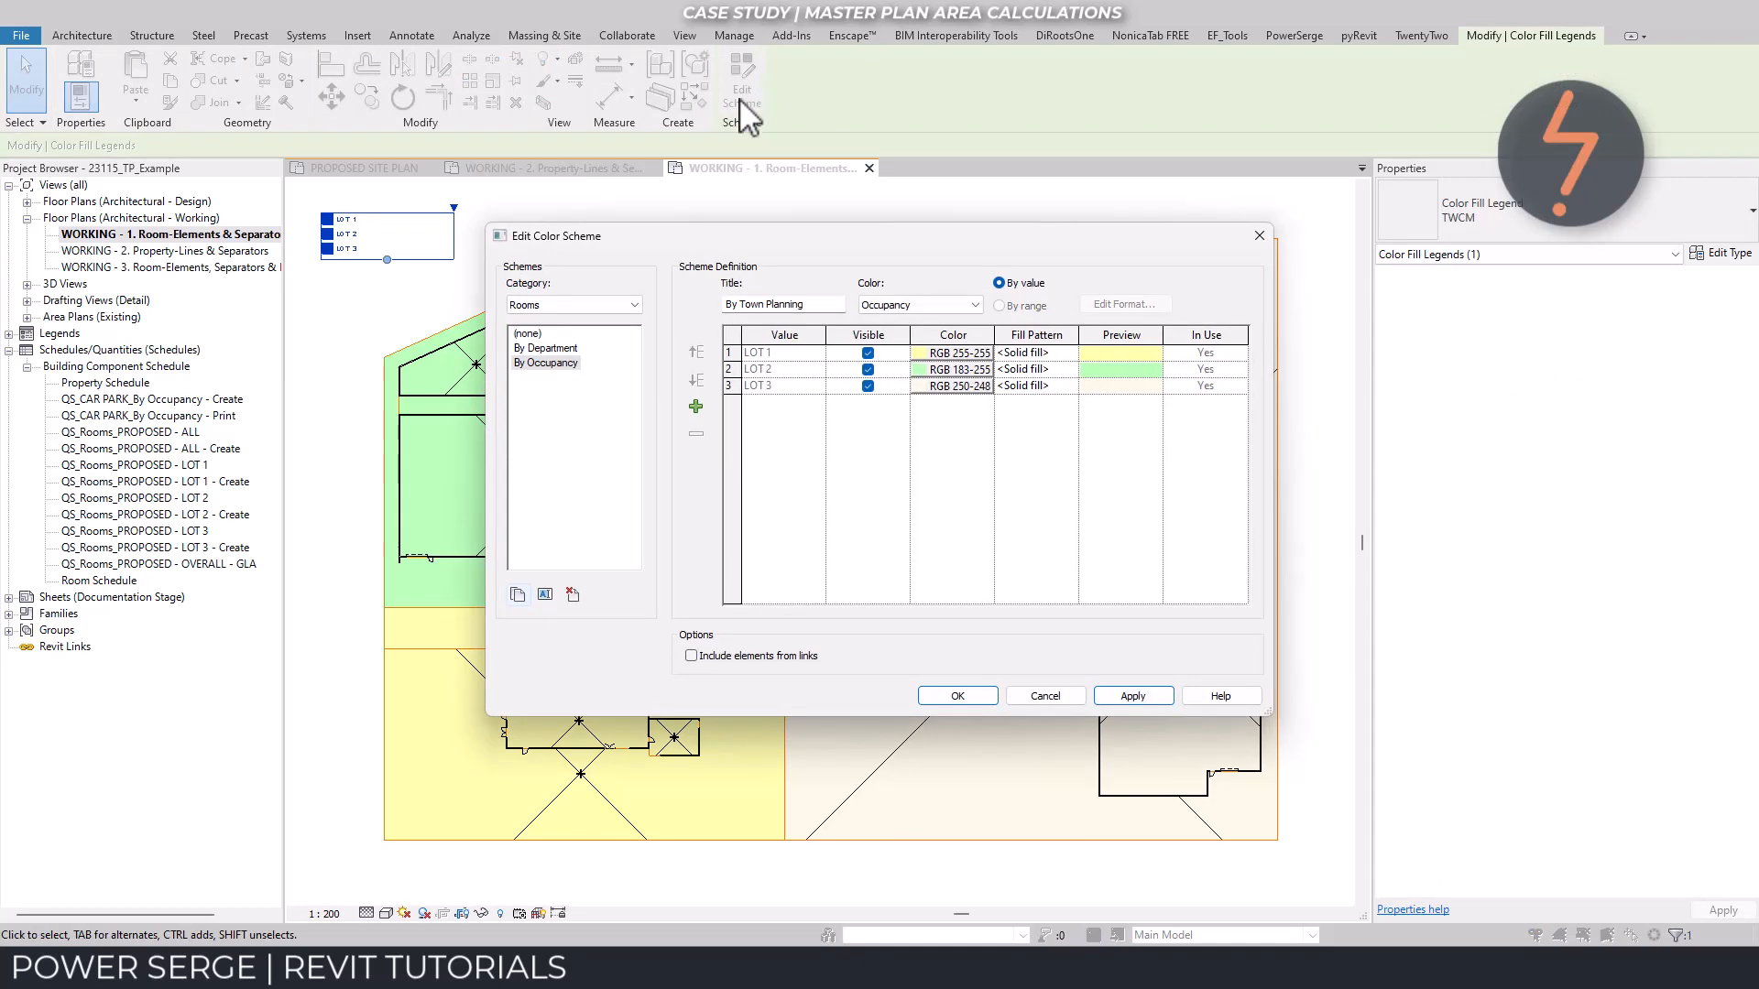
left_click(568, 349)
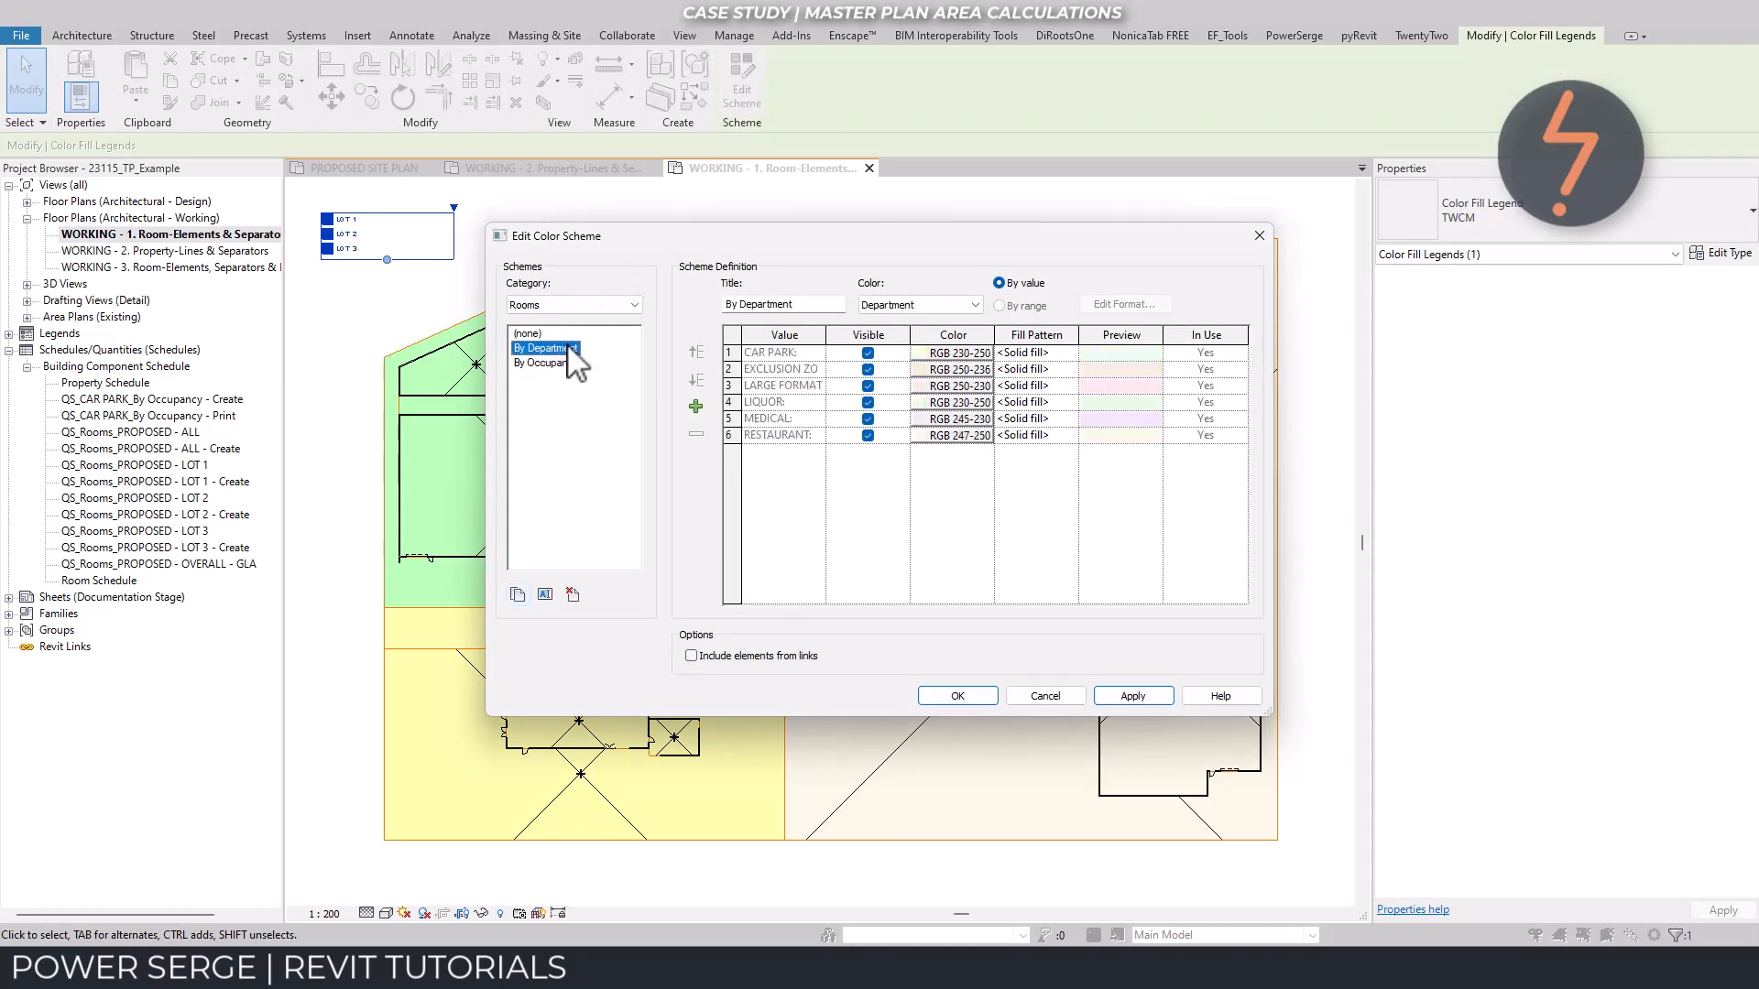
left_click(958, 696)
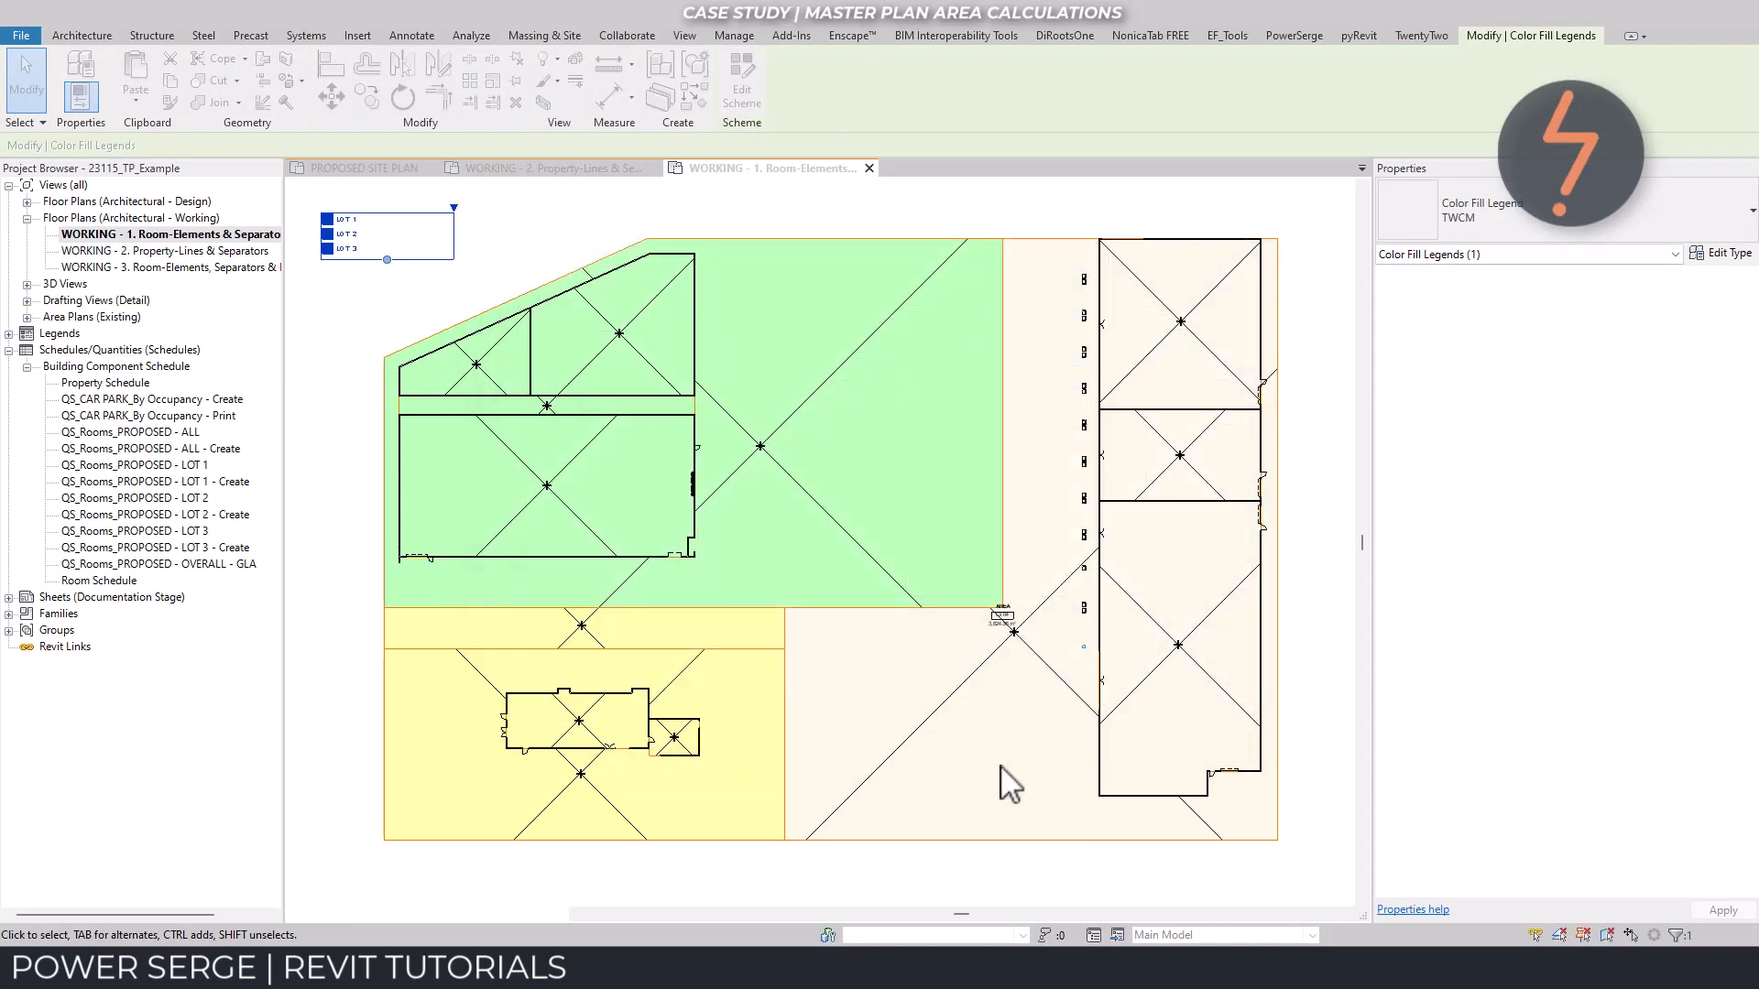
left_click(953, 887)
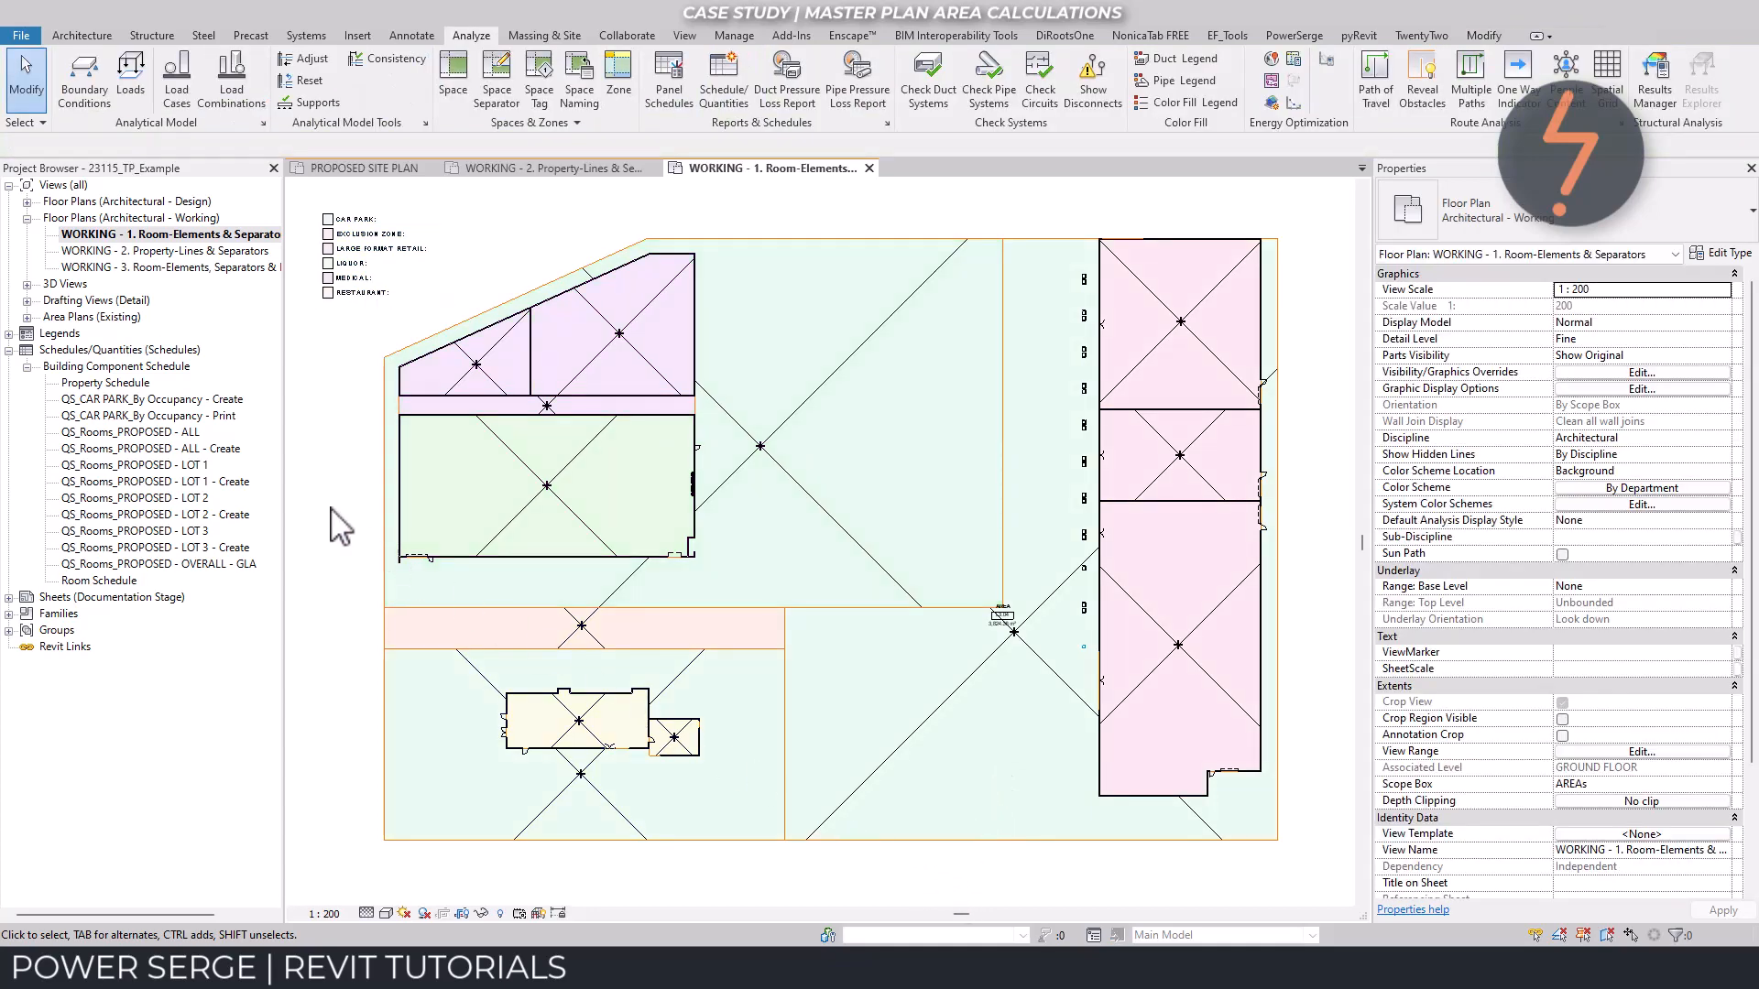
Open the QS_Rooms_PROPOSED - ALL - Create schedule and examine its scheduled fields and sorting/grouping setup
double_click(230, 448)
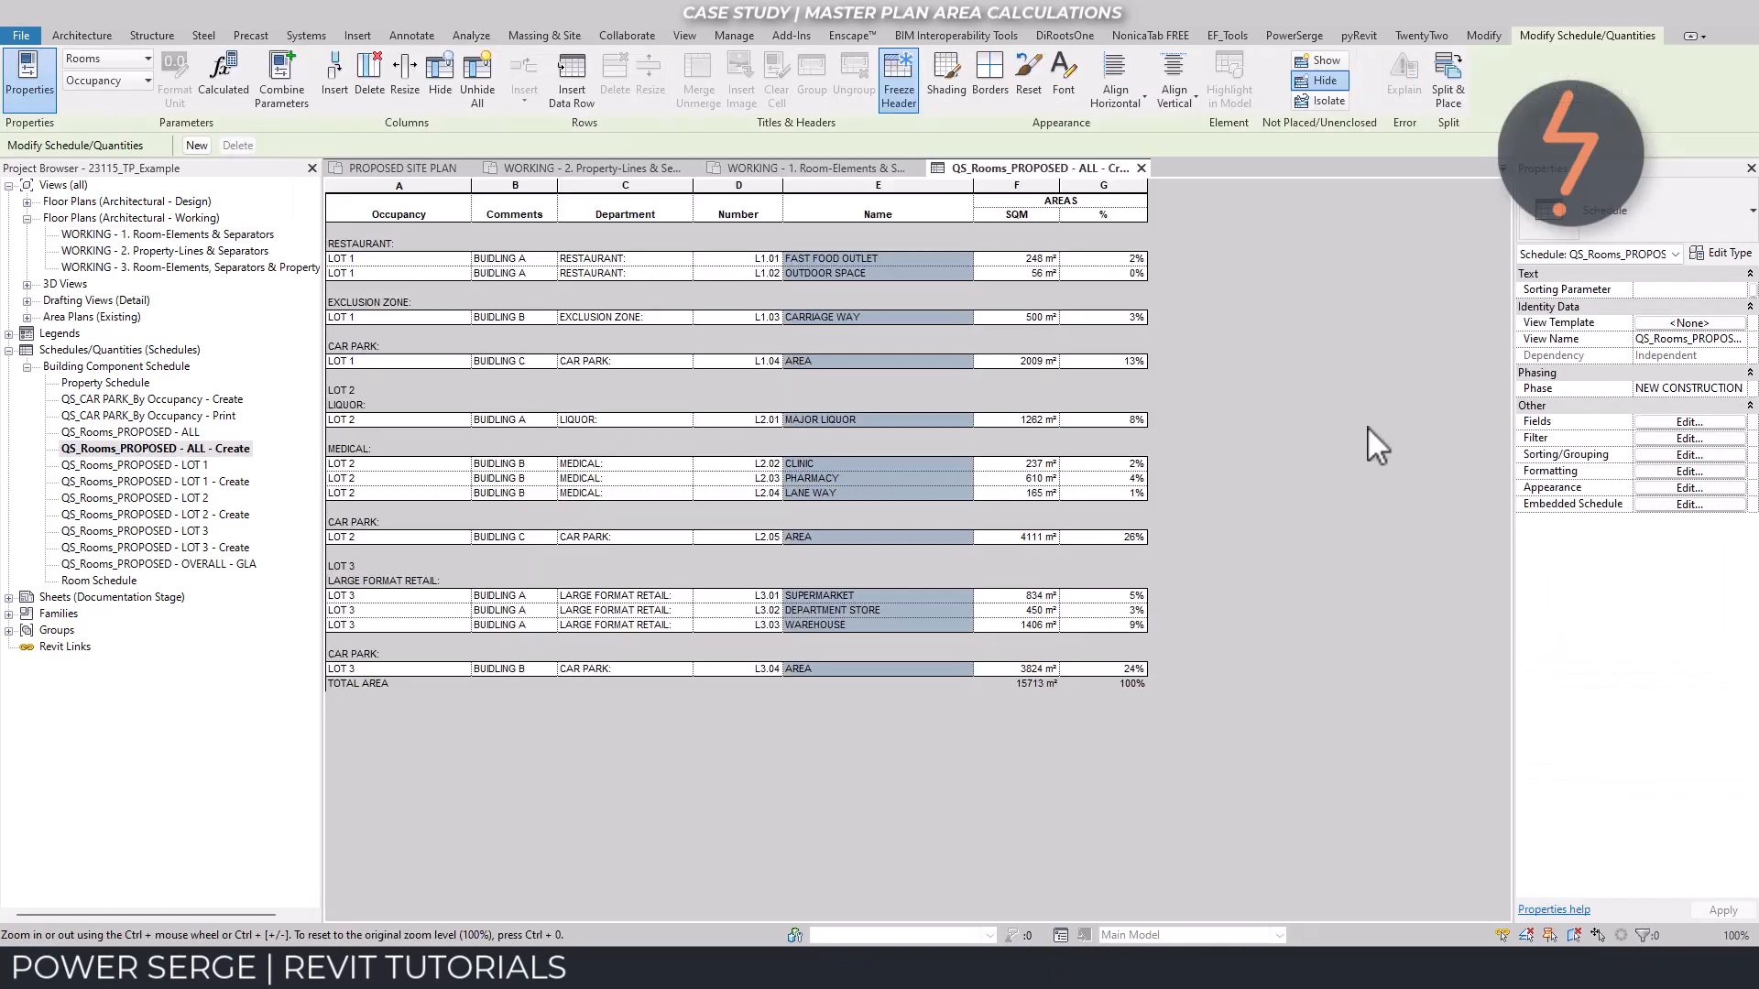
left_click(1646, 423)
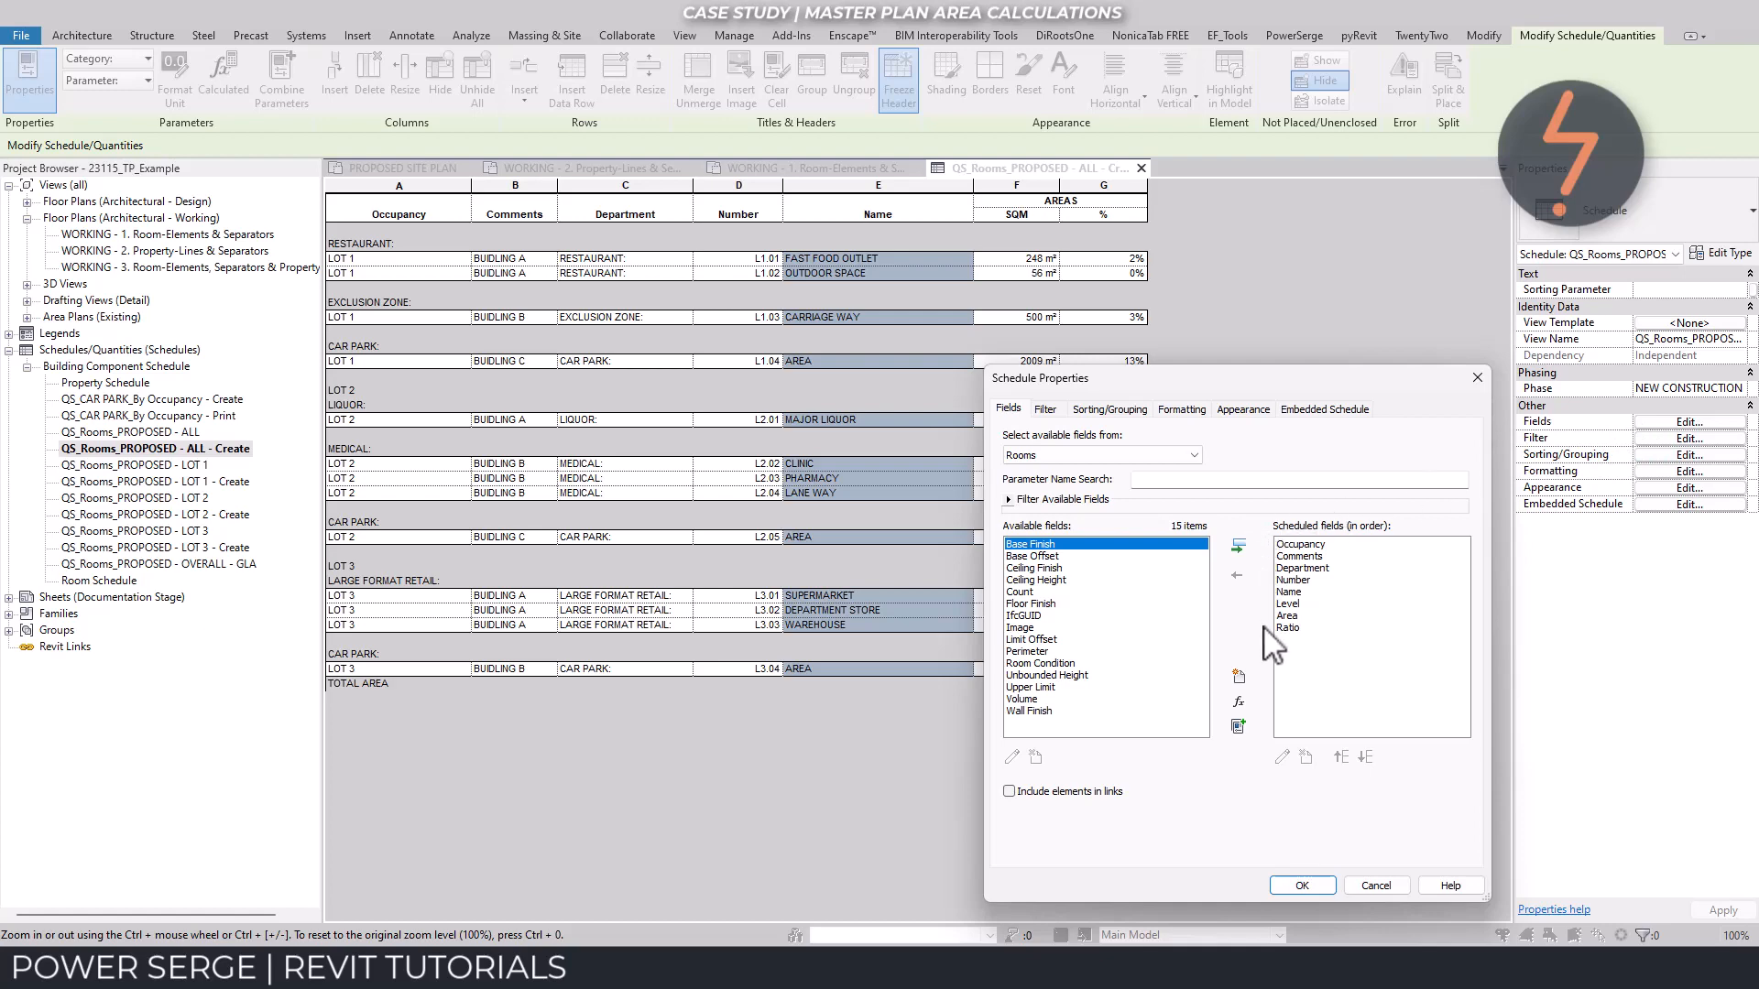
left_click(1128, 412)
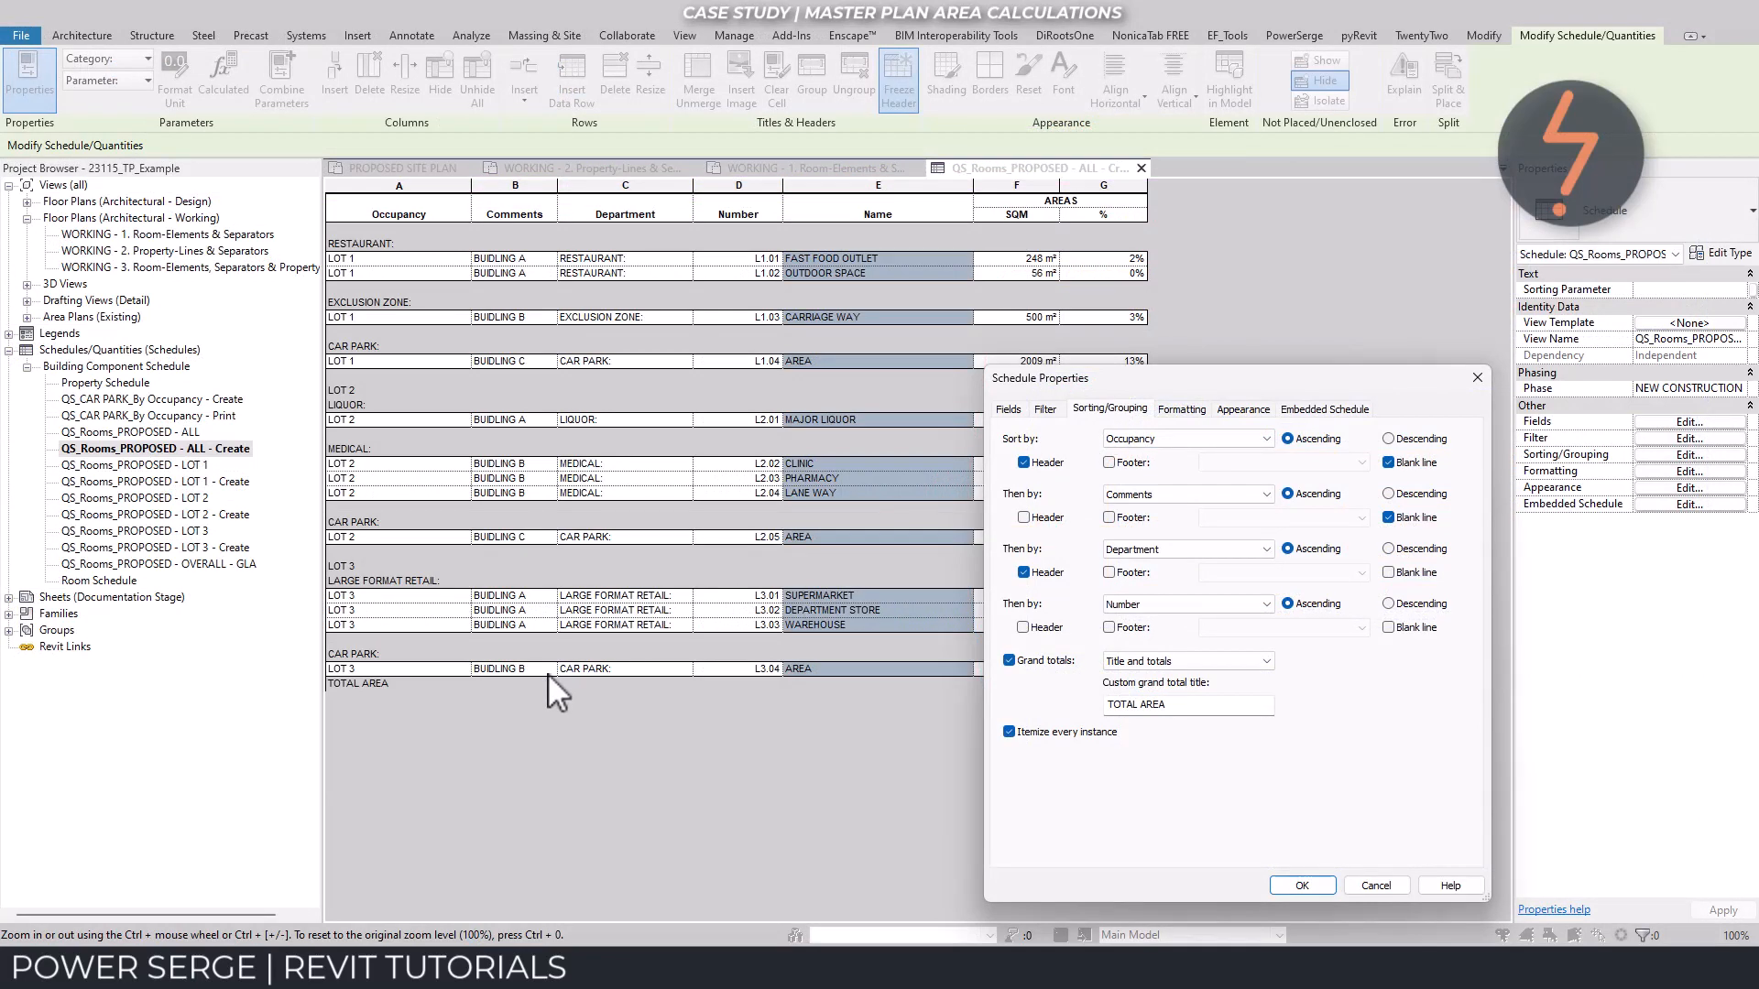
Enable an embedded schedule for the Parking category in the room schedule and open its properties
left_click(1325, 409)
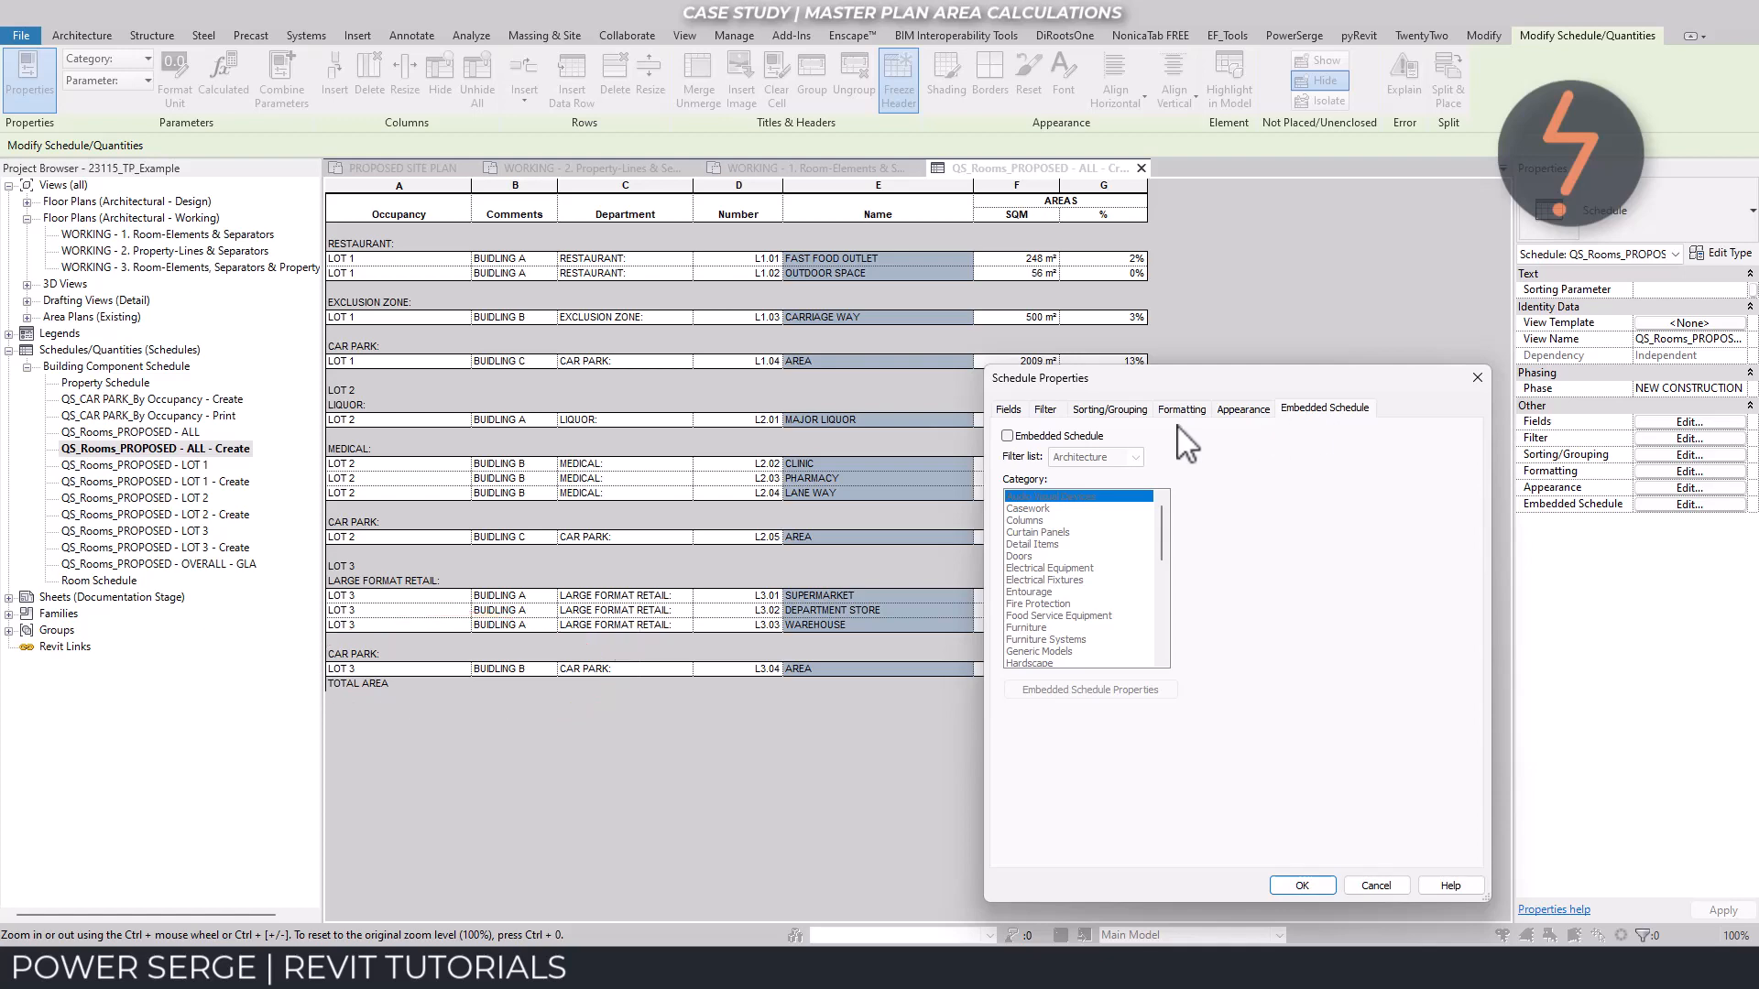
left_click(1007, 437)
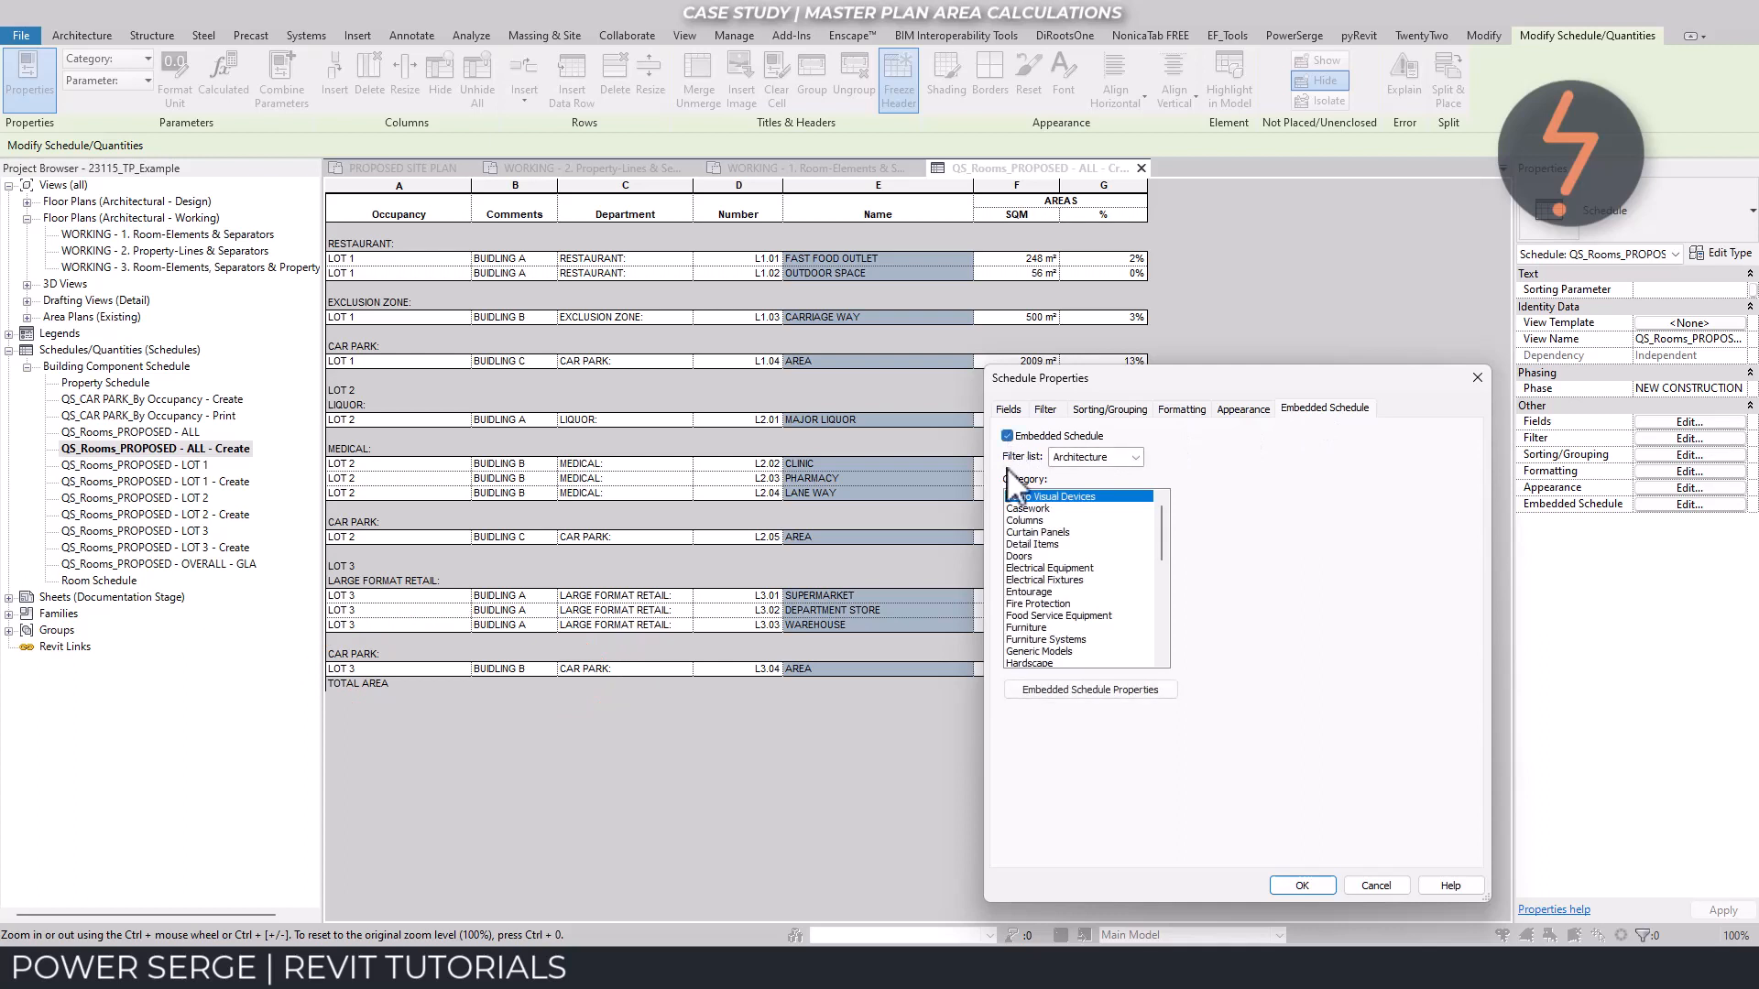
scroll(1012, 595, "down", 1)
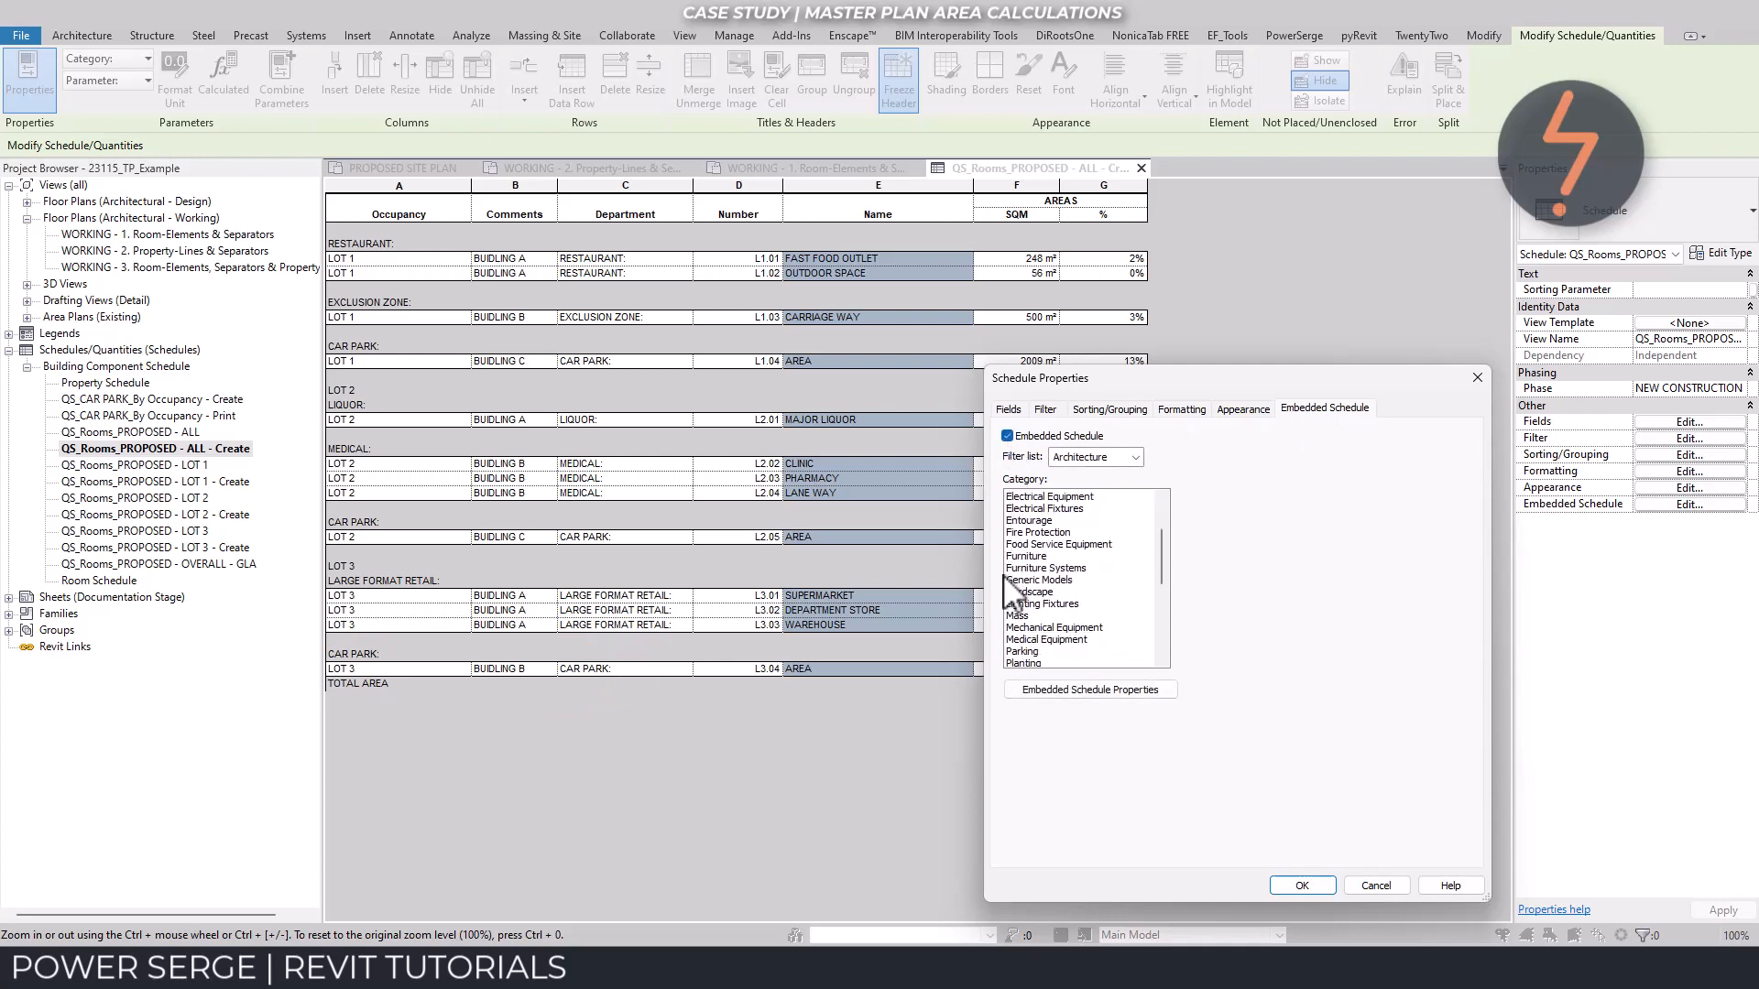
left_click(1026, 652)
left_click(1055, 690)
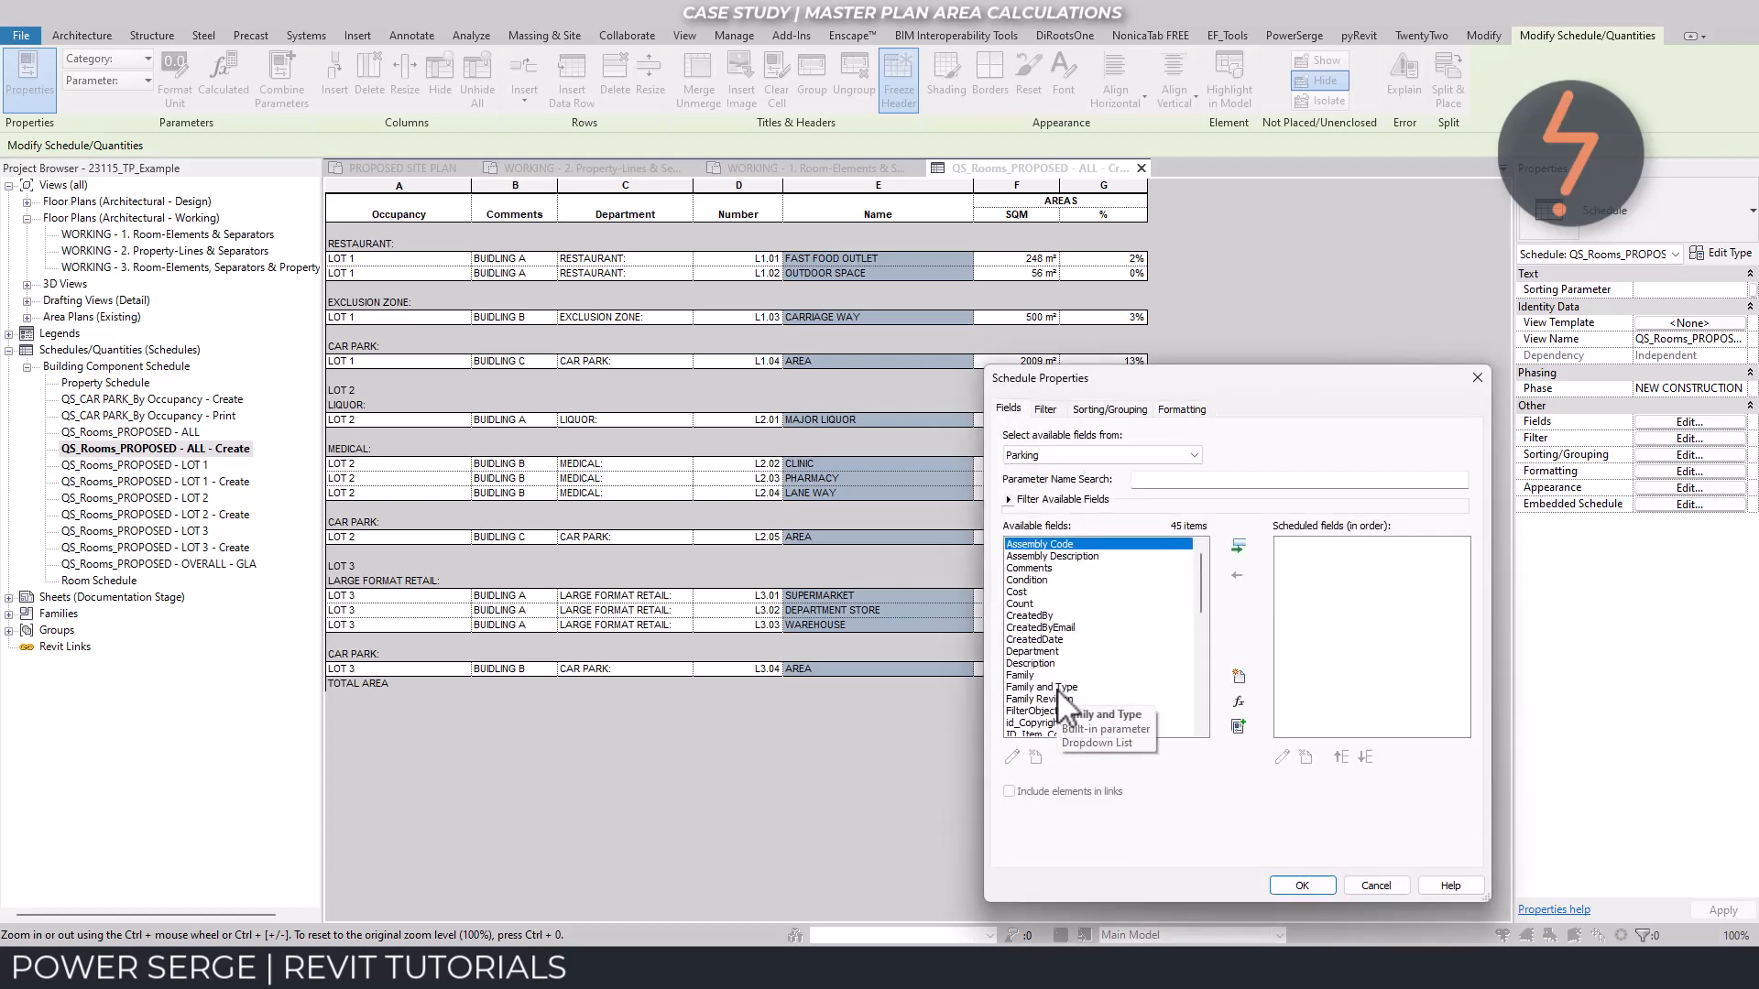
Add the Parking fields Comments, Family, Description and Count, in that order, to the embedded schedule and apply them to the room schedule
left_click(1044, 568)
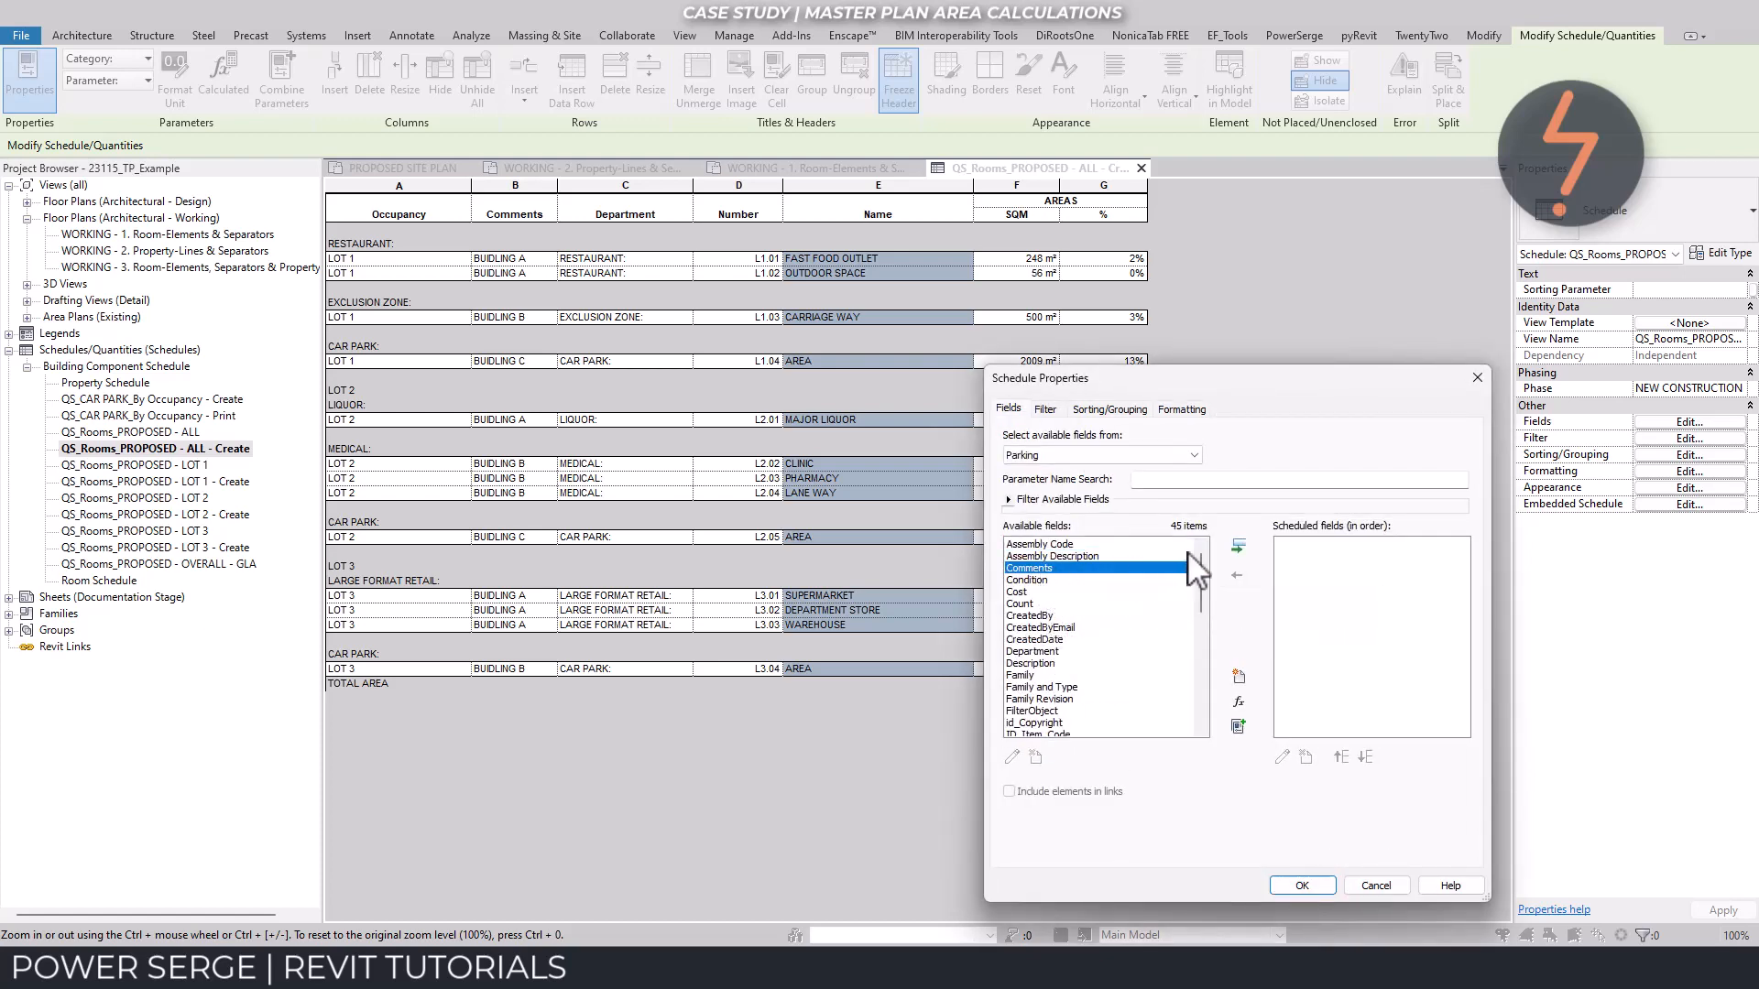
left_click(1239, 547)
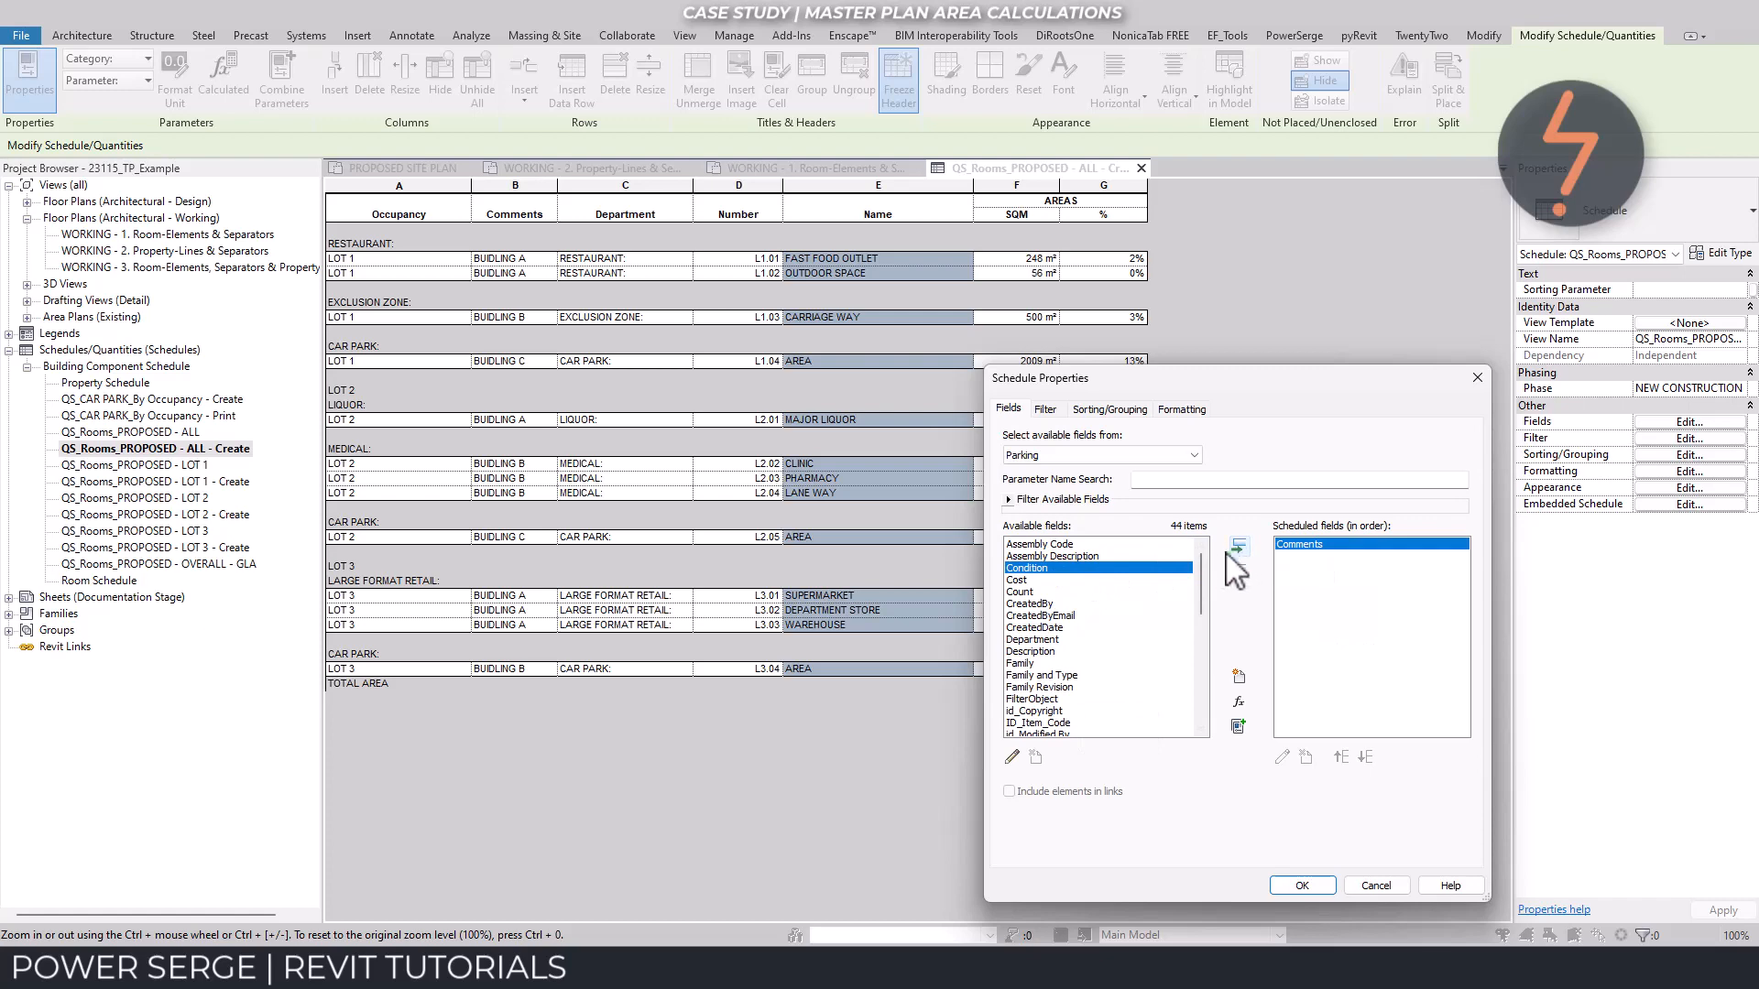
left_click(1035, 662)
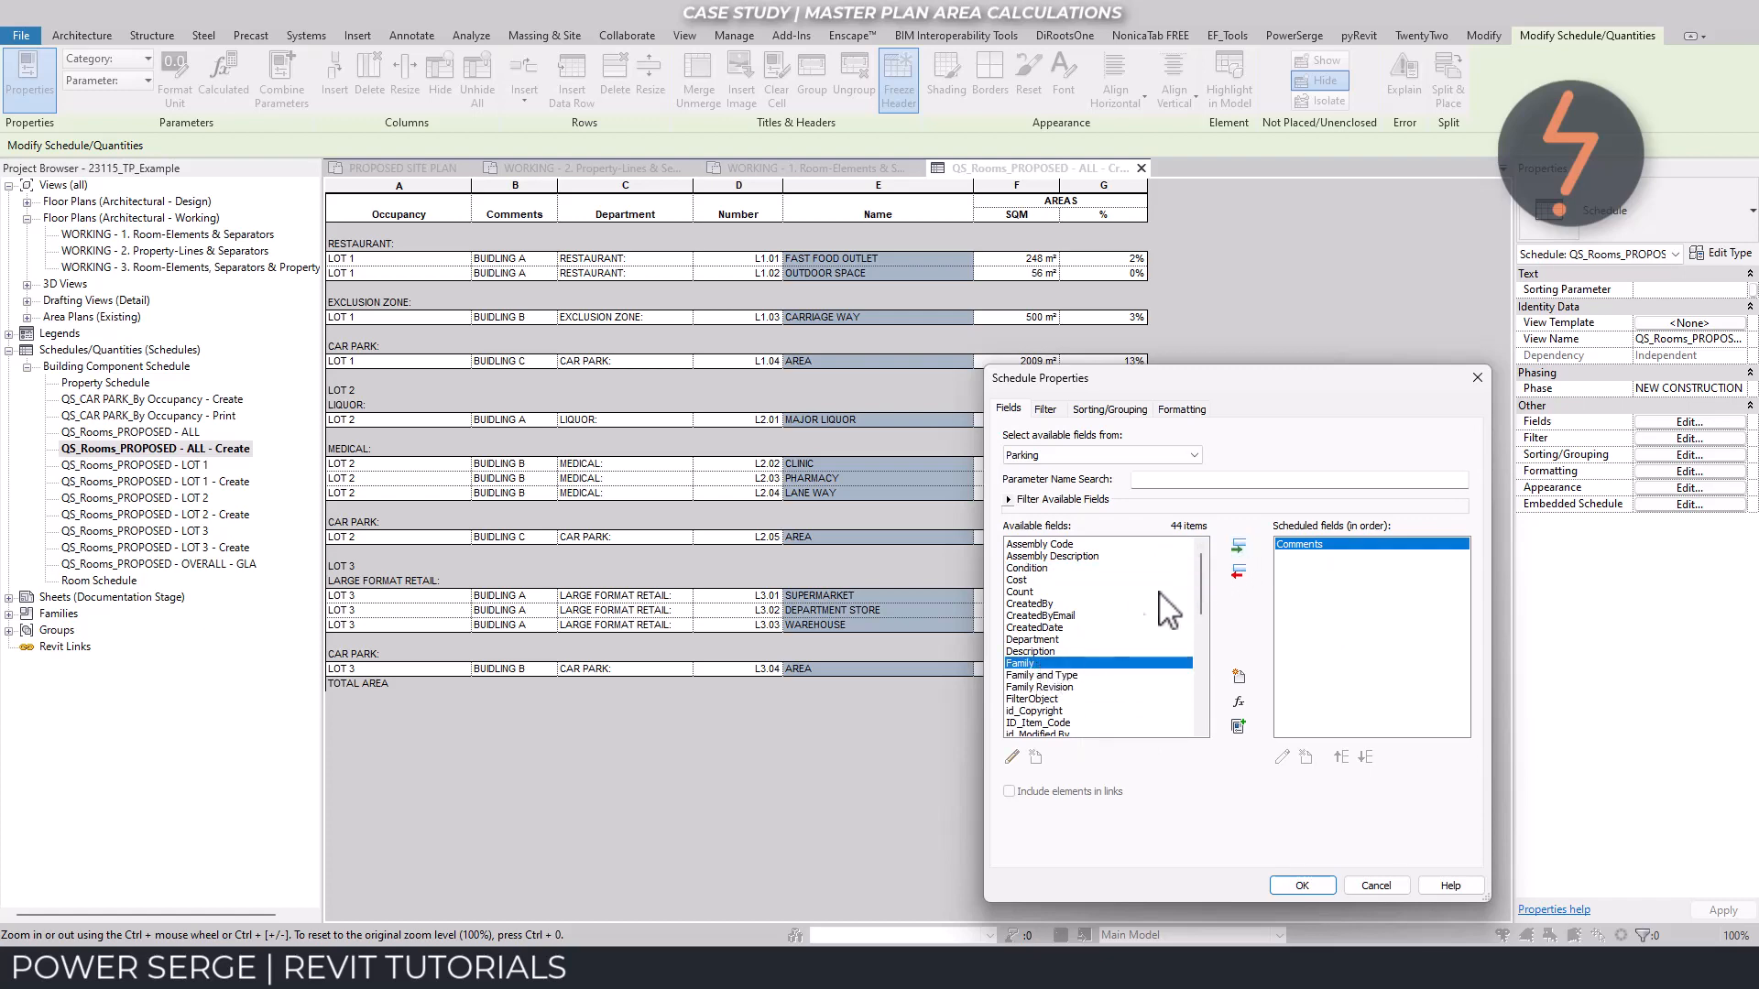
left_click(1237, 547)
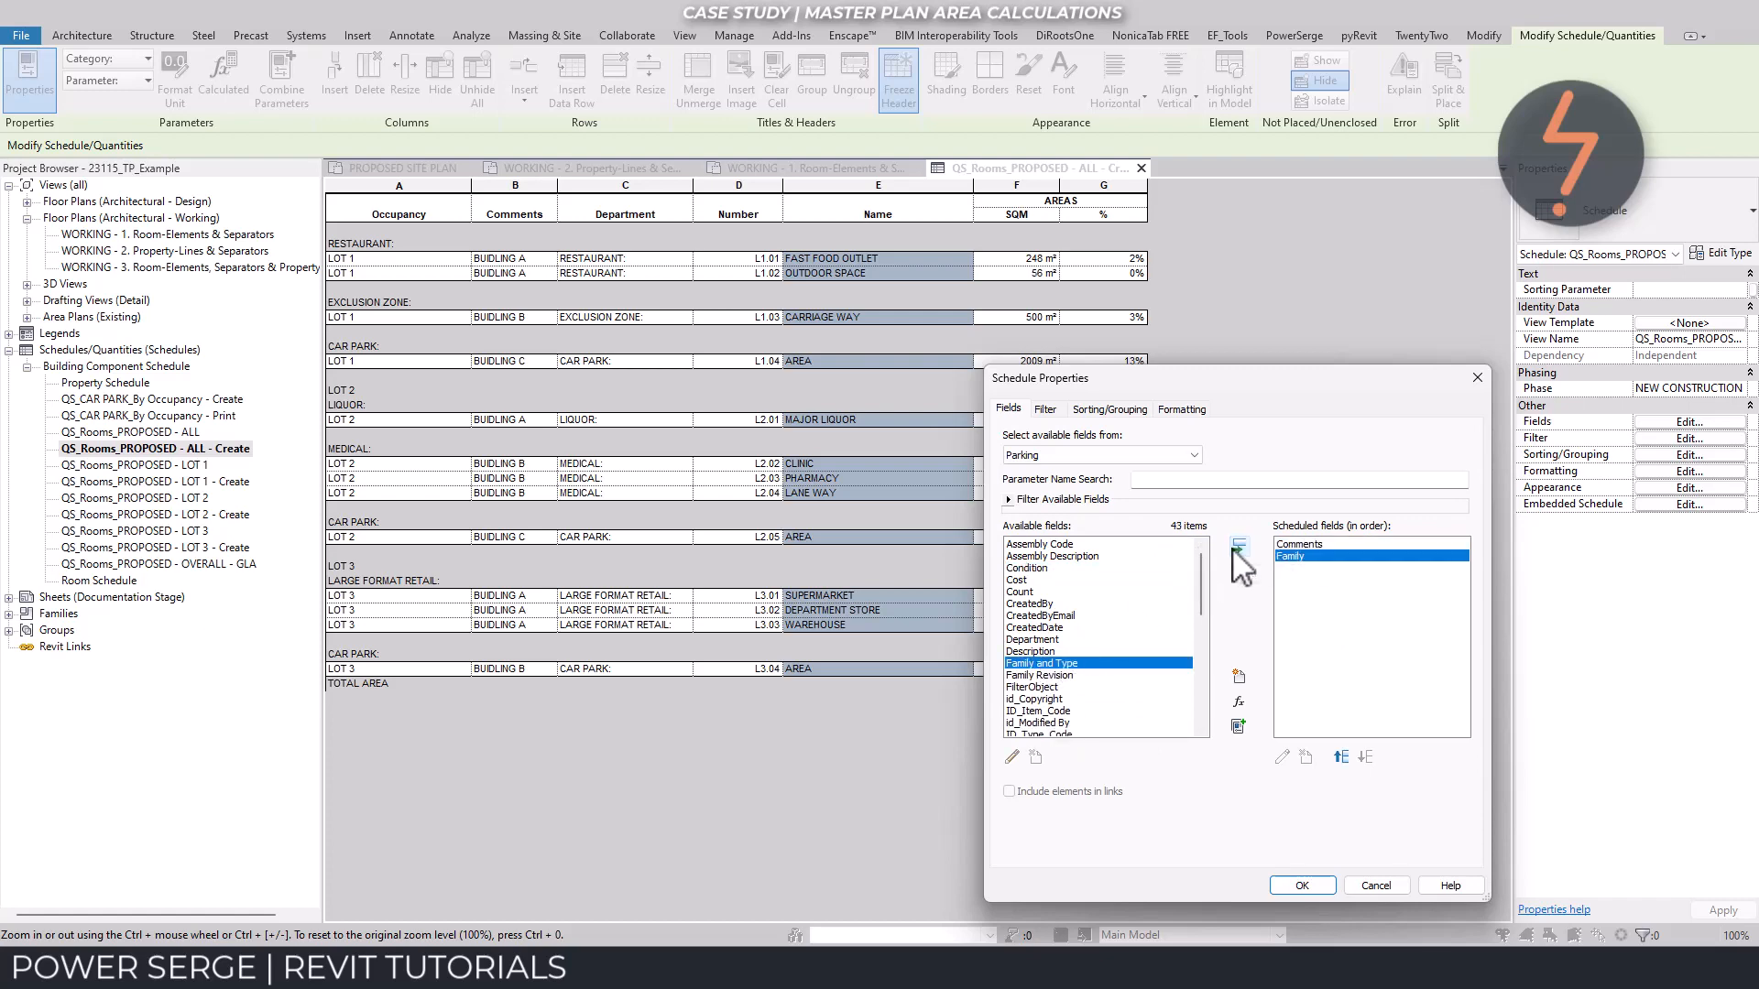
left_click(1059, 652)
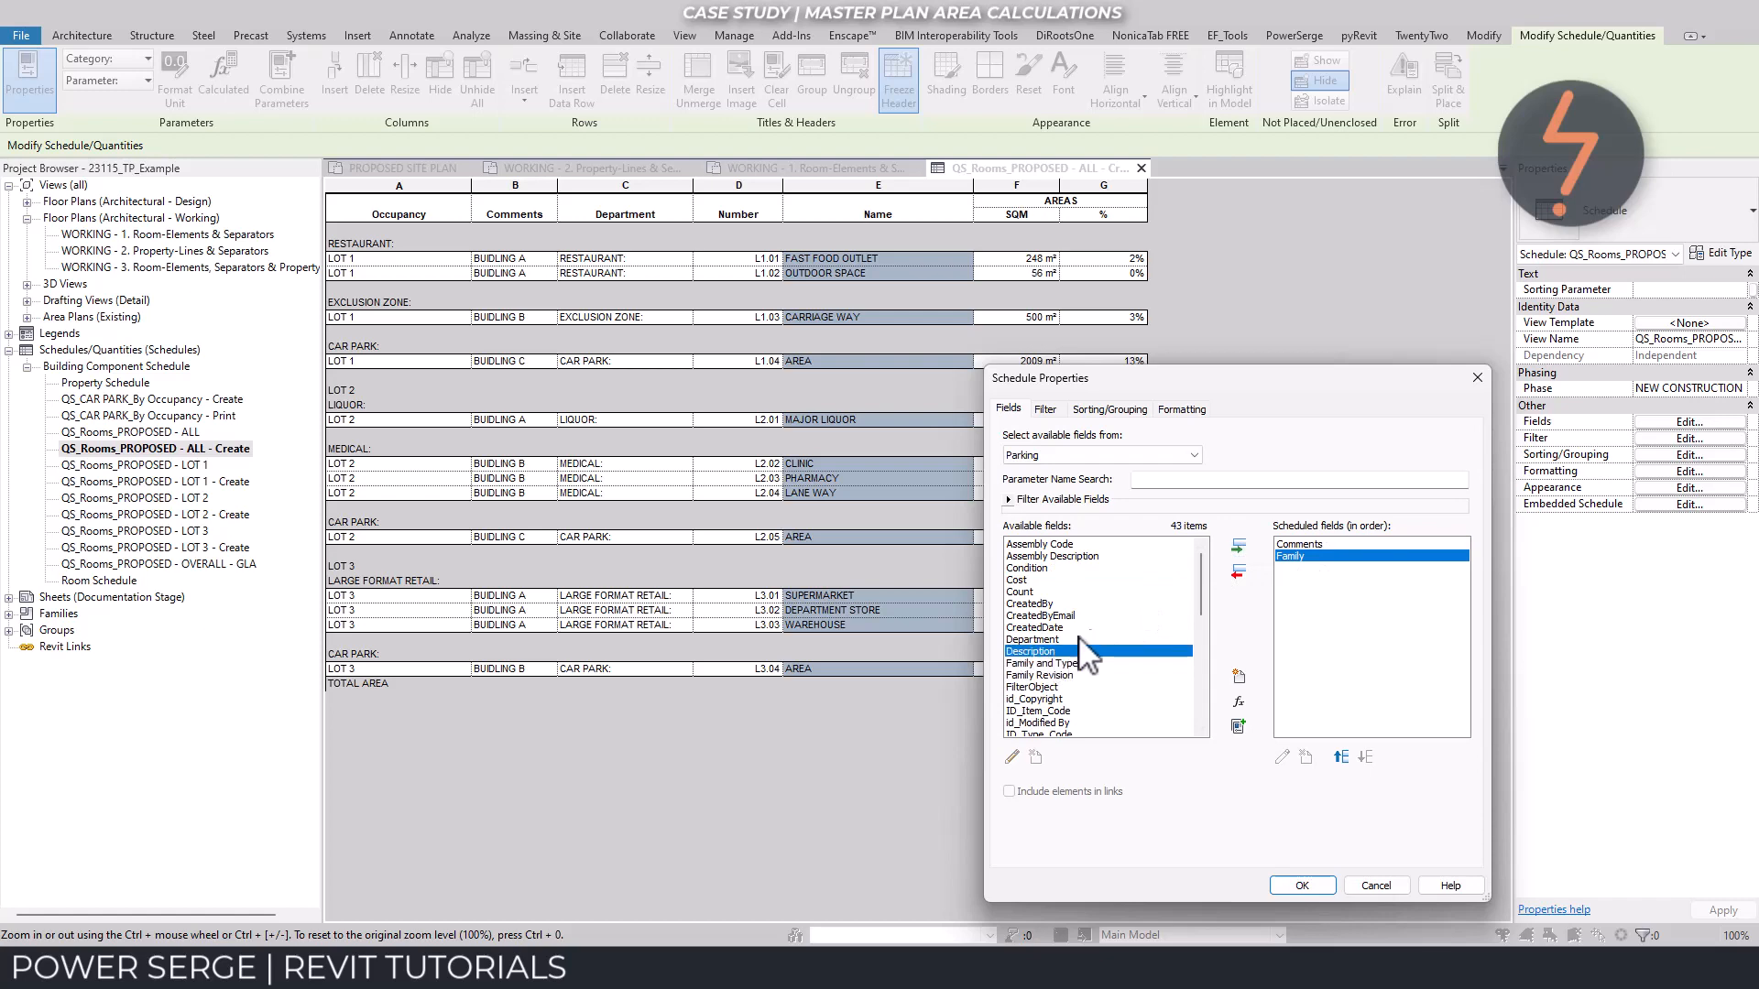
left_click(1239, 547)
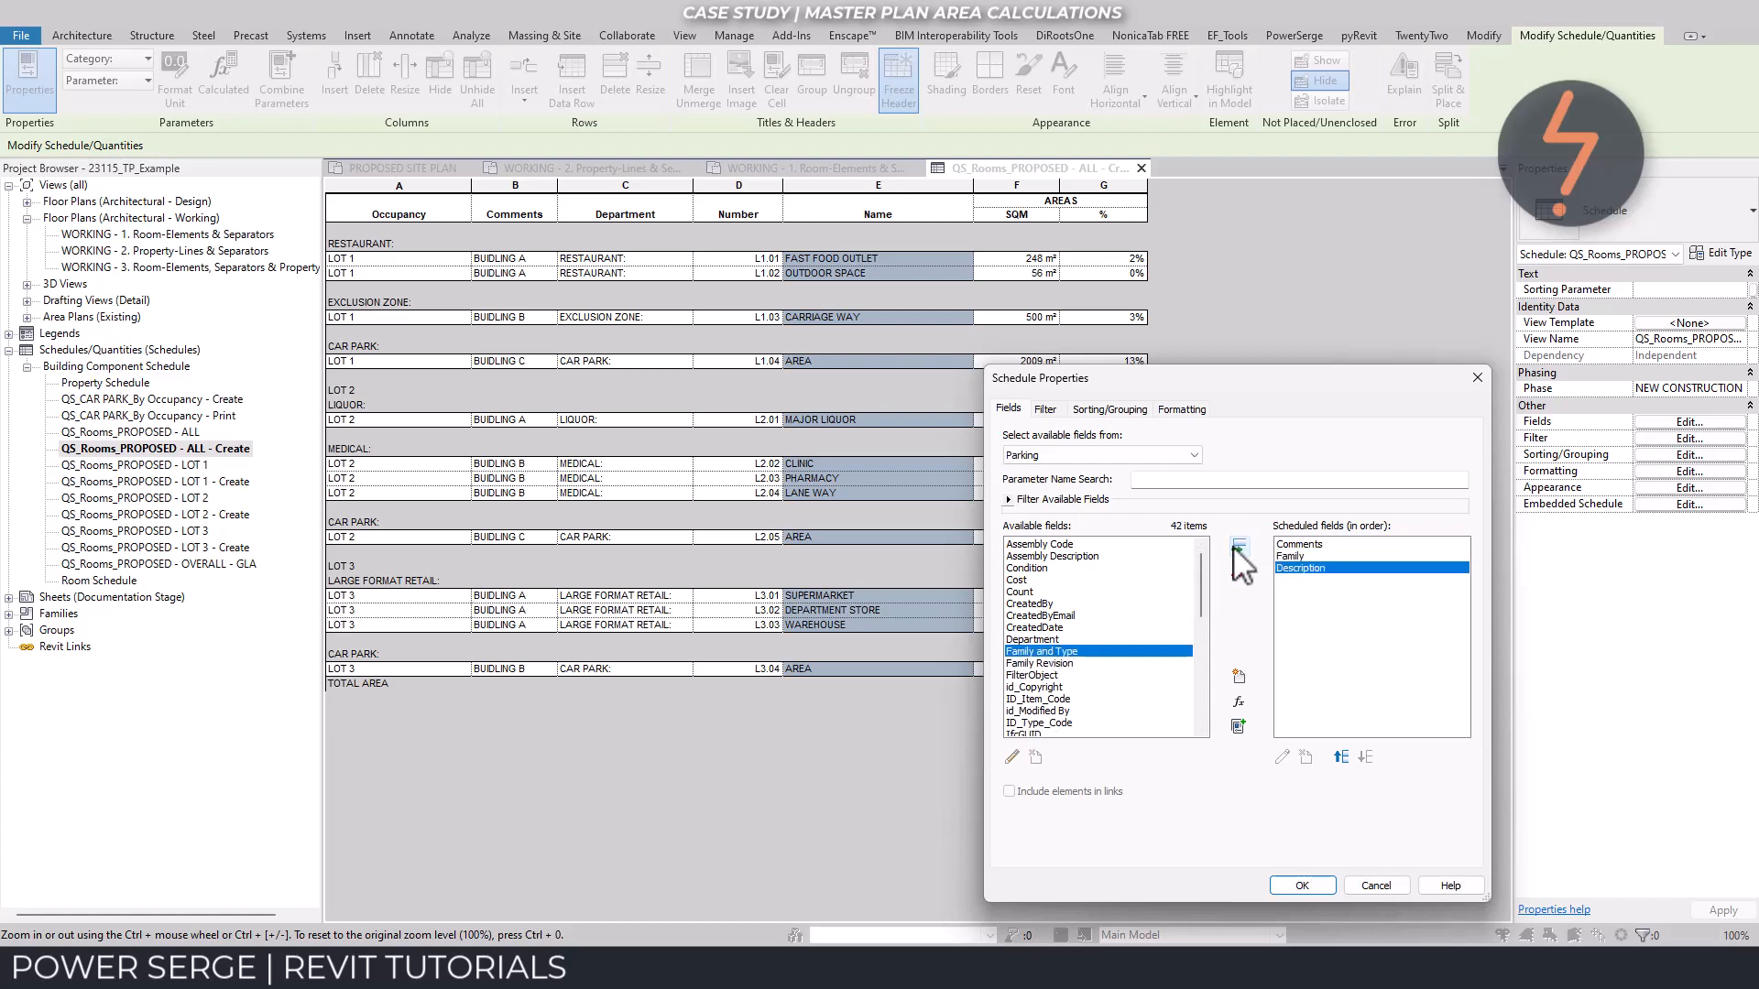
left_click(1045, 592)
left_click(1239, 548)
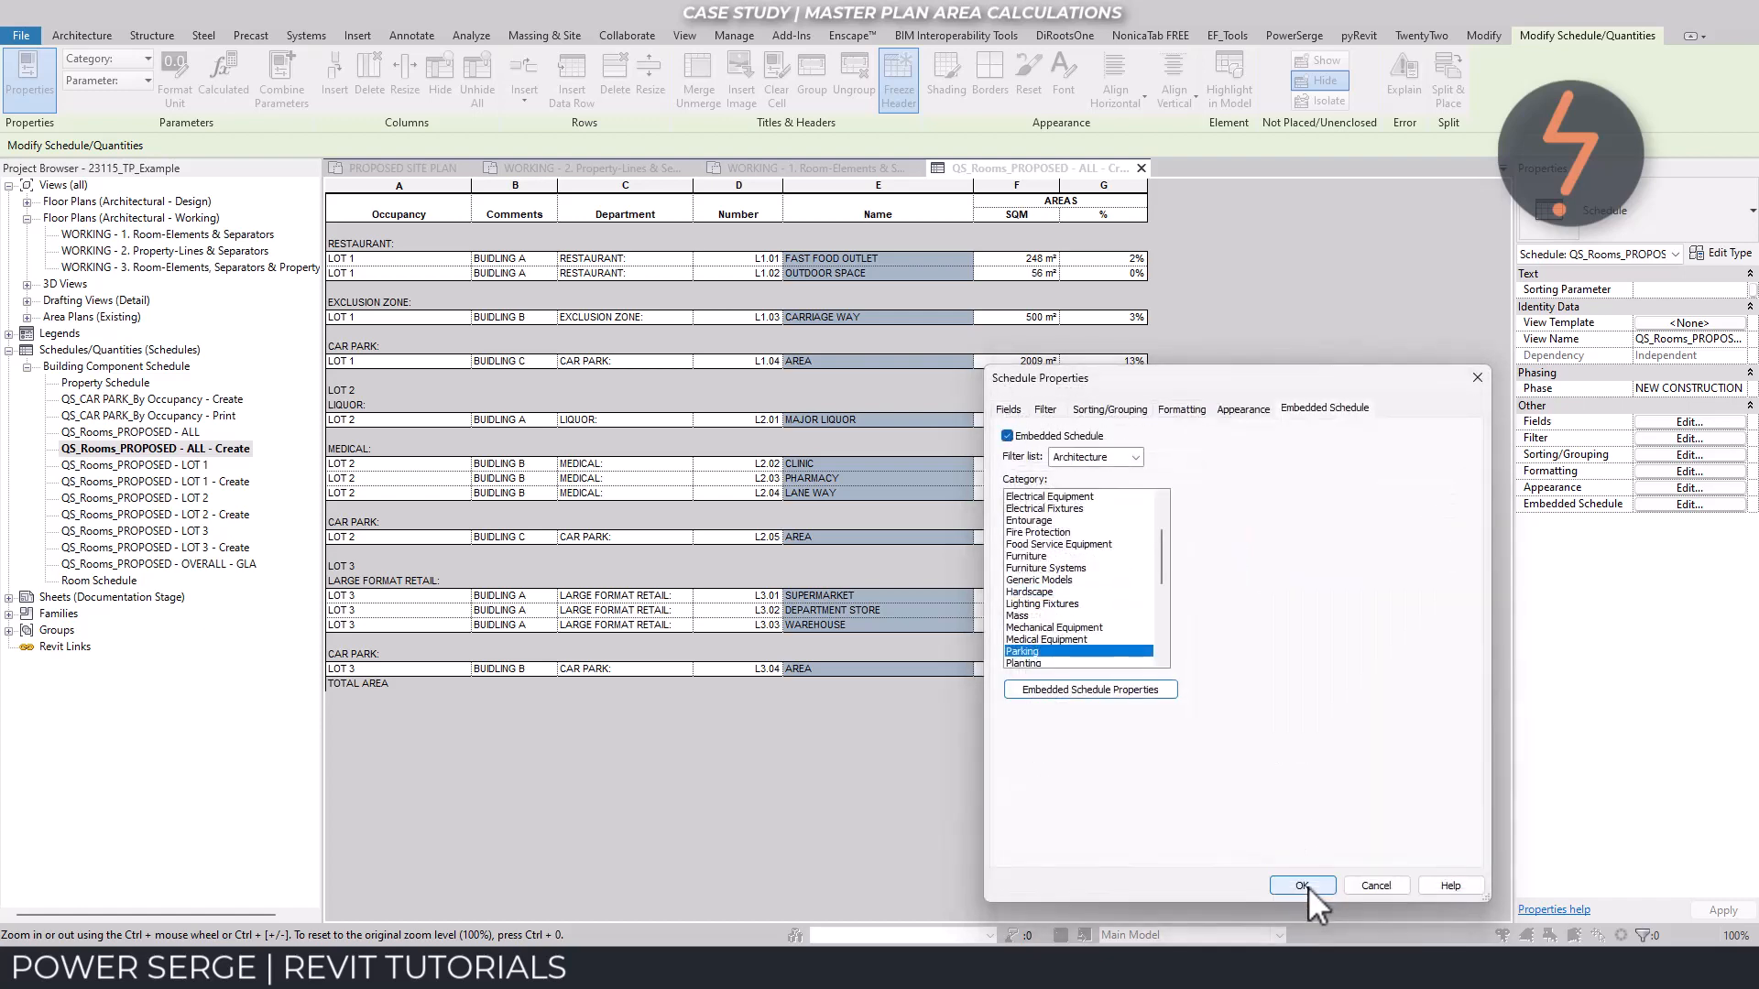
left_click(1308, 887)
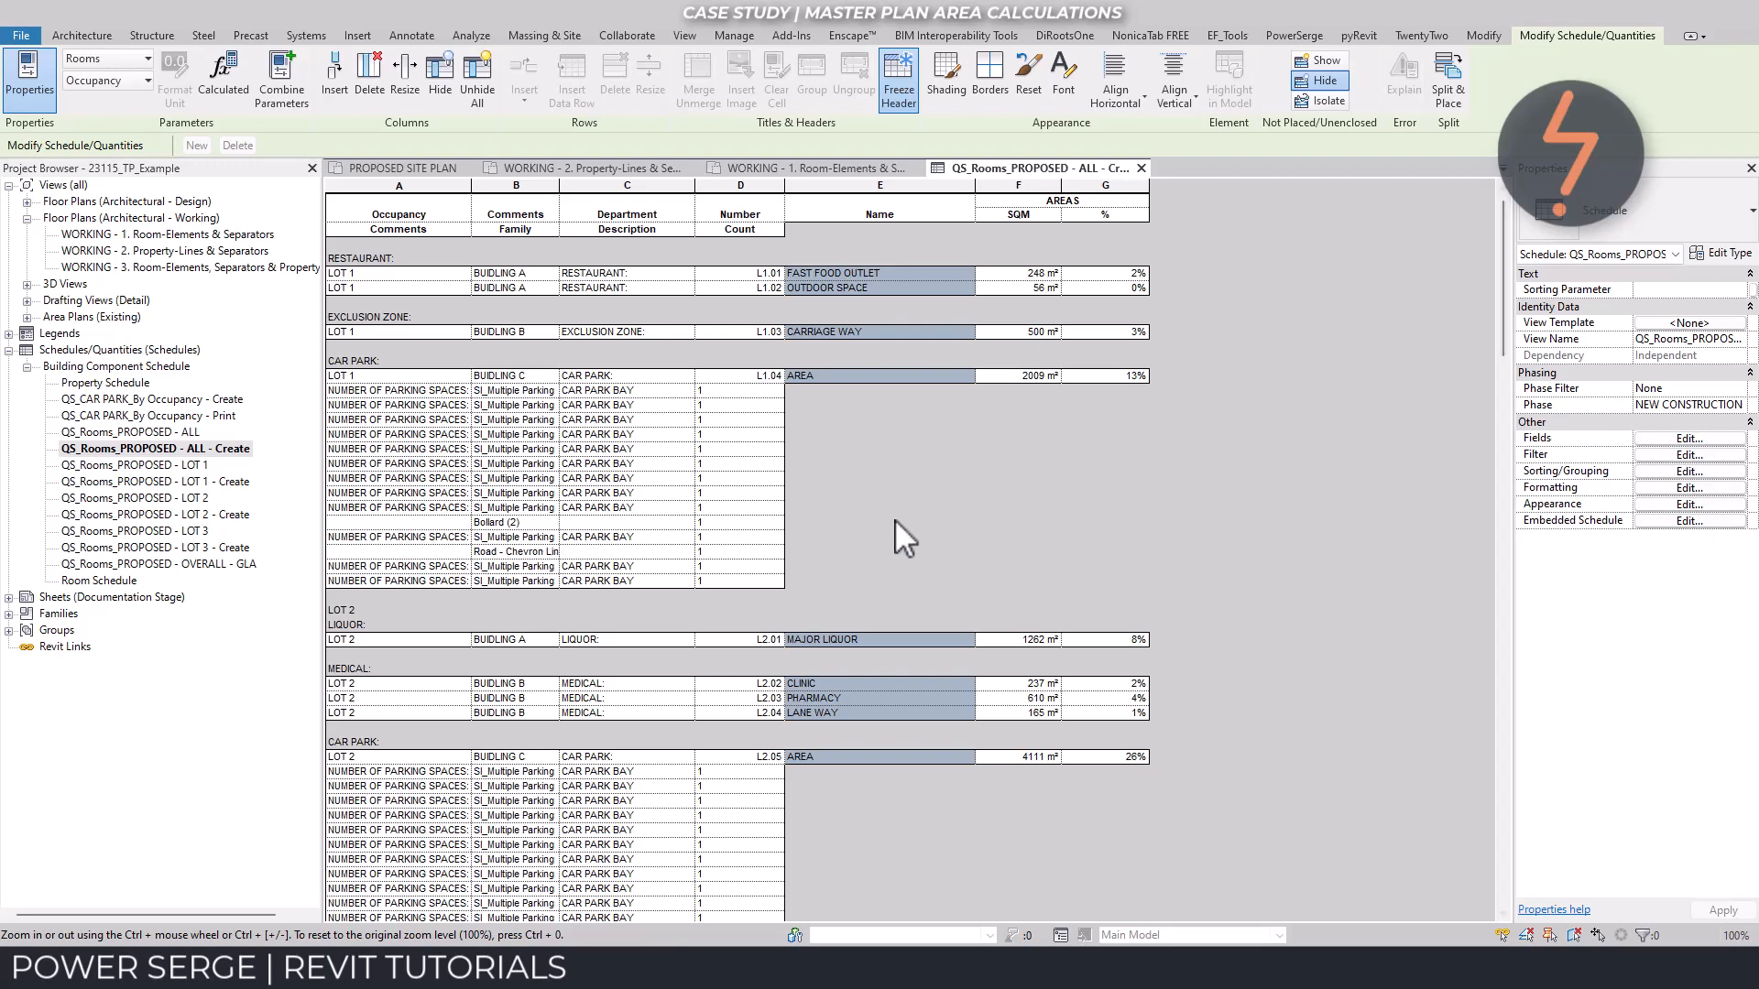
Filter the embedded parking schedule to rows whose Family equals SI_Multiple Parking Space
left_click(1656, 521)
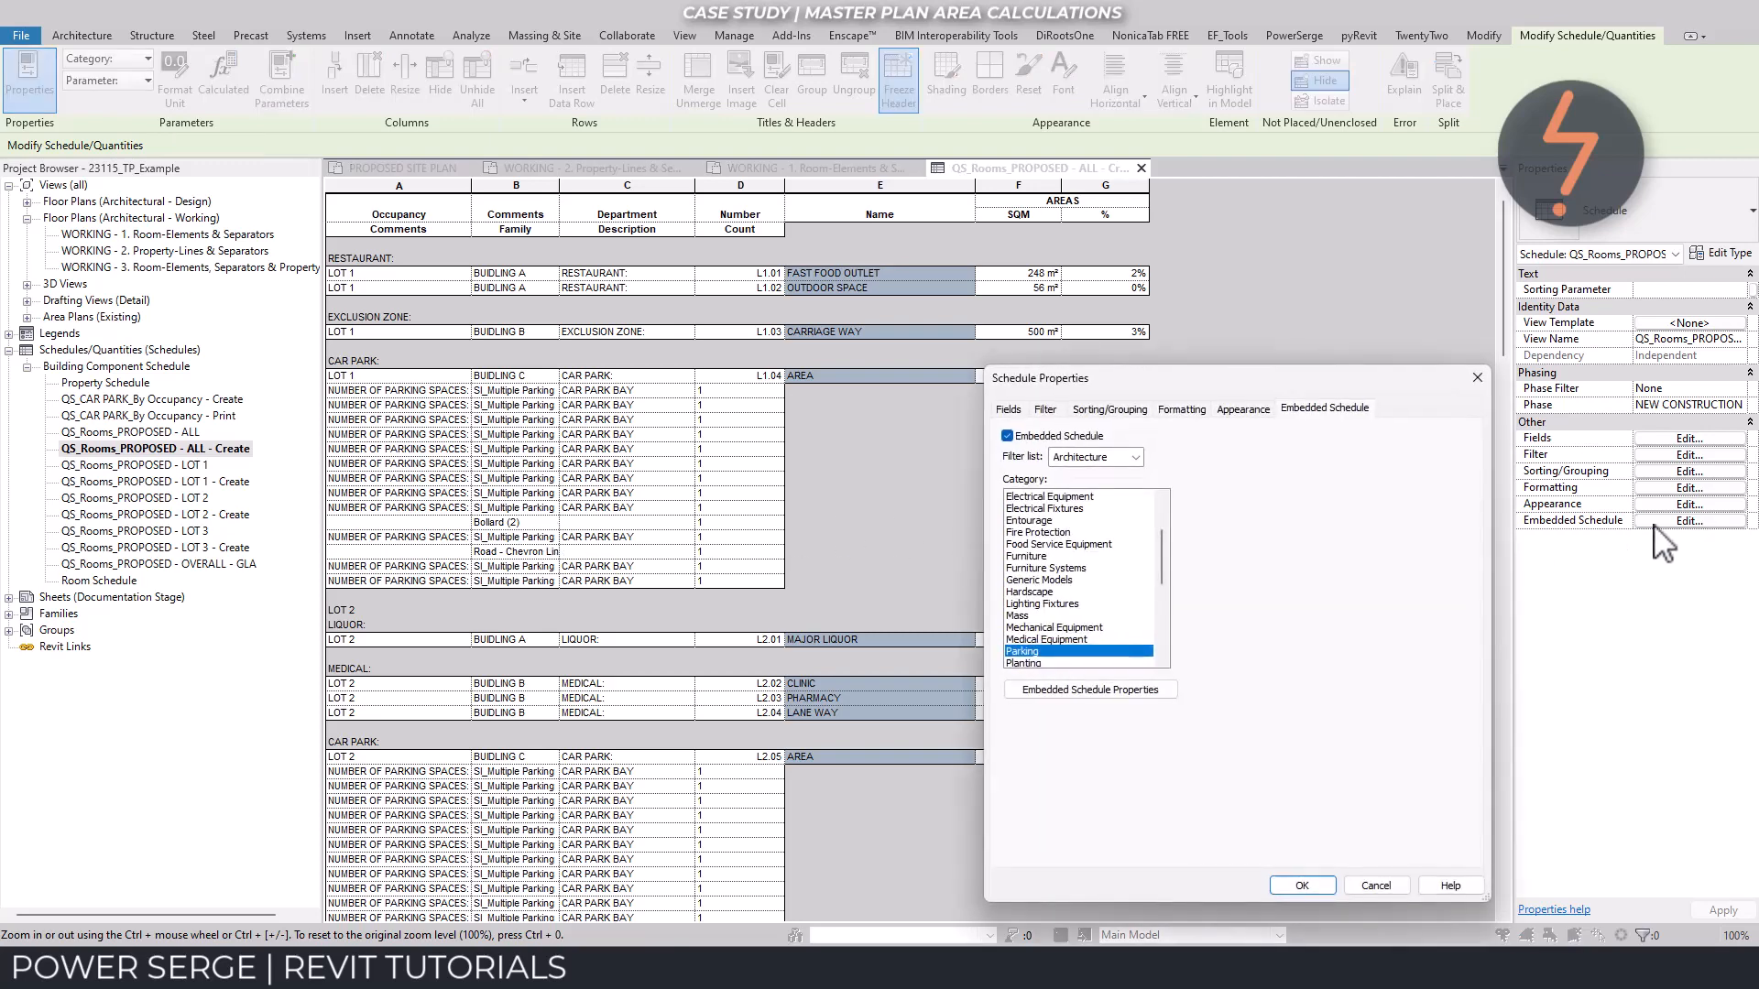
left_click(1173, 692)
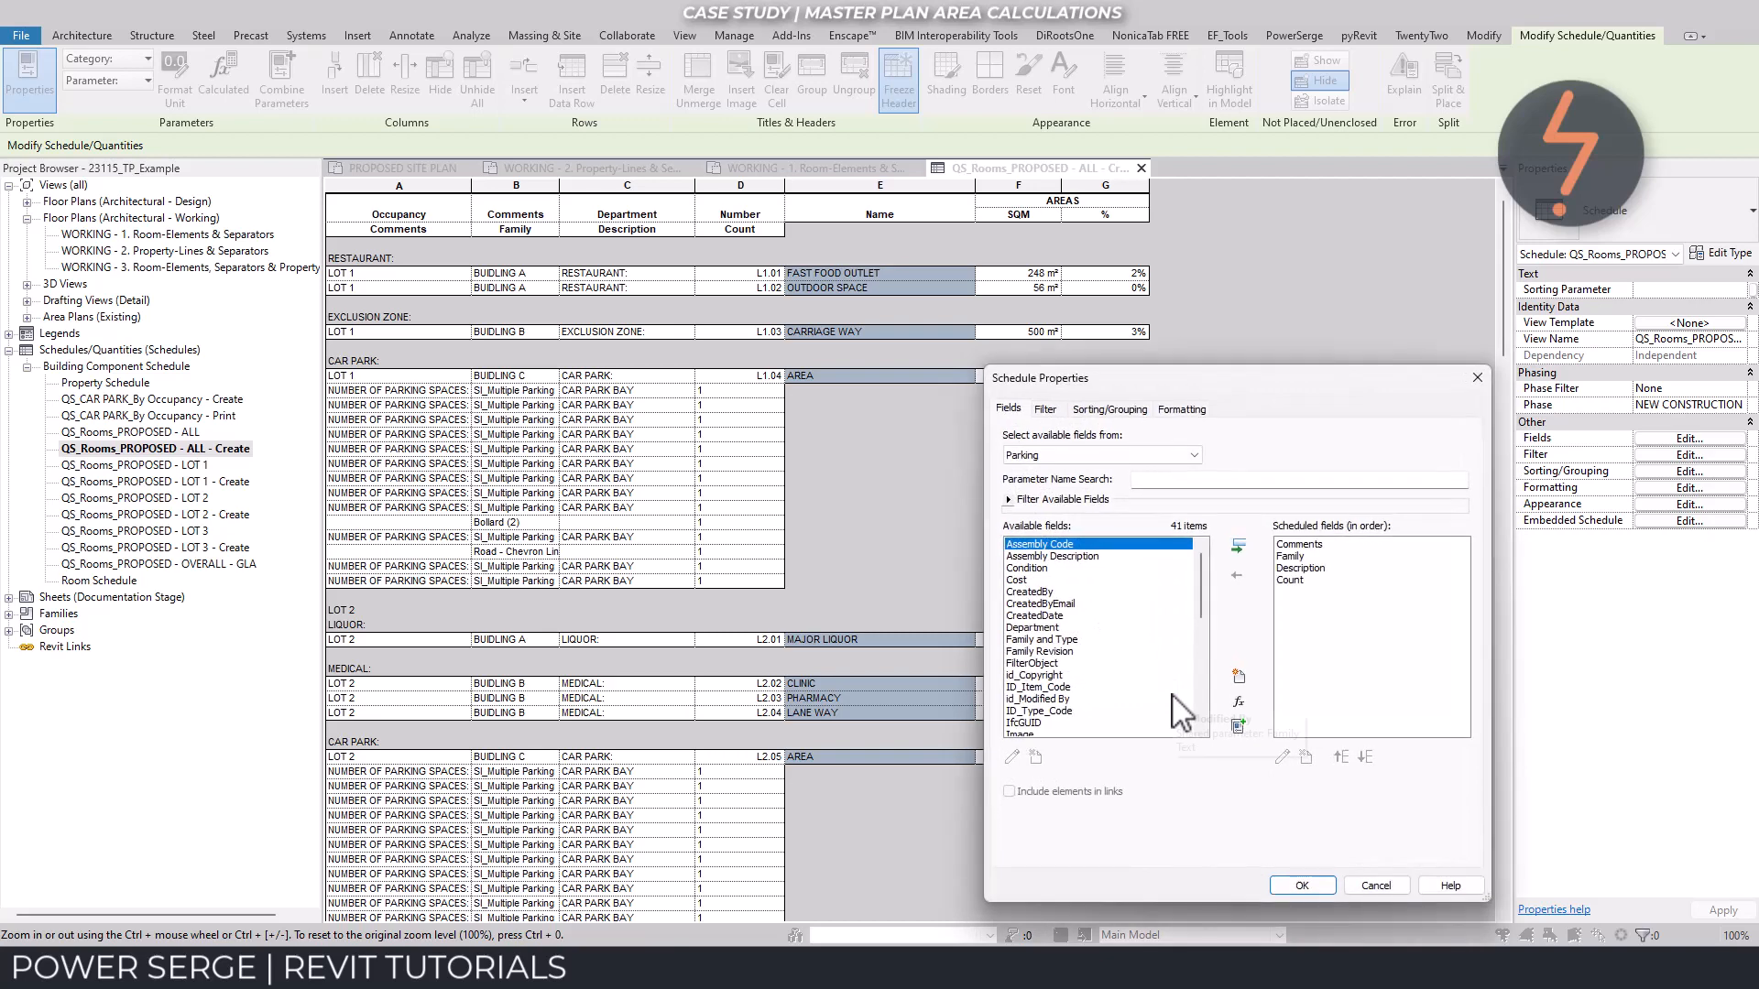
left_click(1055, 411)
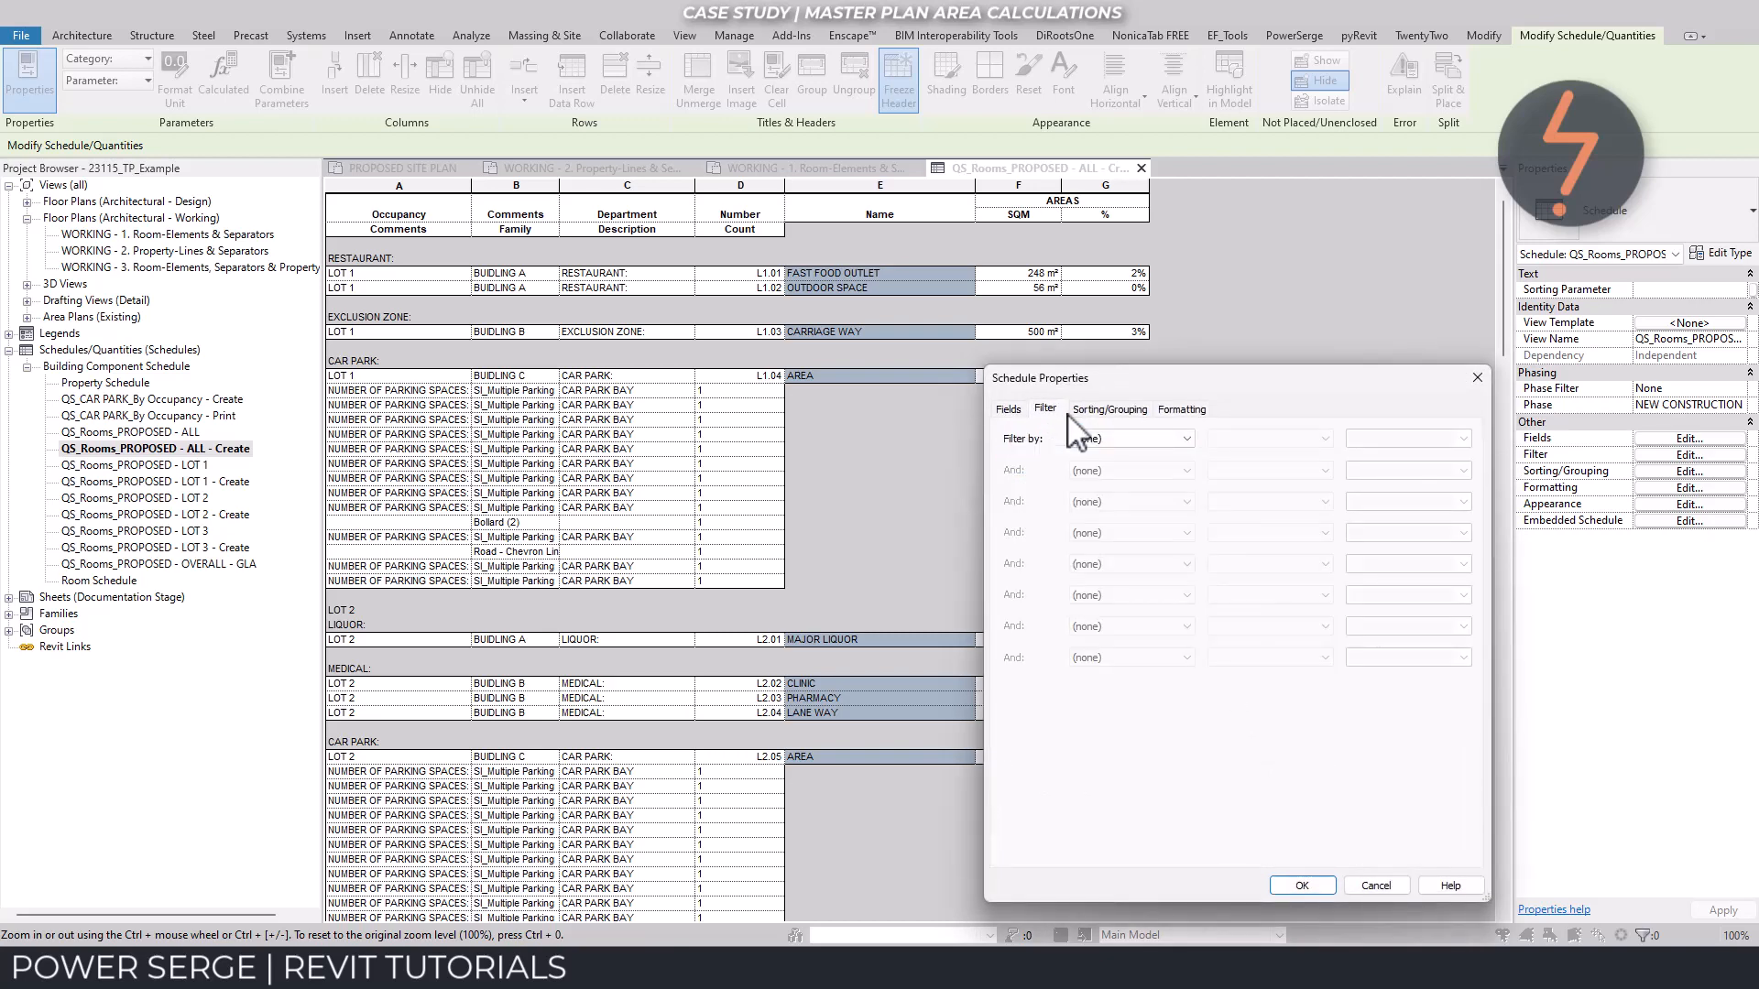
left_click(1118, 439)
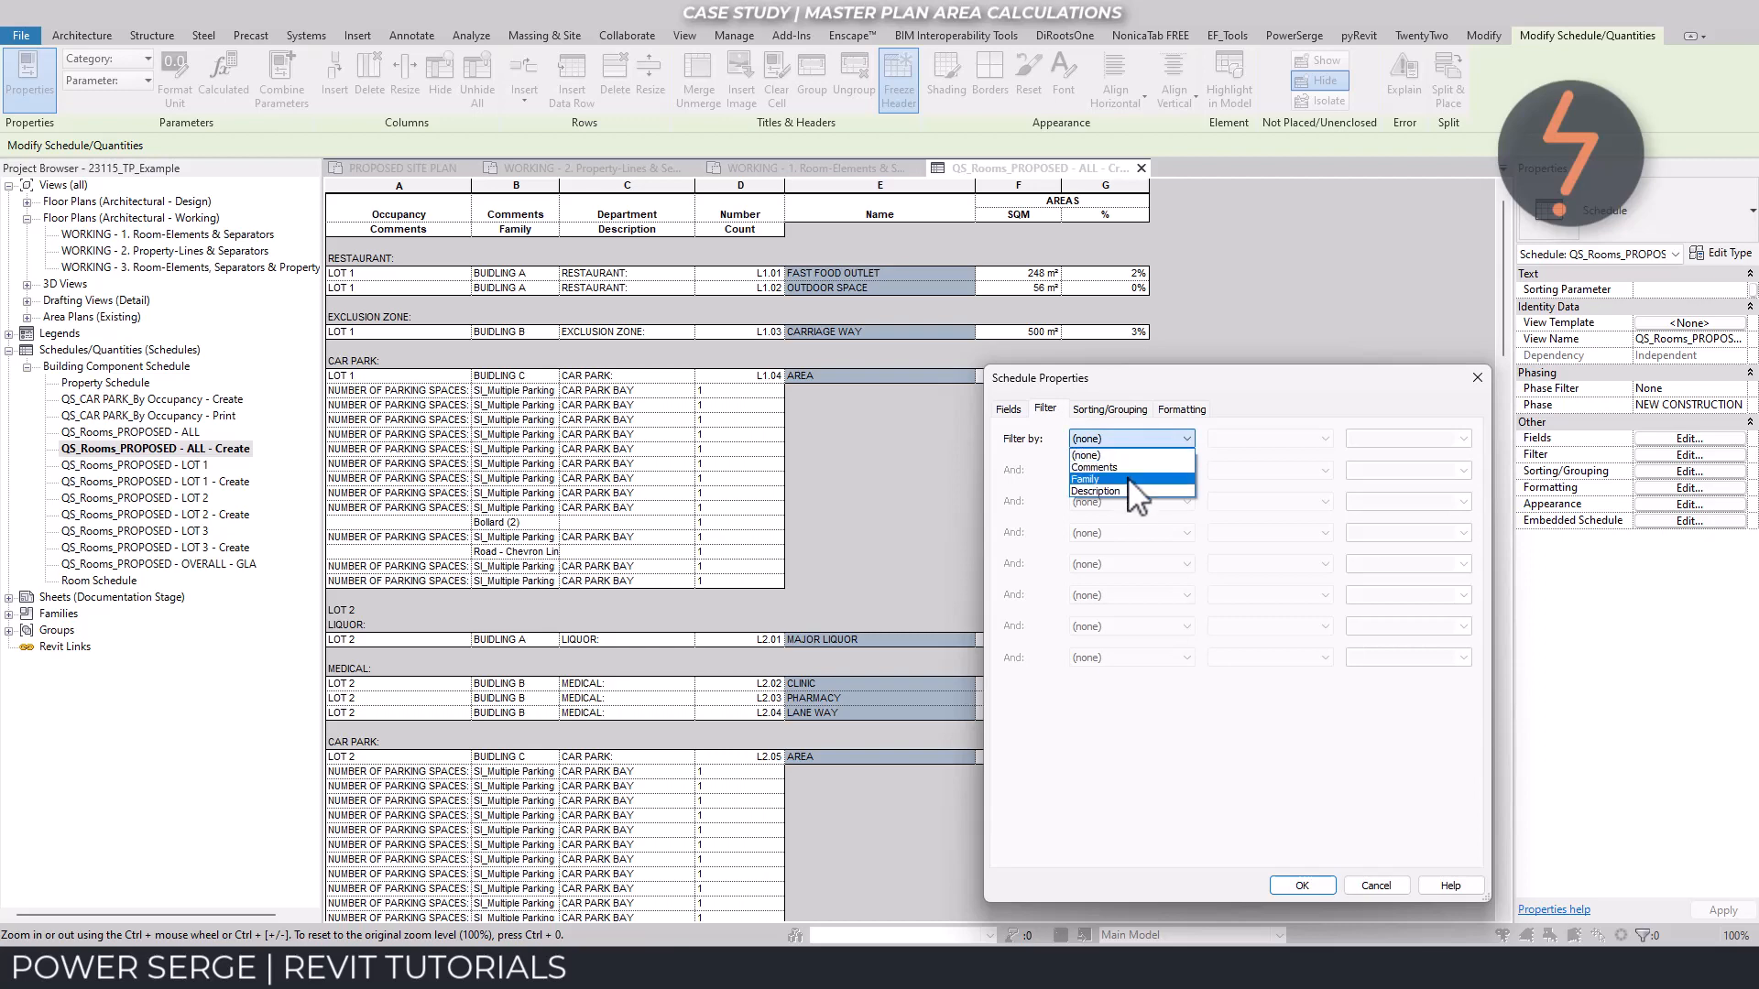
left_click(1130, 479)
left_click(1379, 439)
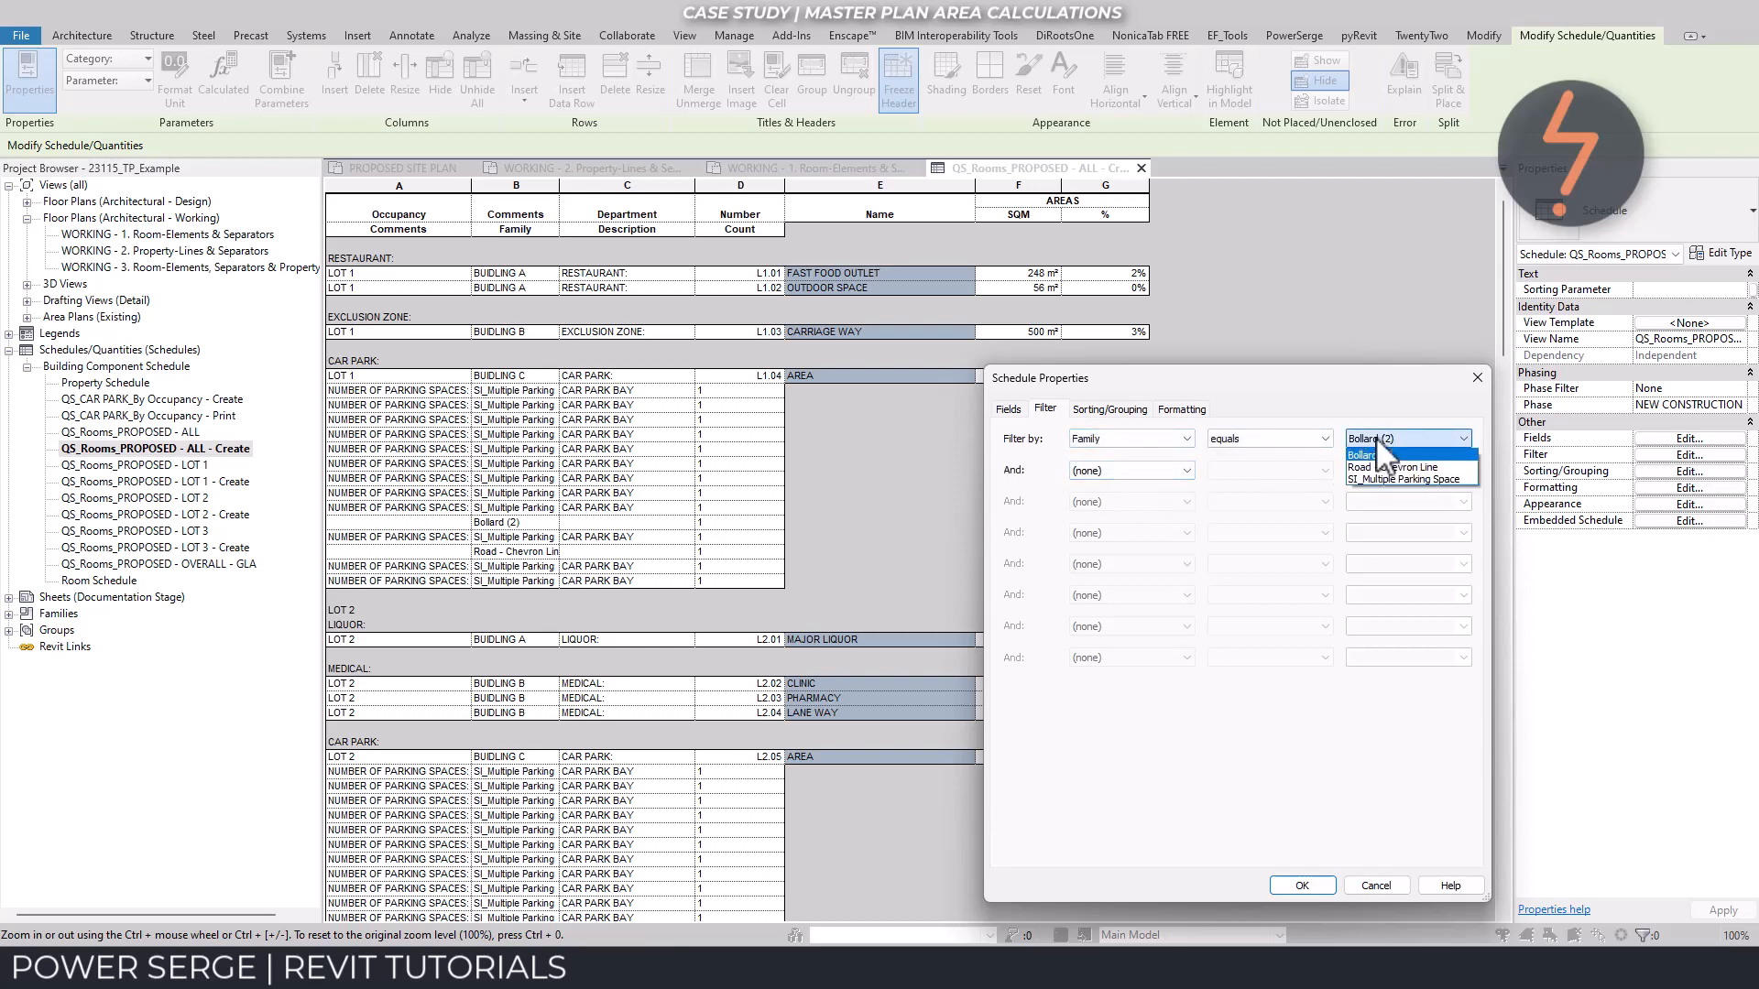
left_click(1378, 479)
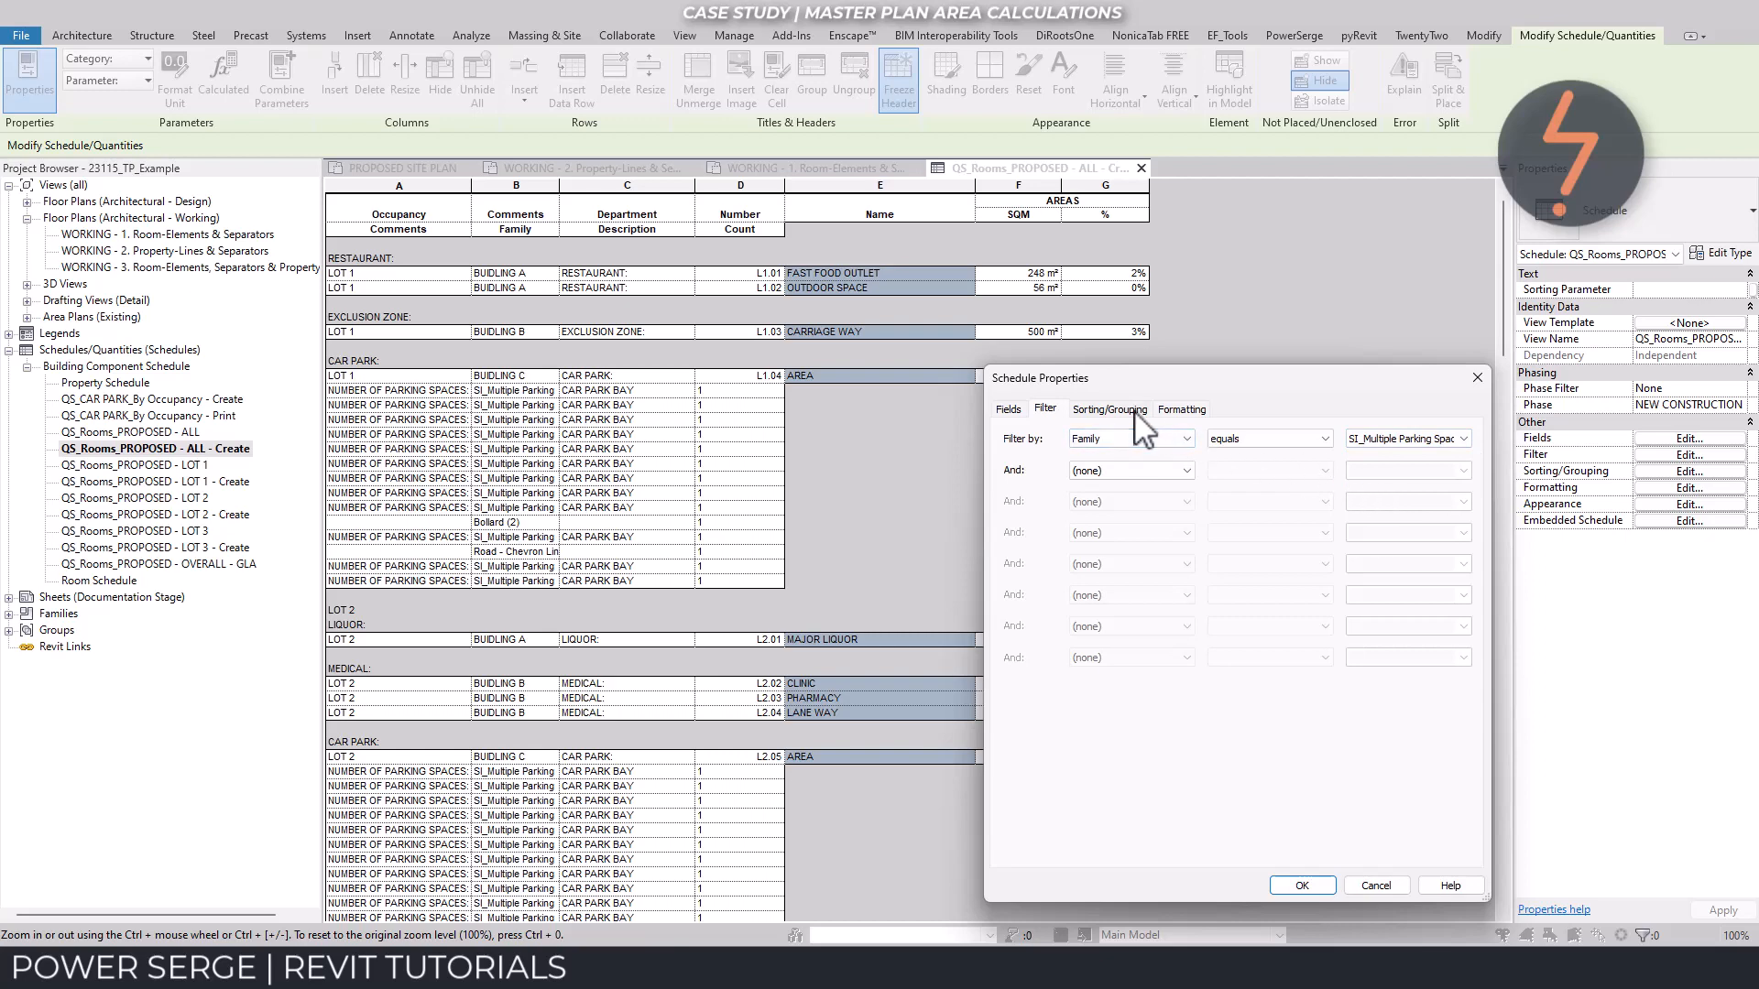
Sort the embedded parking schedule by Family and apply the changes to the room schedule
left_click(1110, 409)
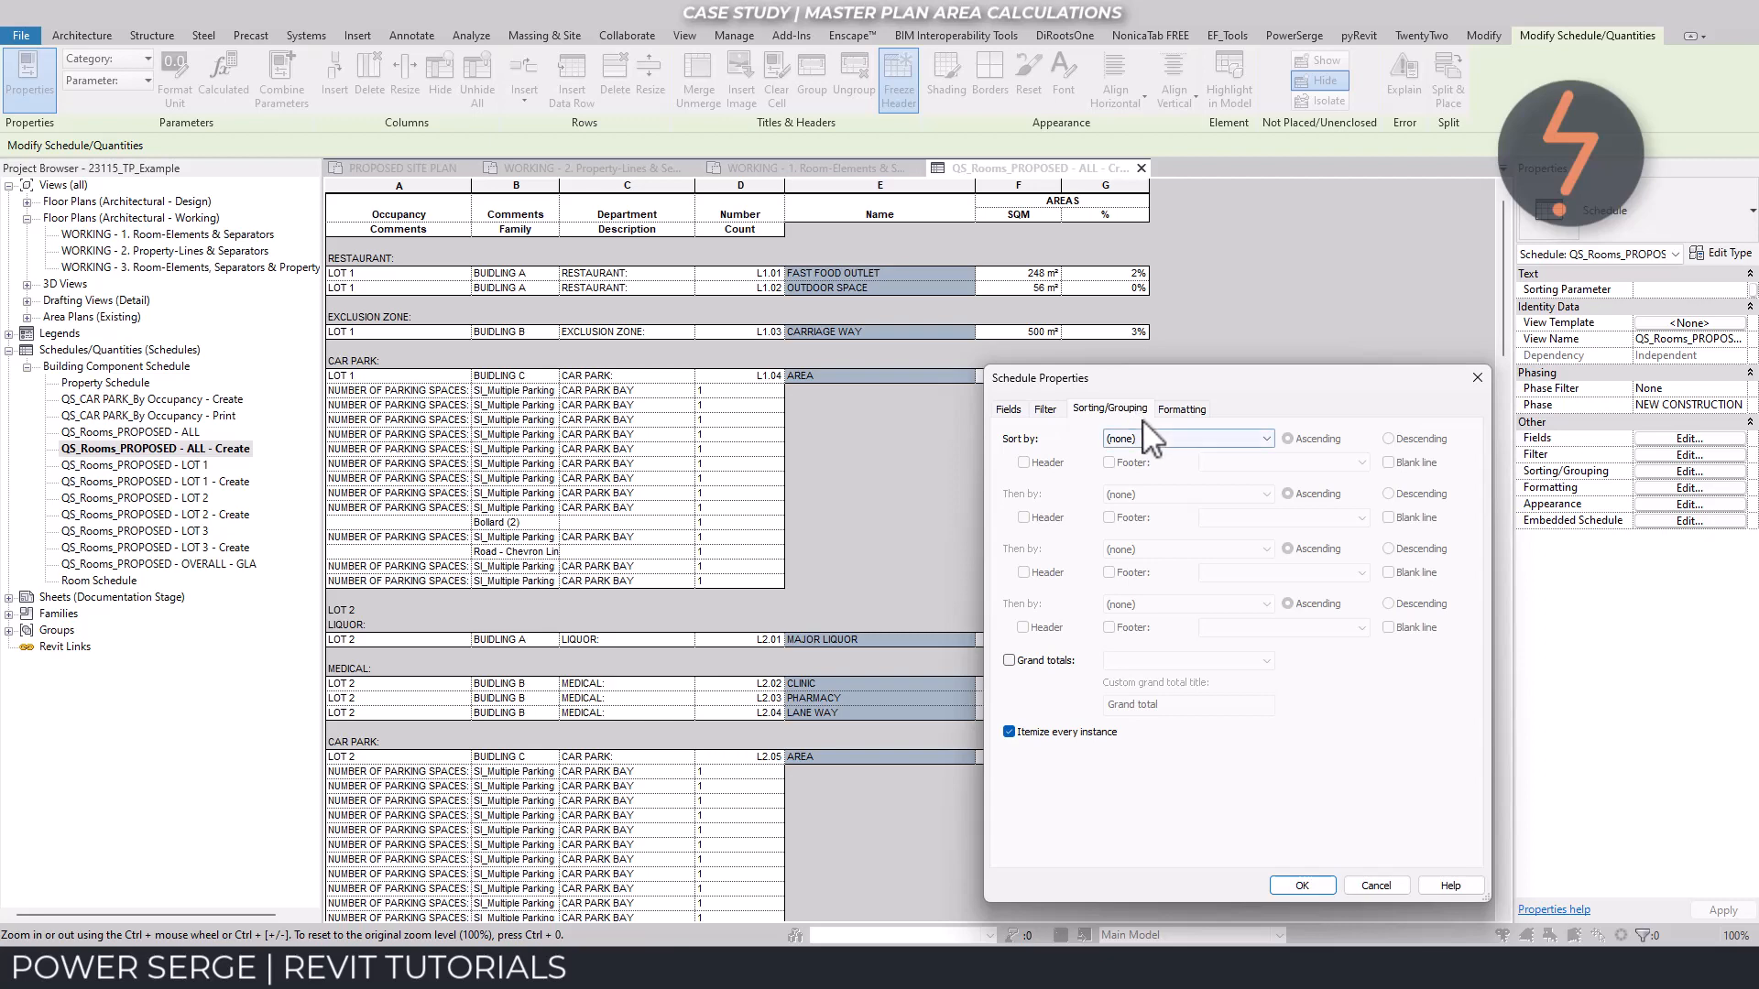
left_click(1160, 439)
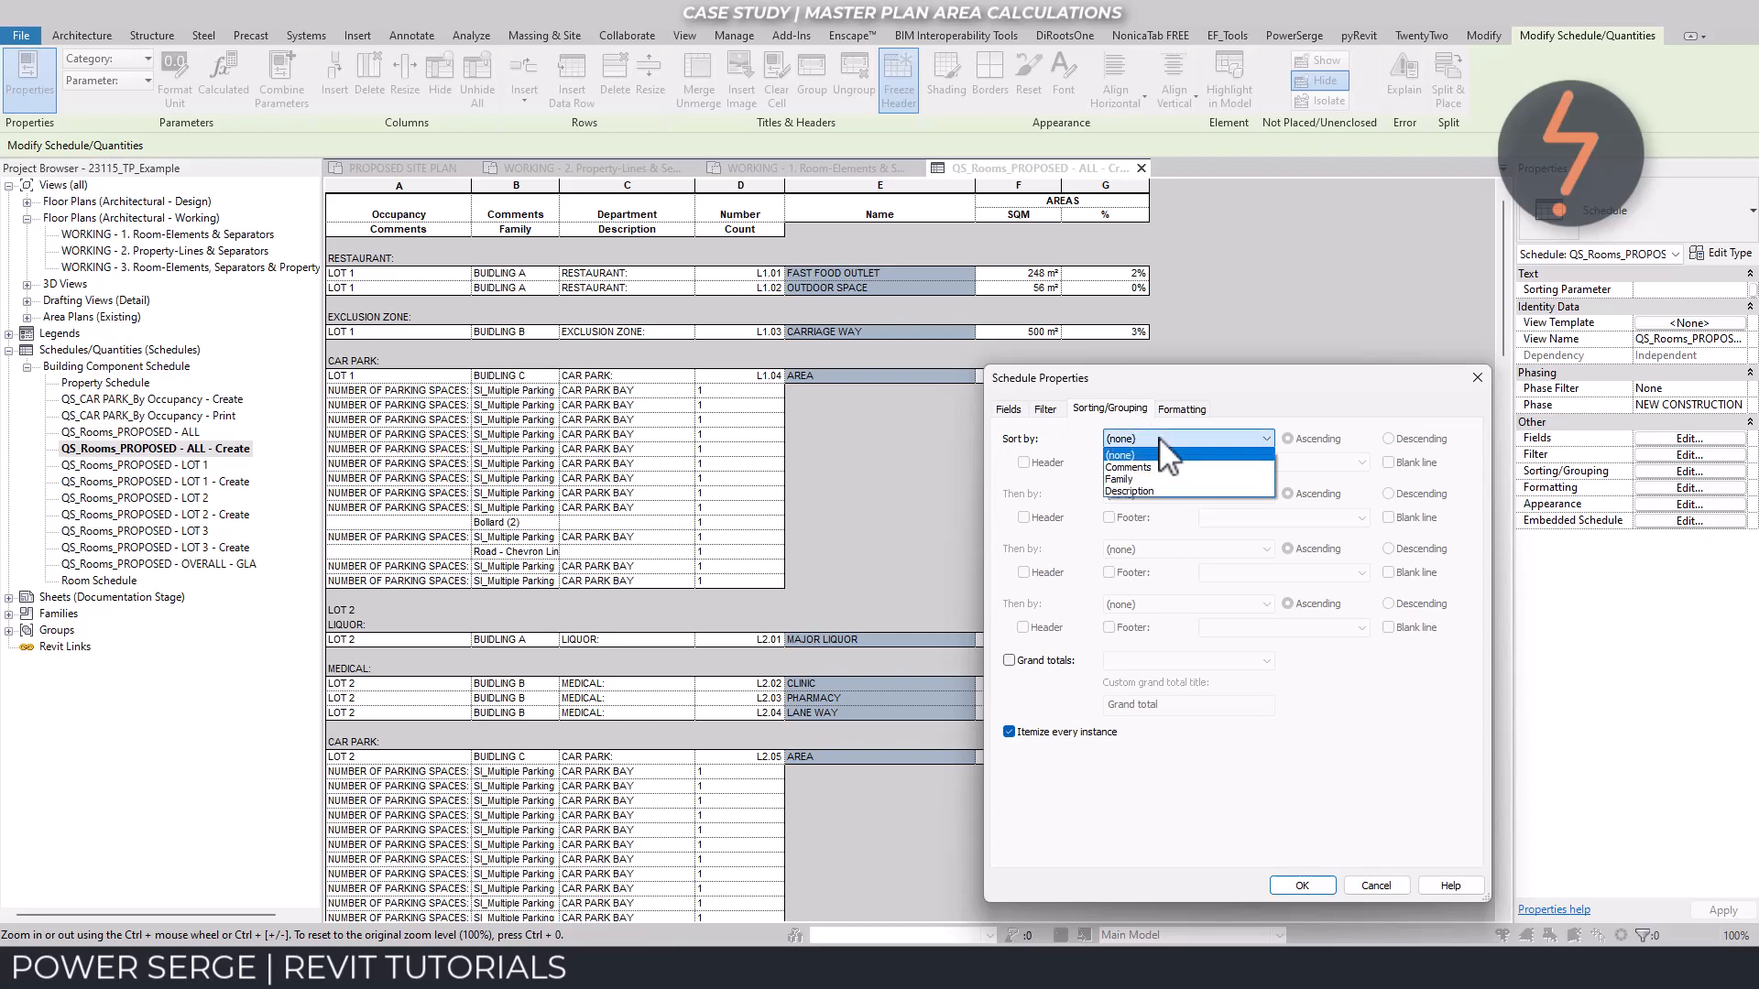
left_click(1136, 479)
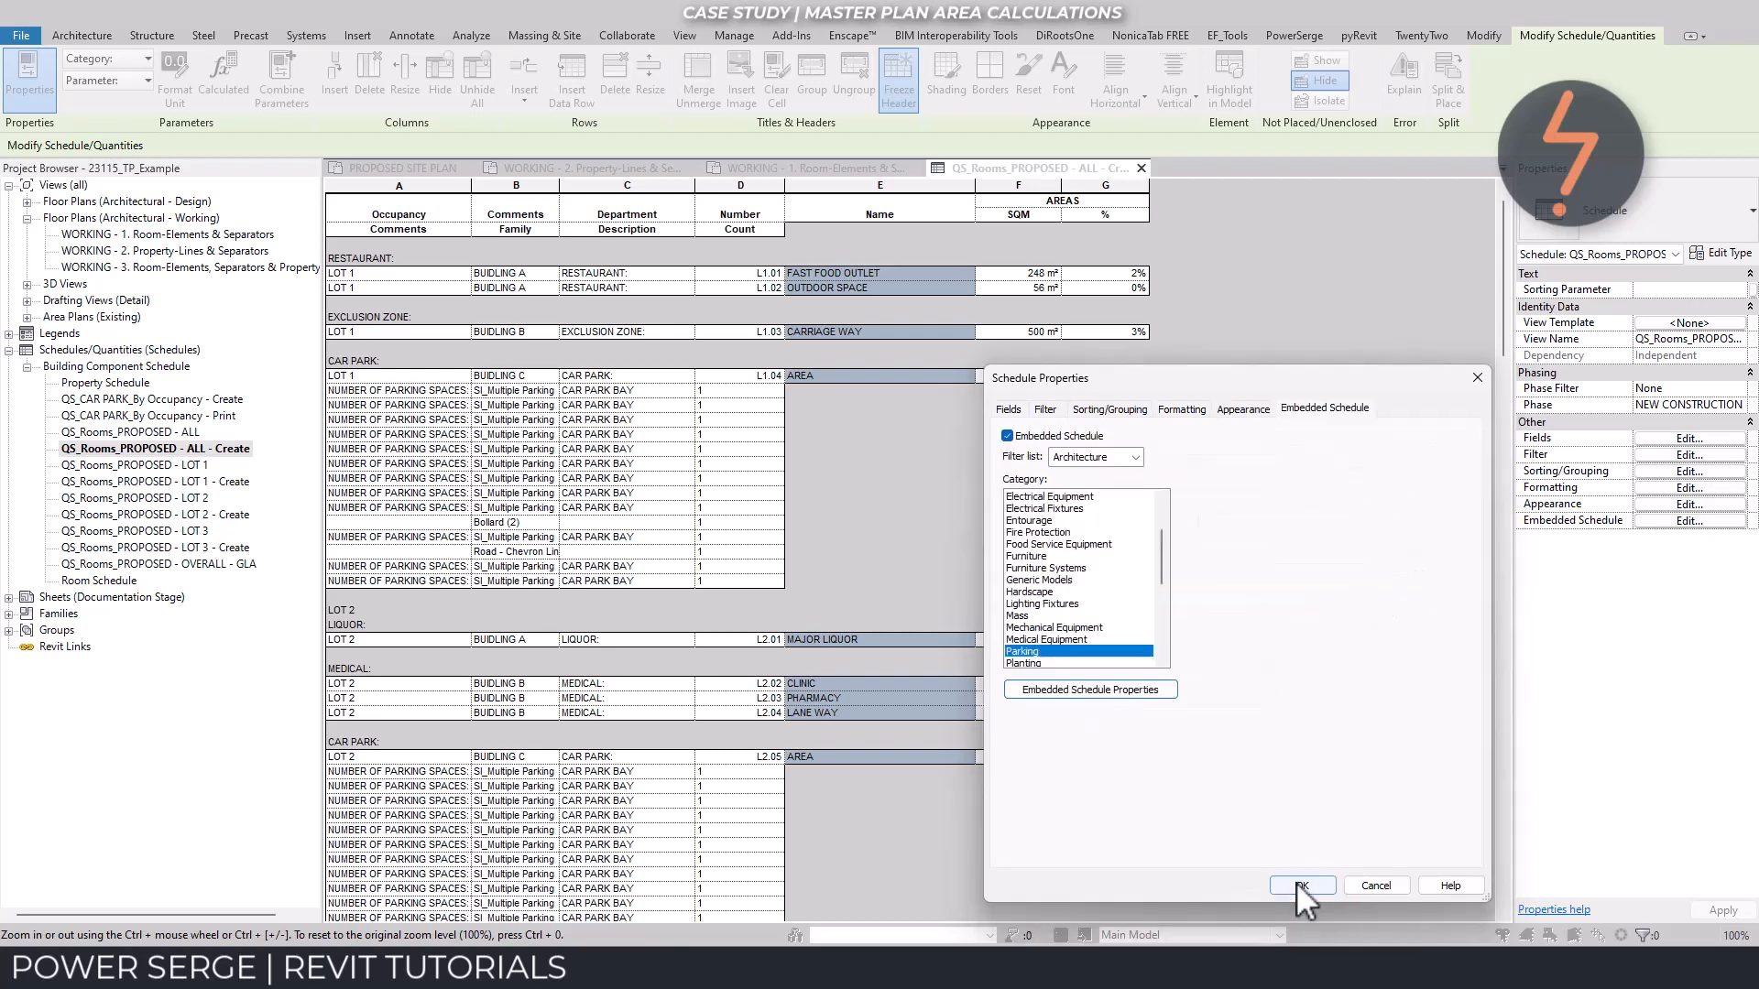
left_click(1300, 885)
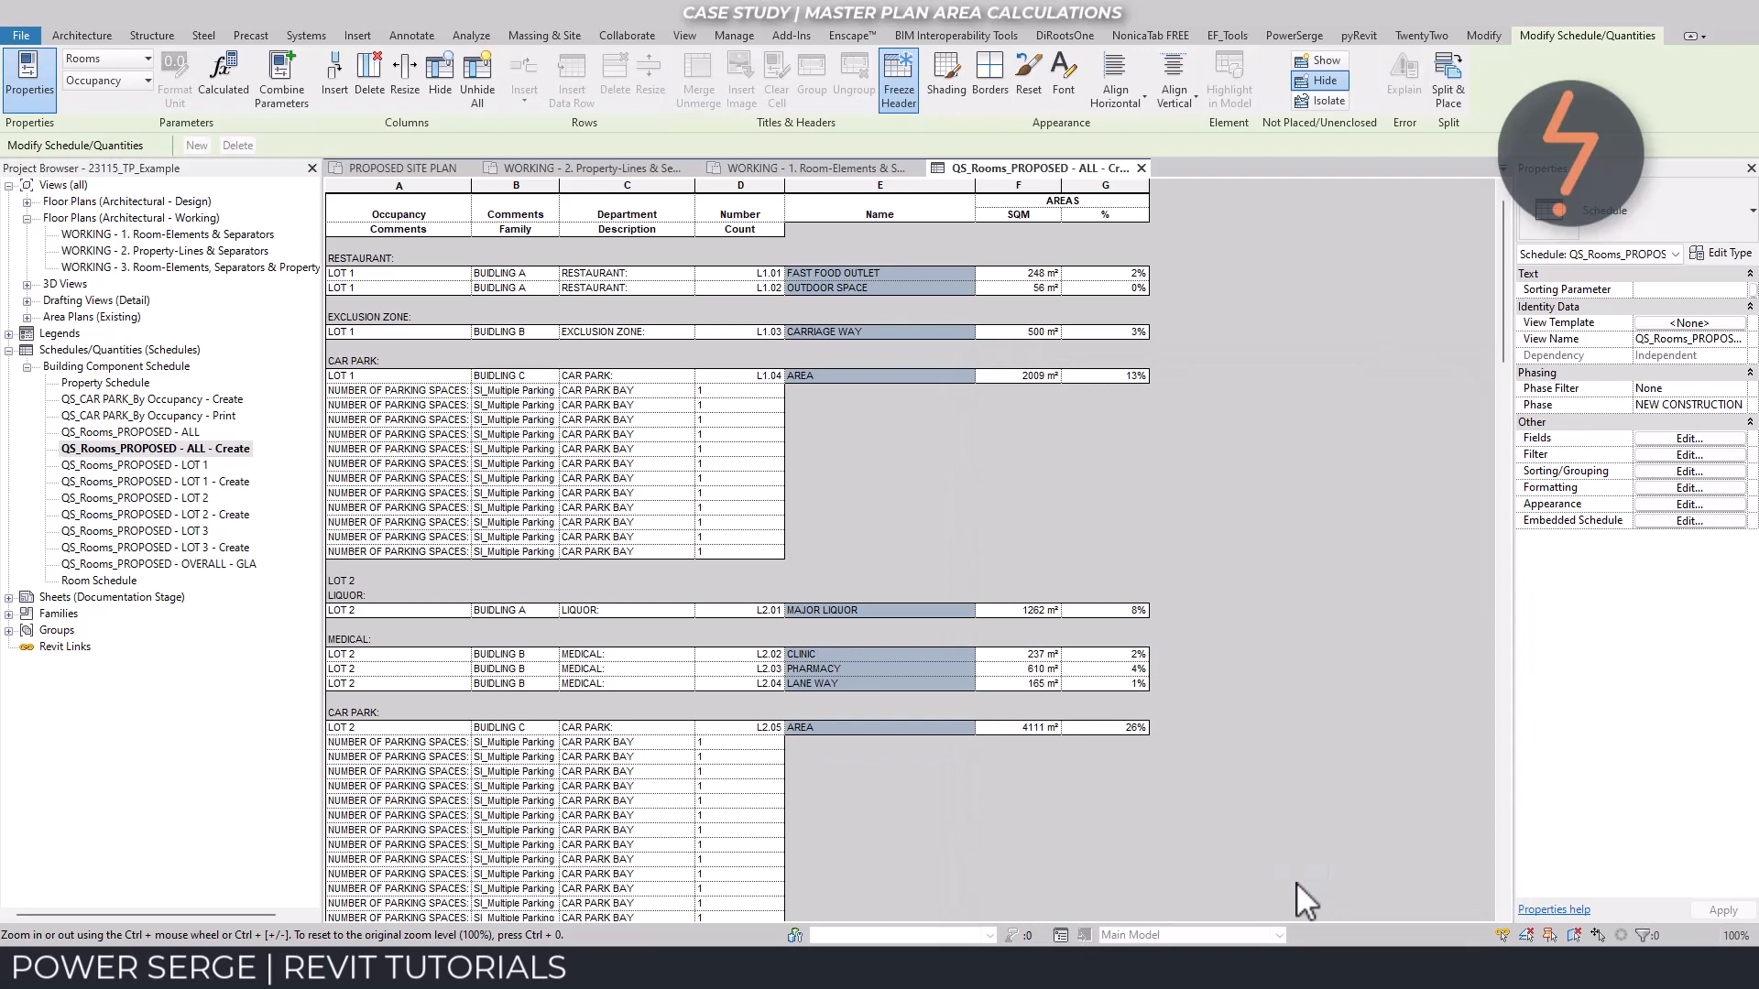
Turn off Itemize every instance in the embedded parking schedule's sorting and grouping settings
left_click(1662, 524)
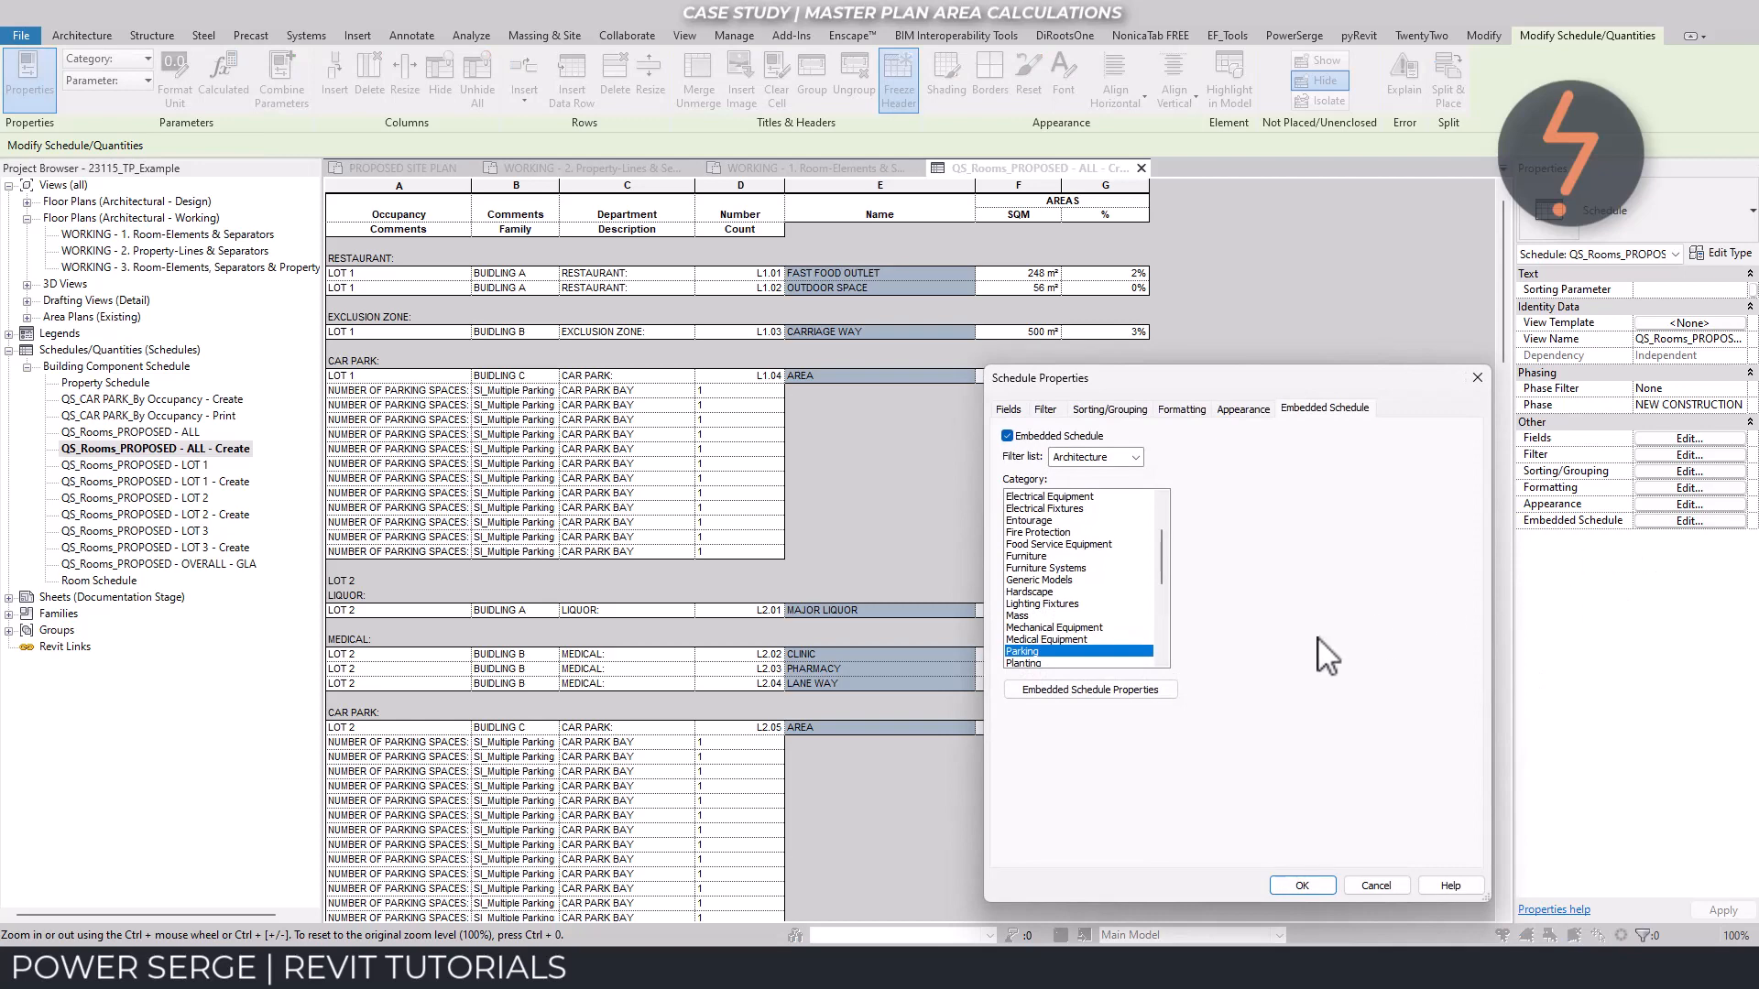
left_click(1162, 694)
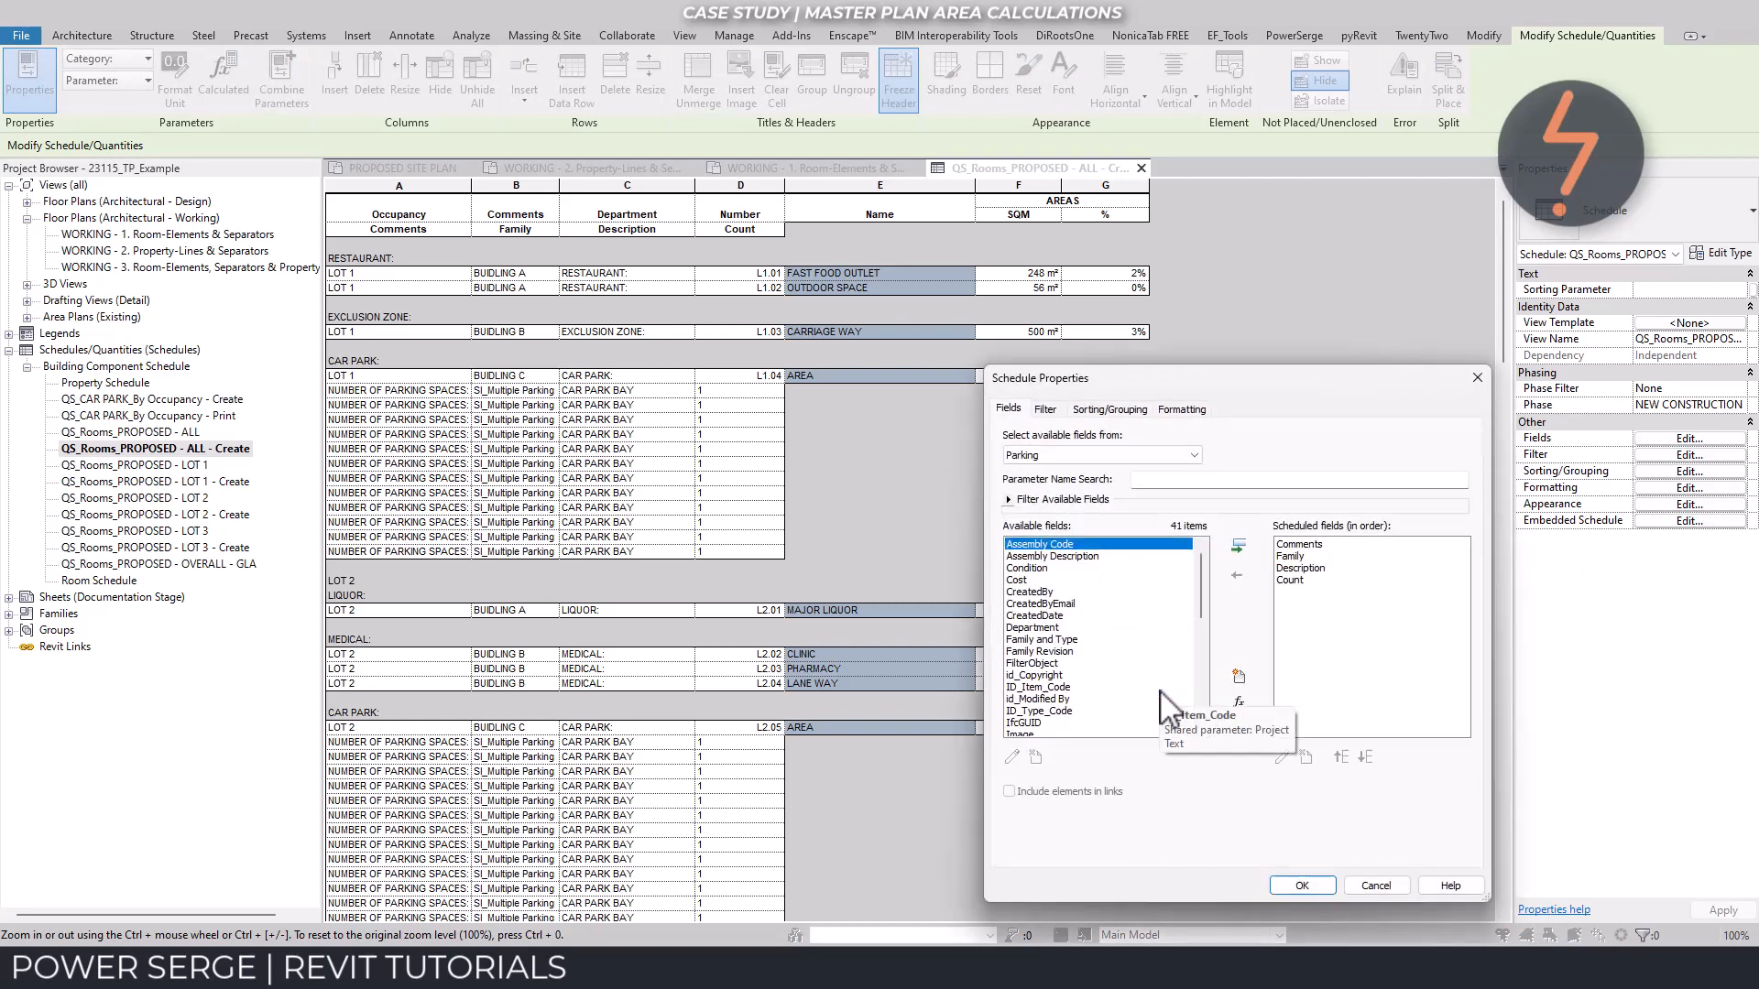
left_click(1110, 410)
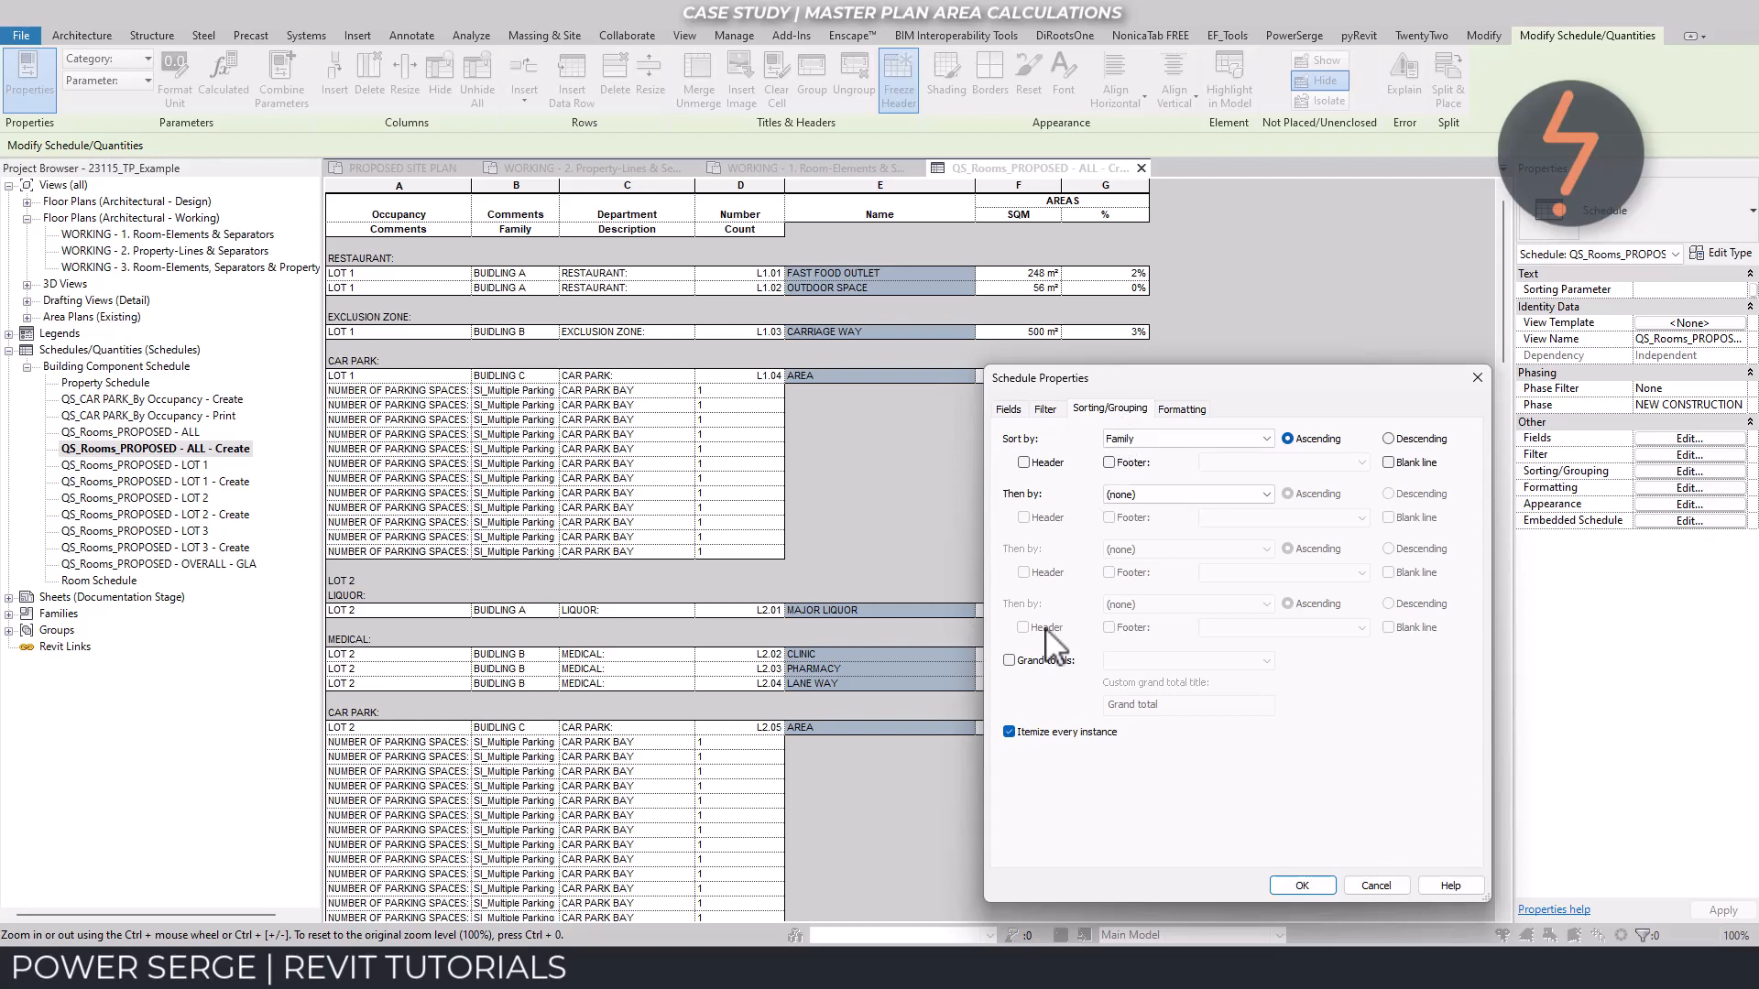
left_click(1010, 732)
Set the embedded schedule's Count field to Calculate totals and apply the changes to the room schedule
left_click(1173, 412)
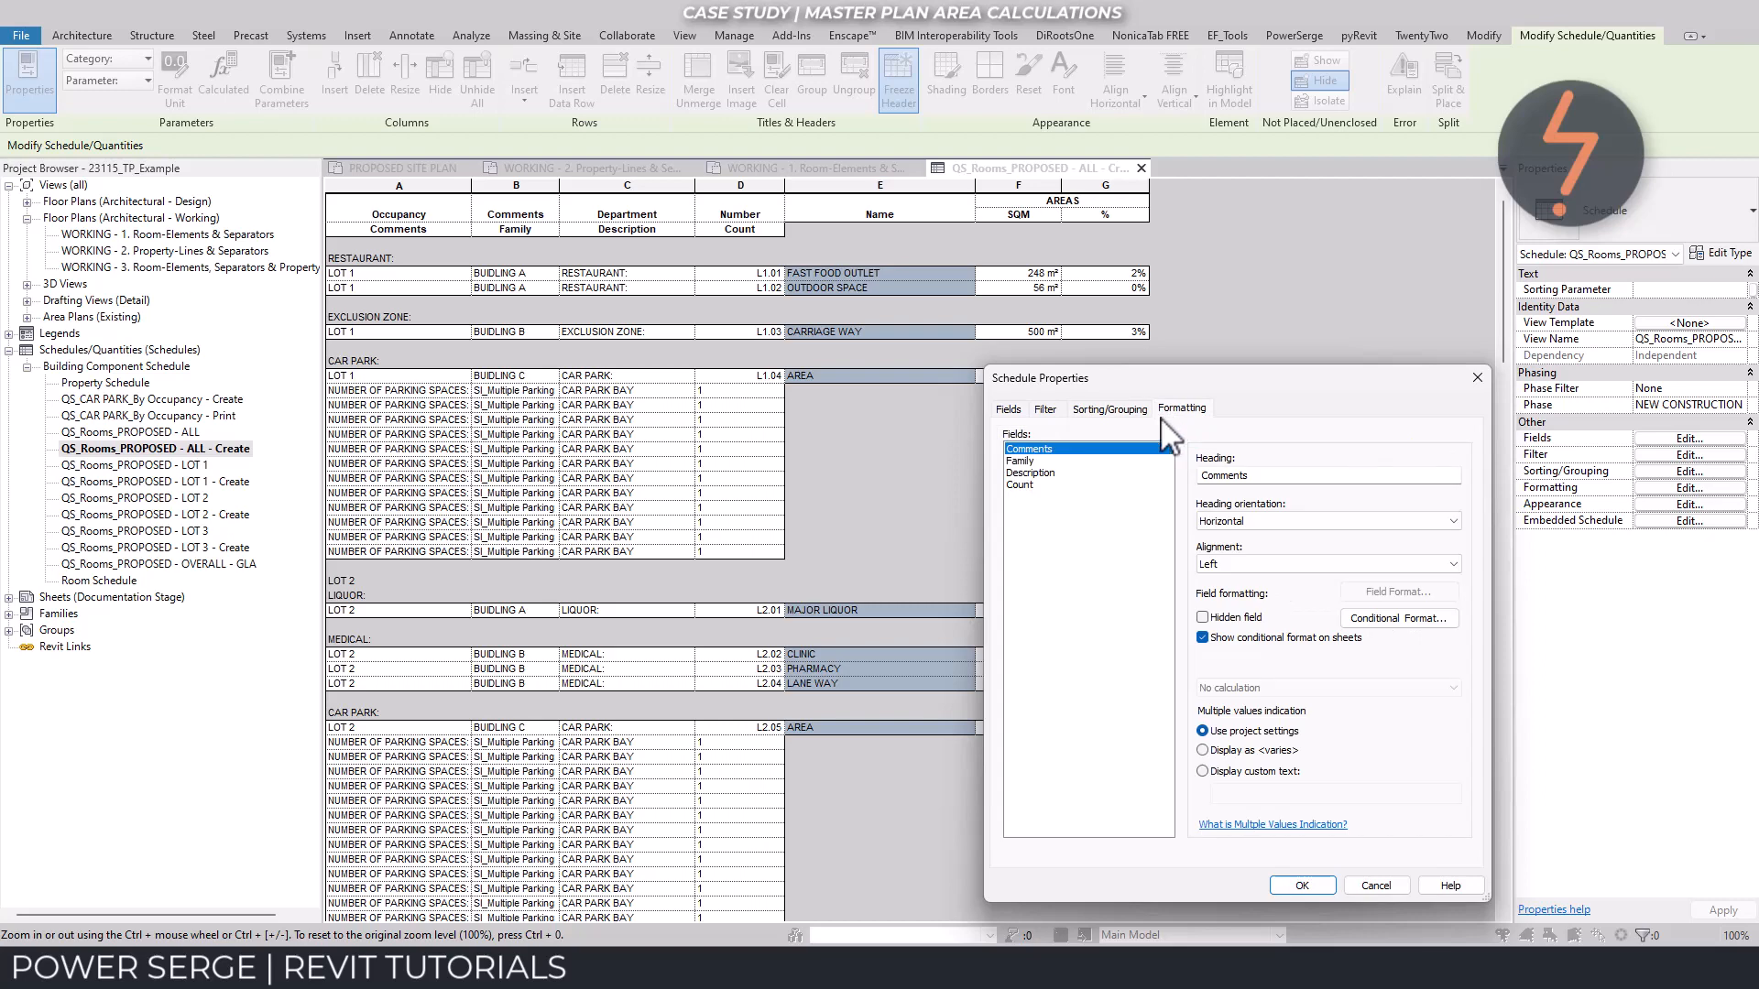
left_click(1051, 485)
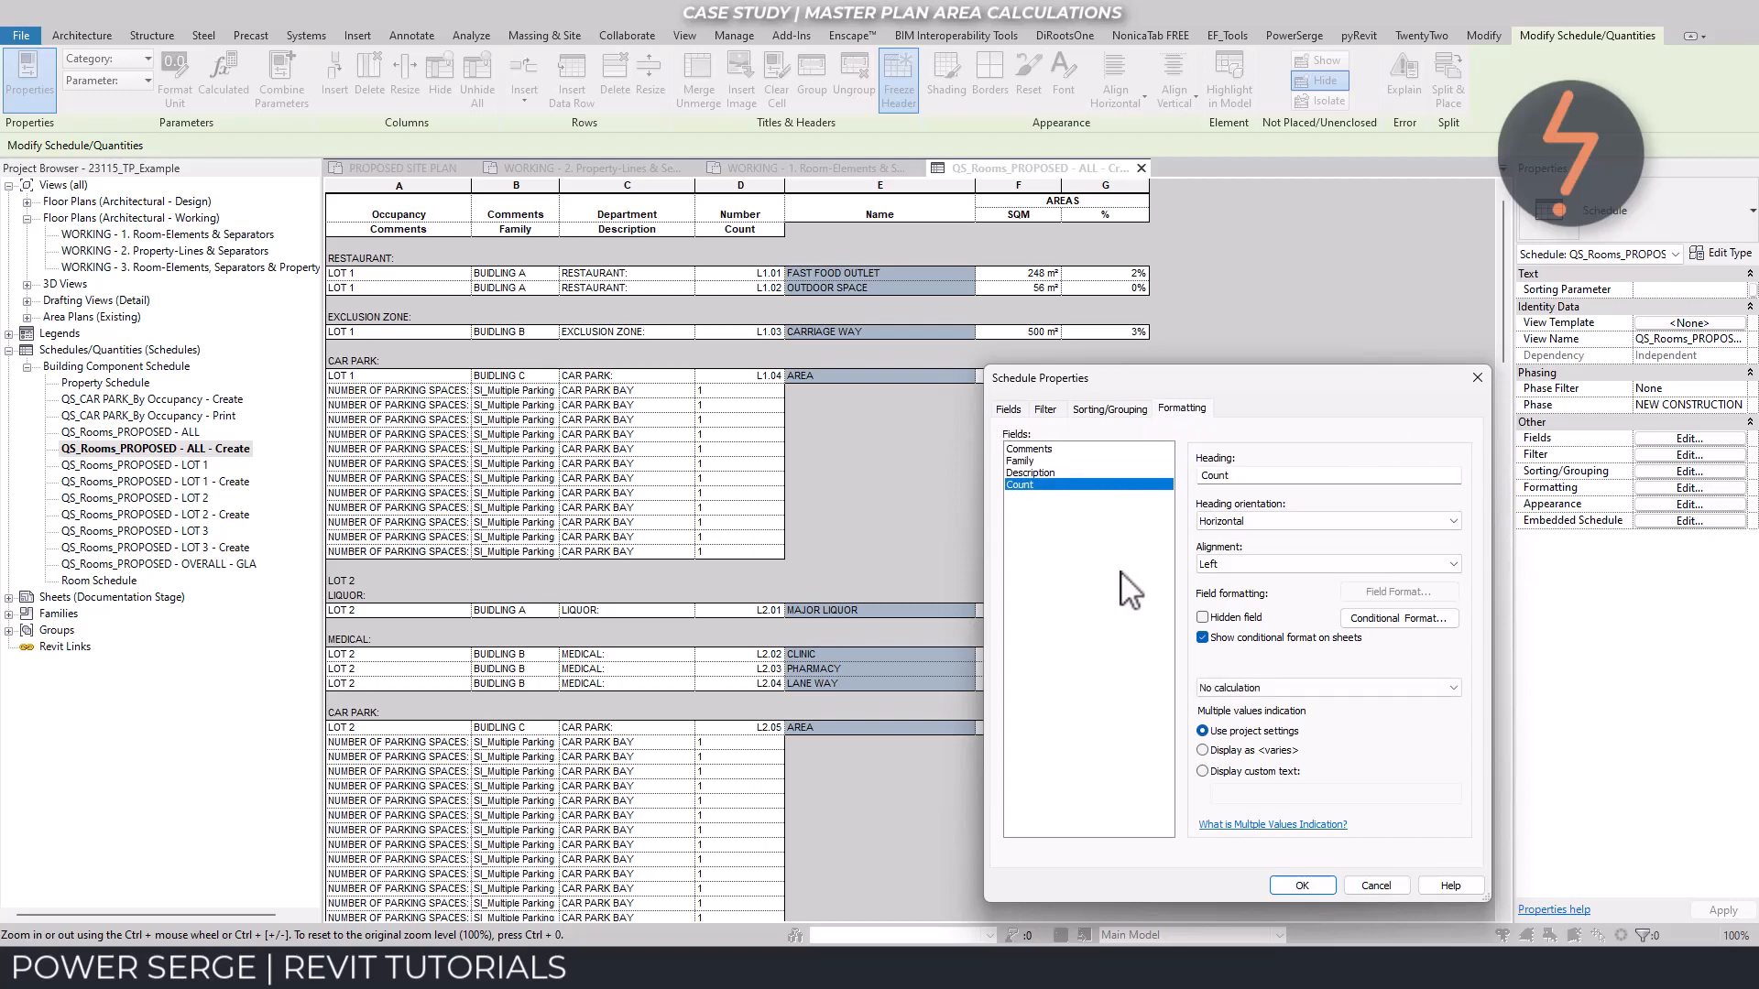
left_click(1218, 688)
left_click(1239, 707)
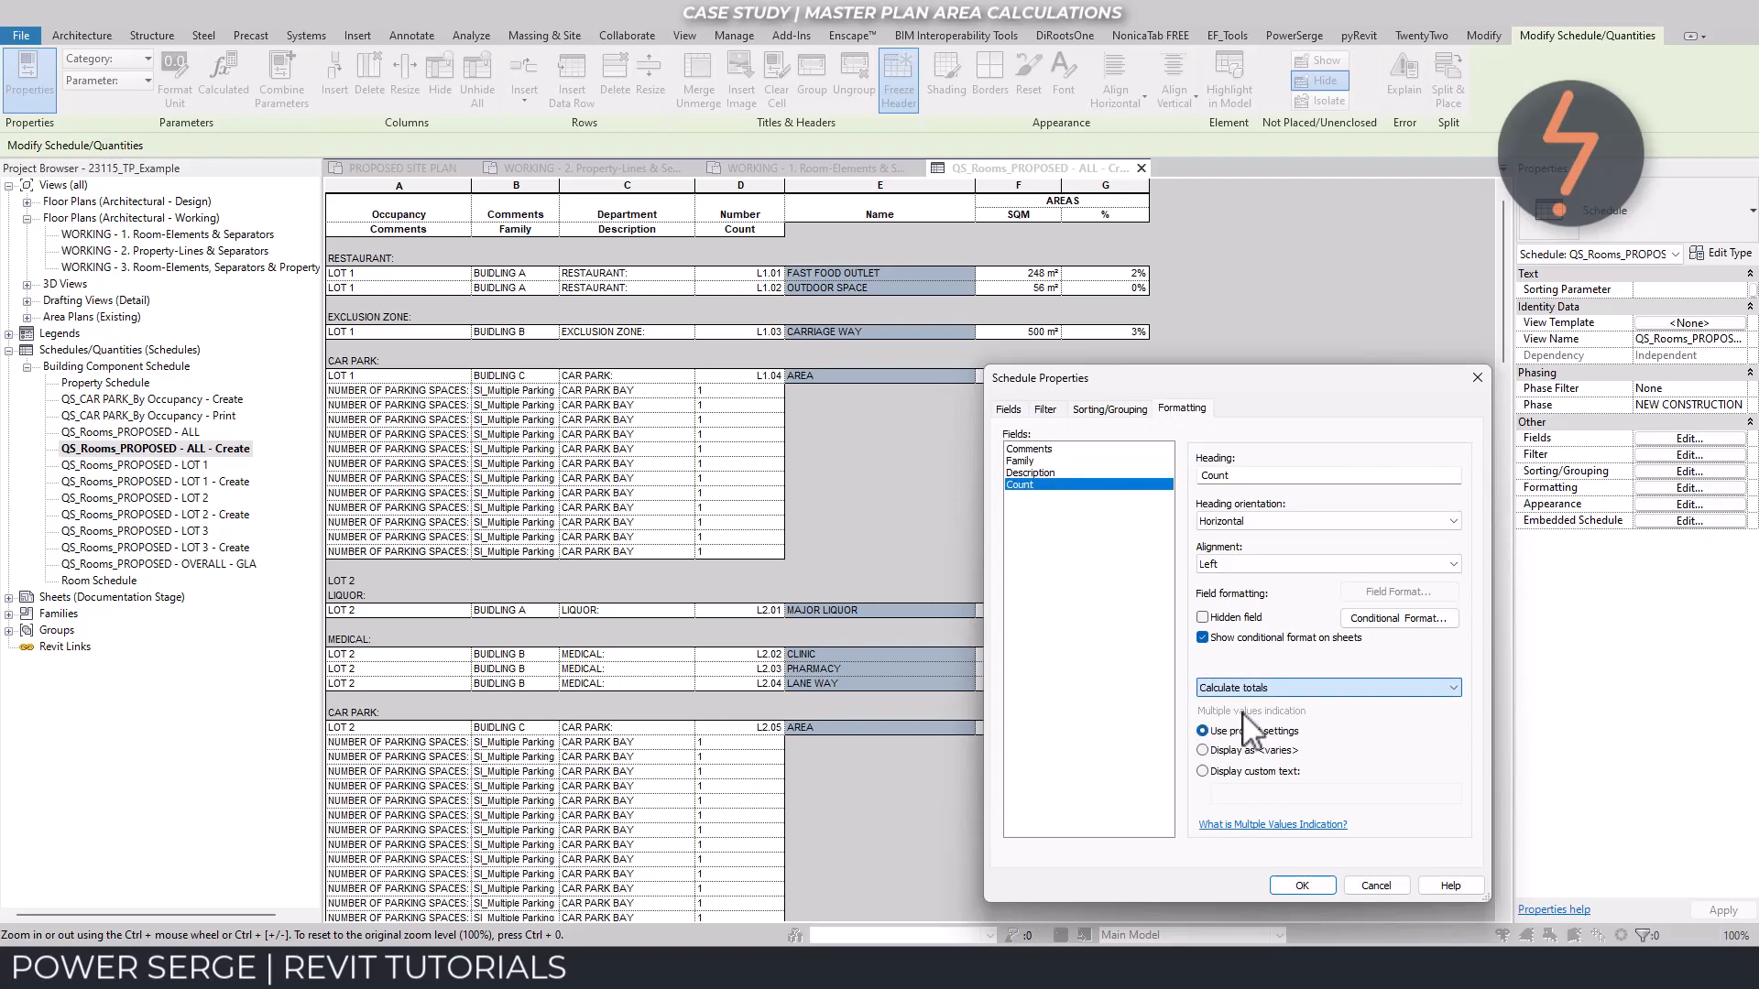
left_click(1306, 880)
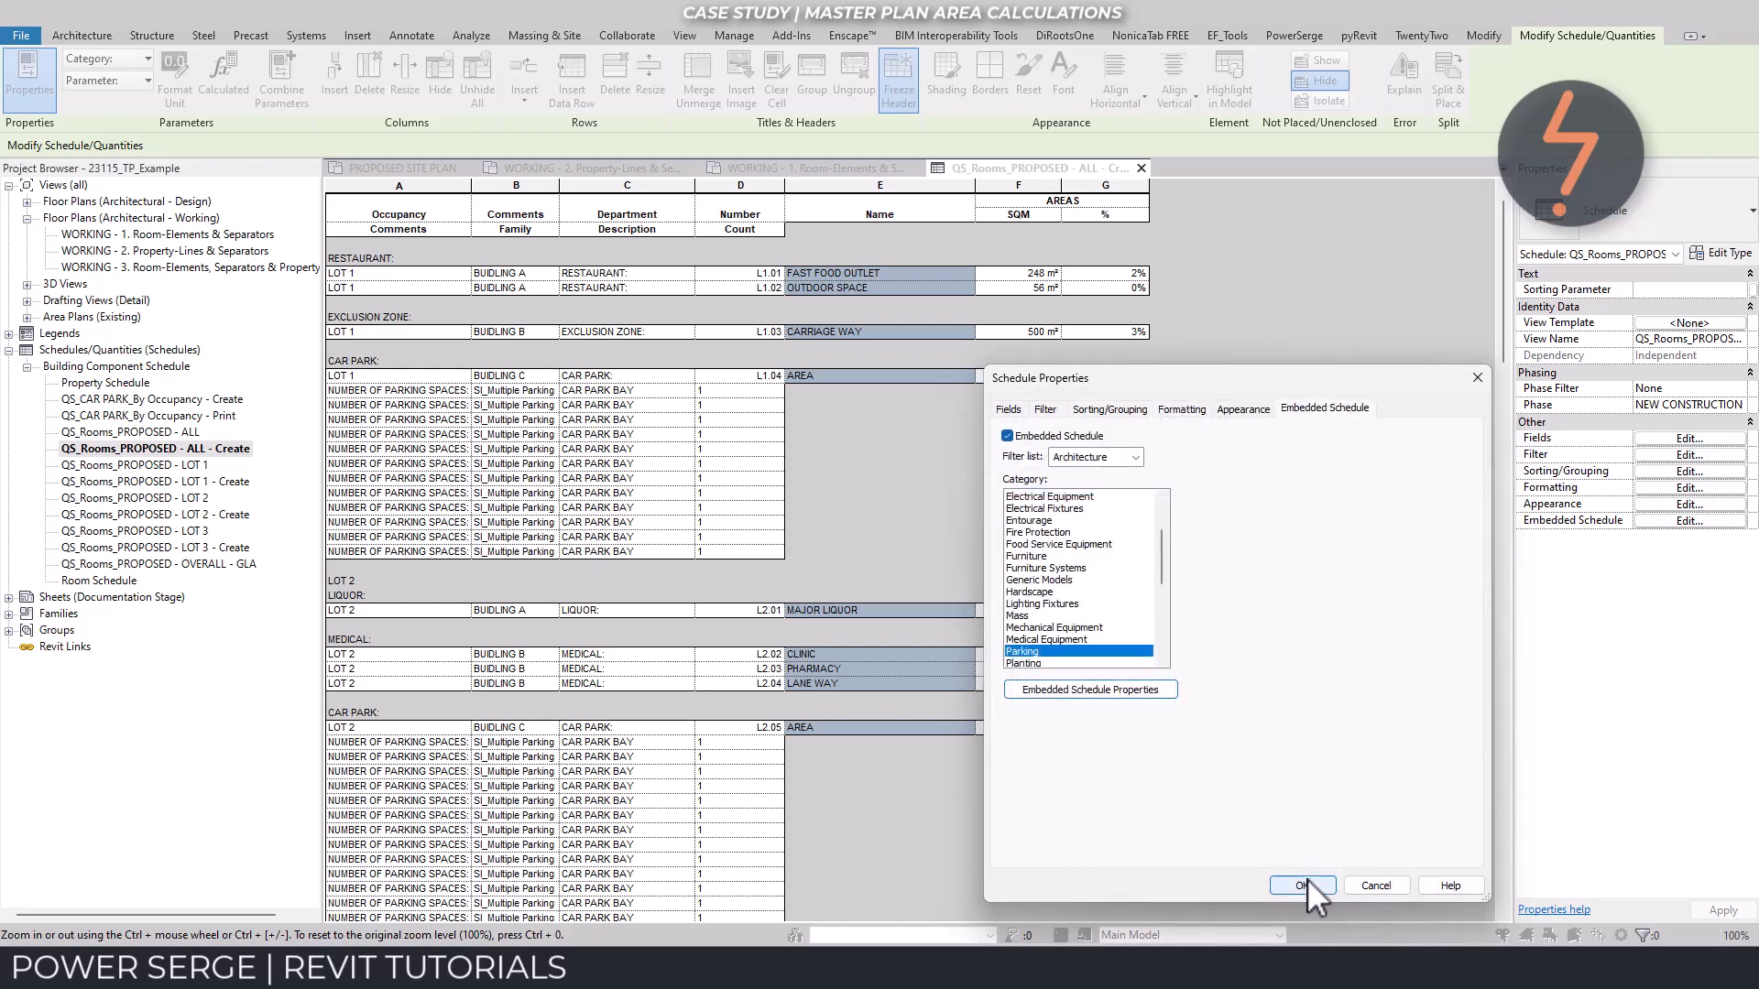
left_click(1307, 881)
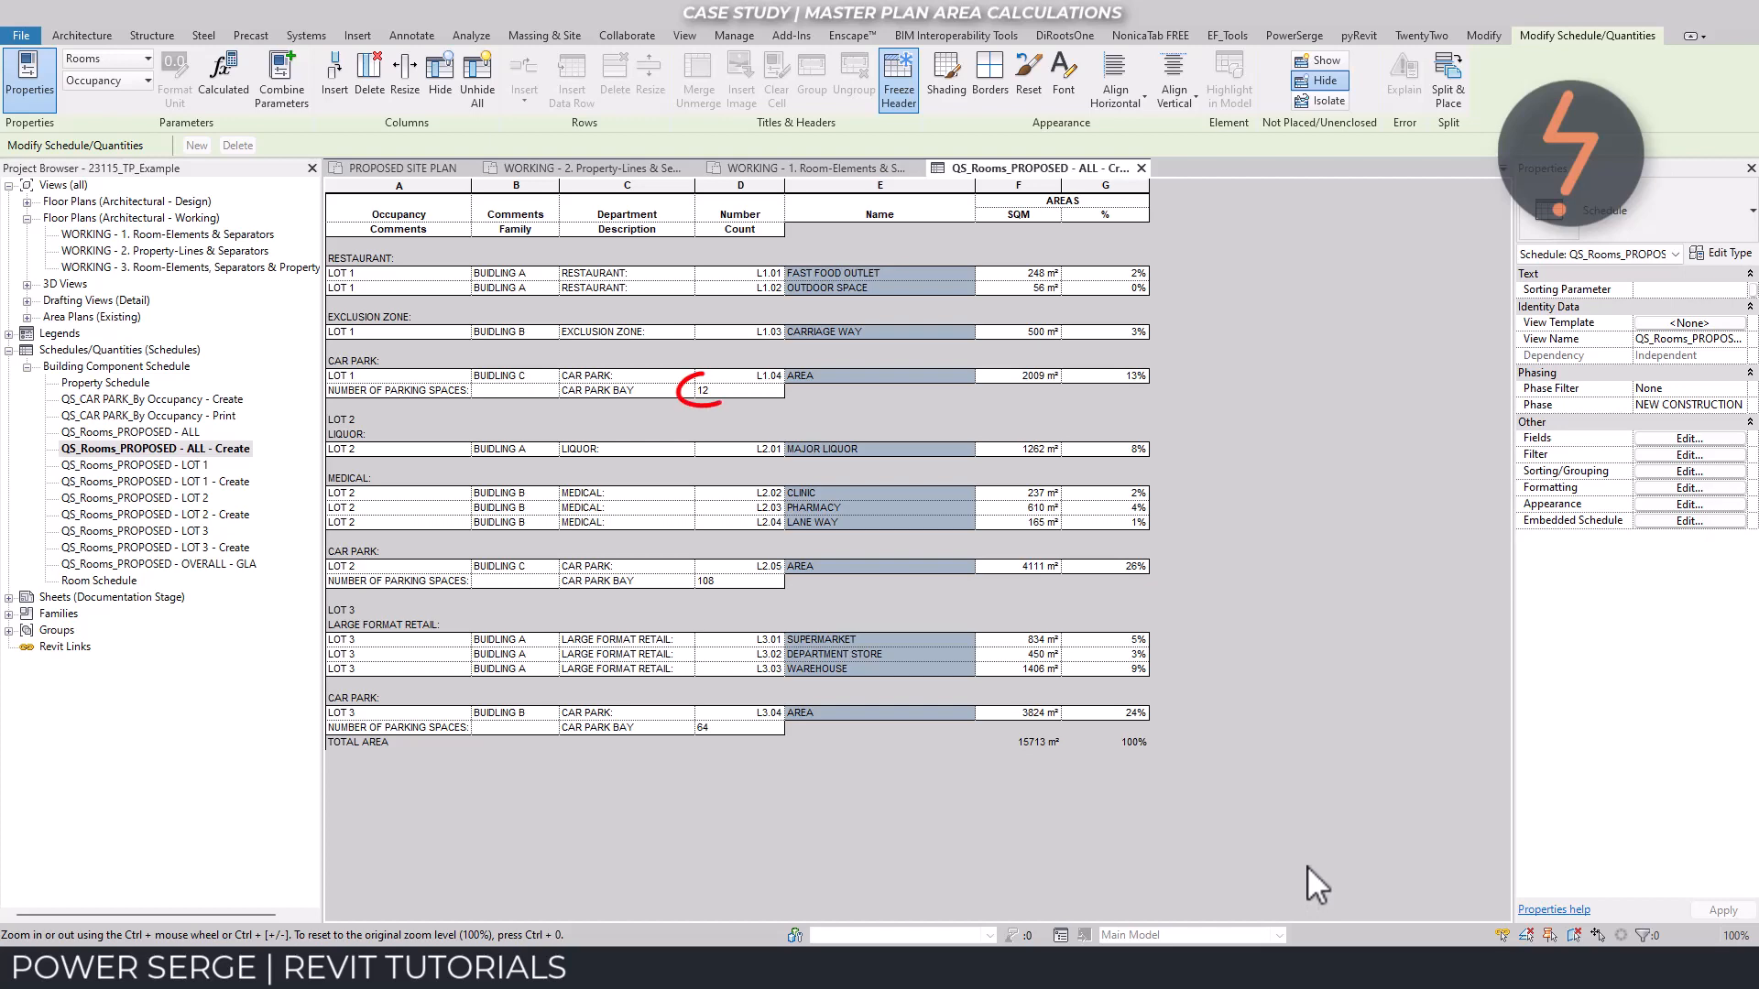
Add Comments as the second sorting level of the embedded parking schedule and enable its header
left_click(1646, 521)
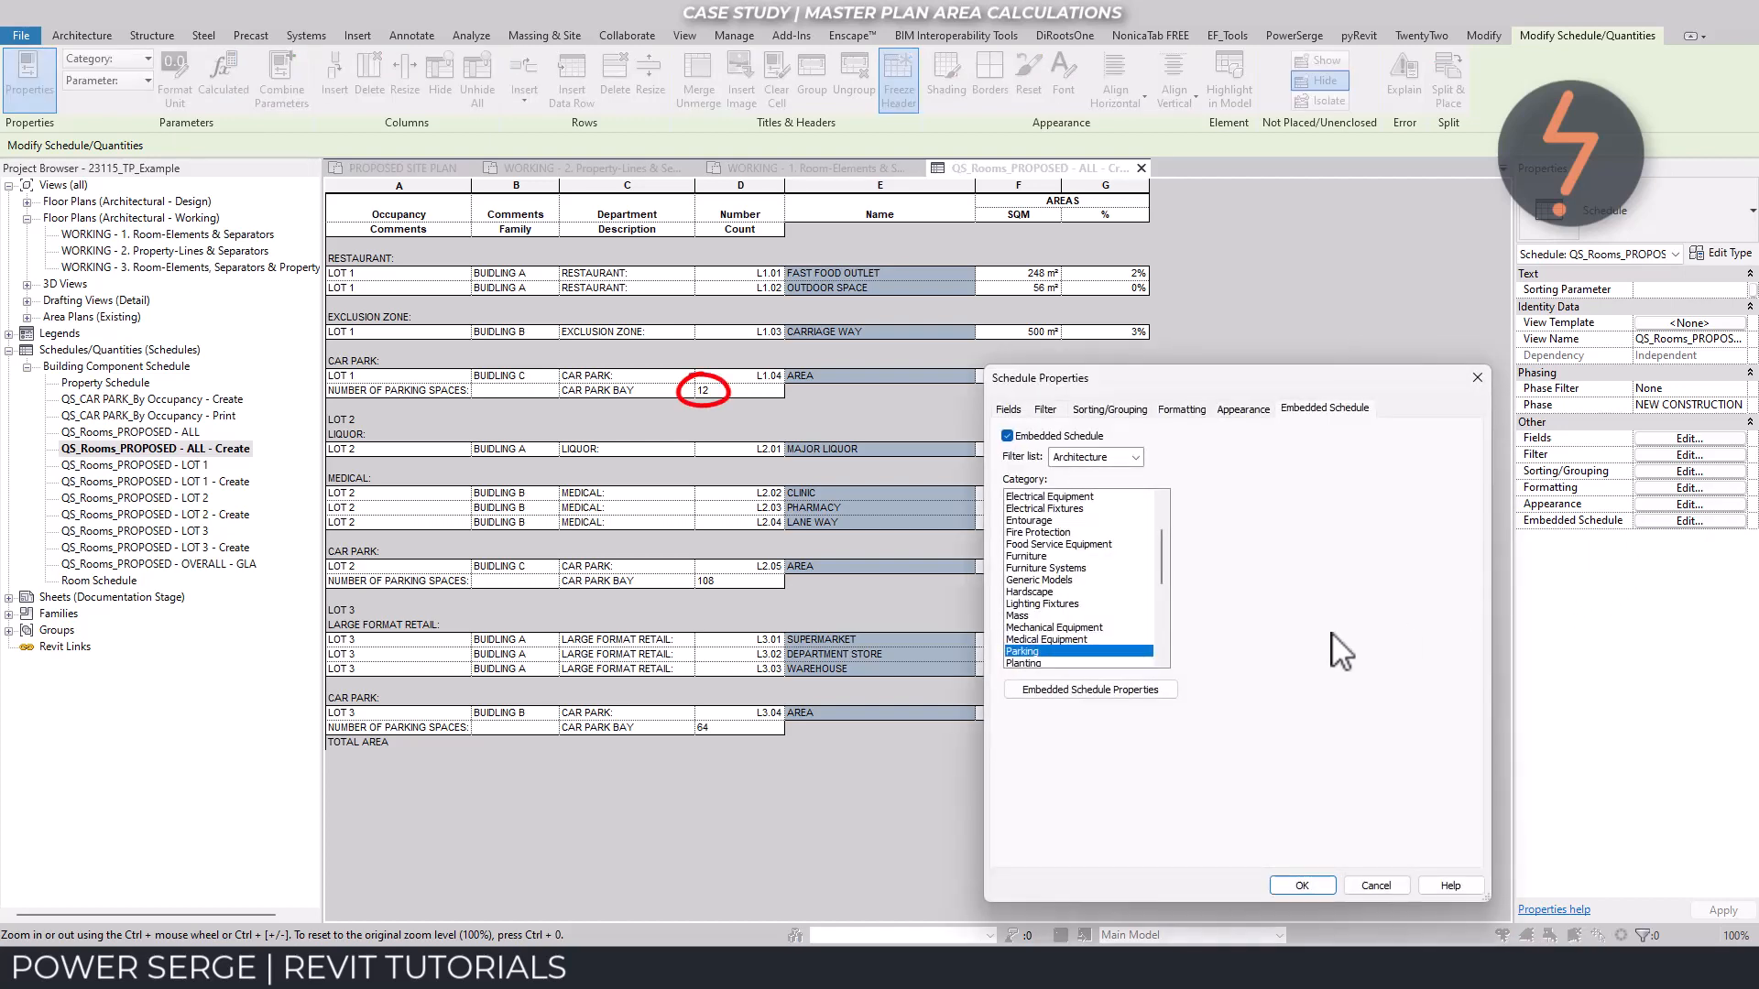
left_click(1165, 693)
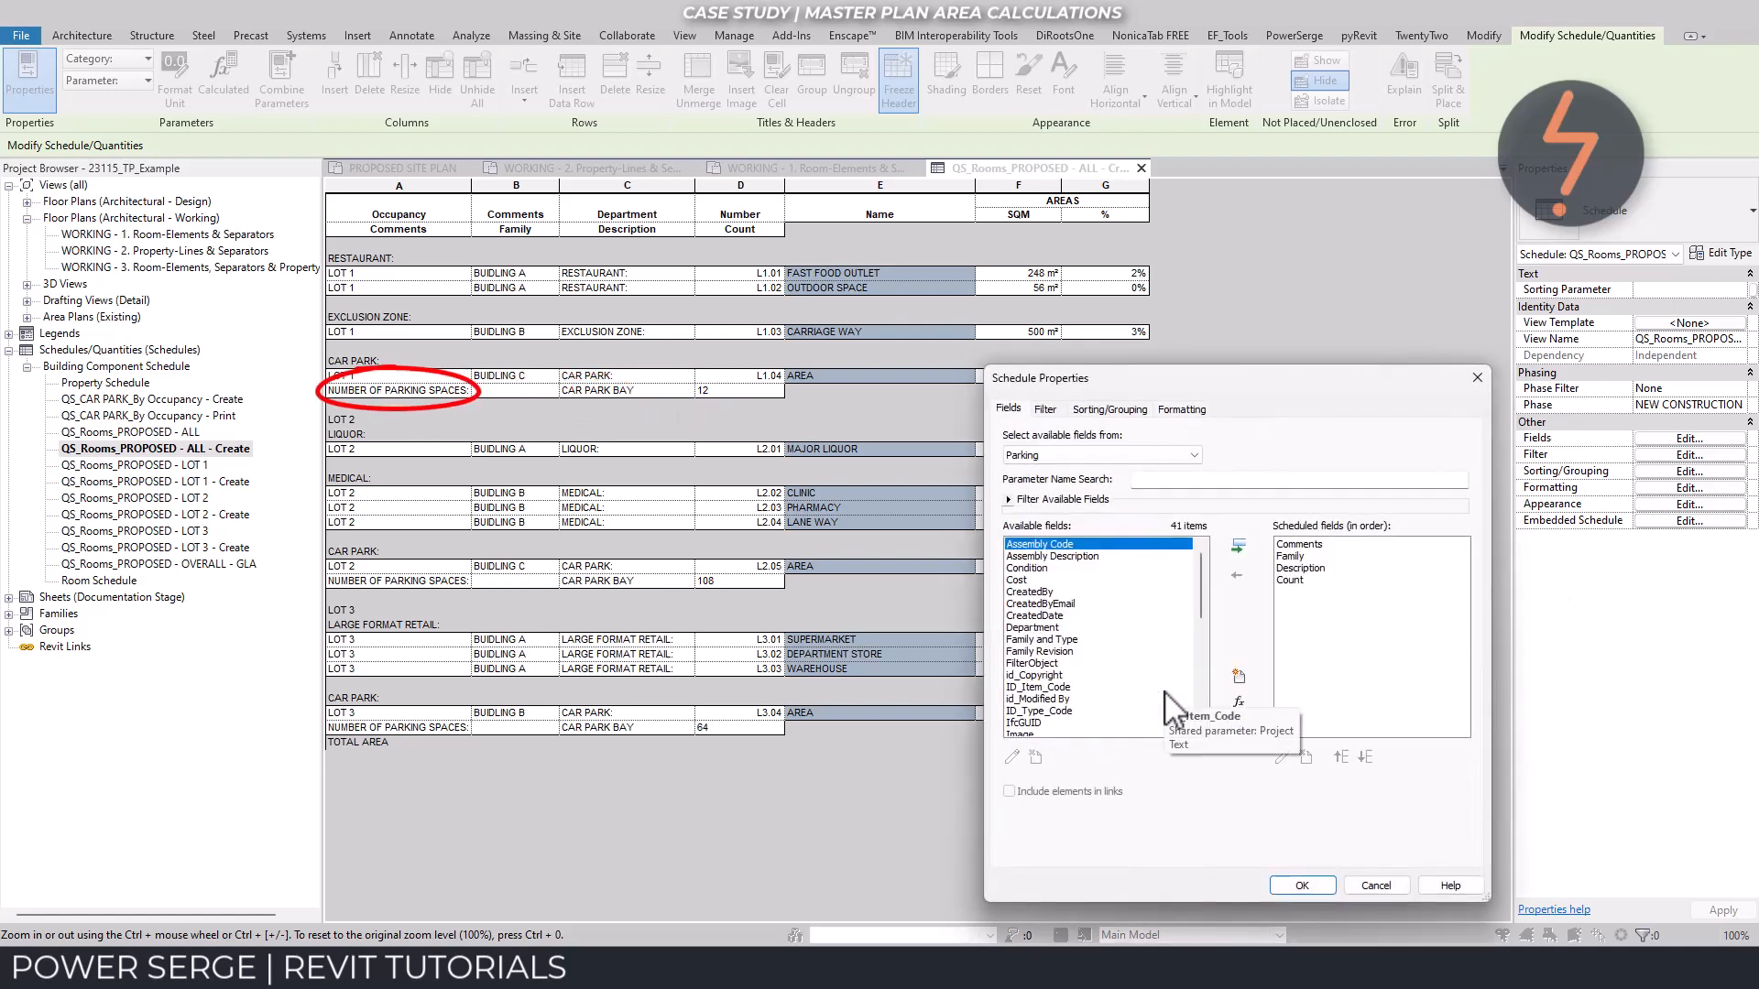
left_click(1104, 412)
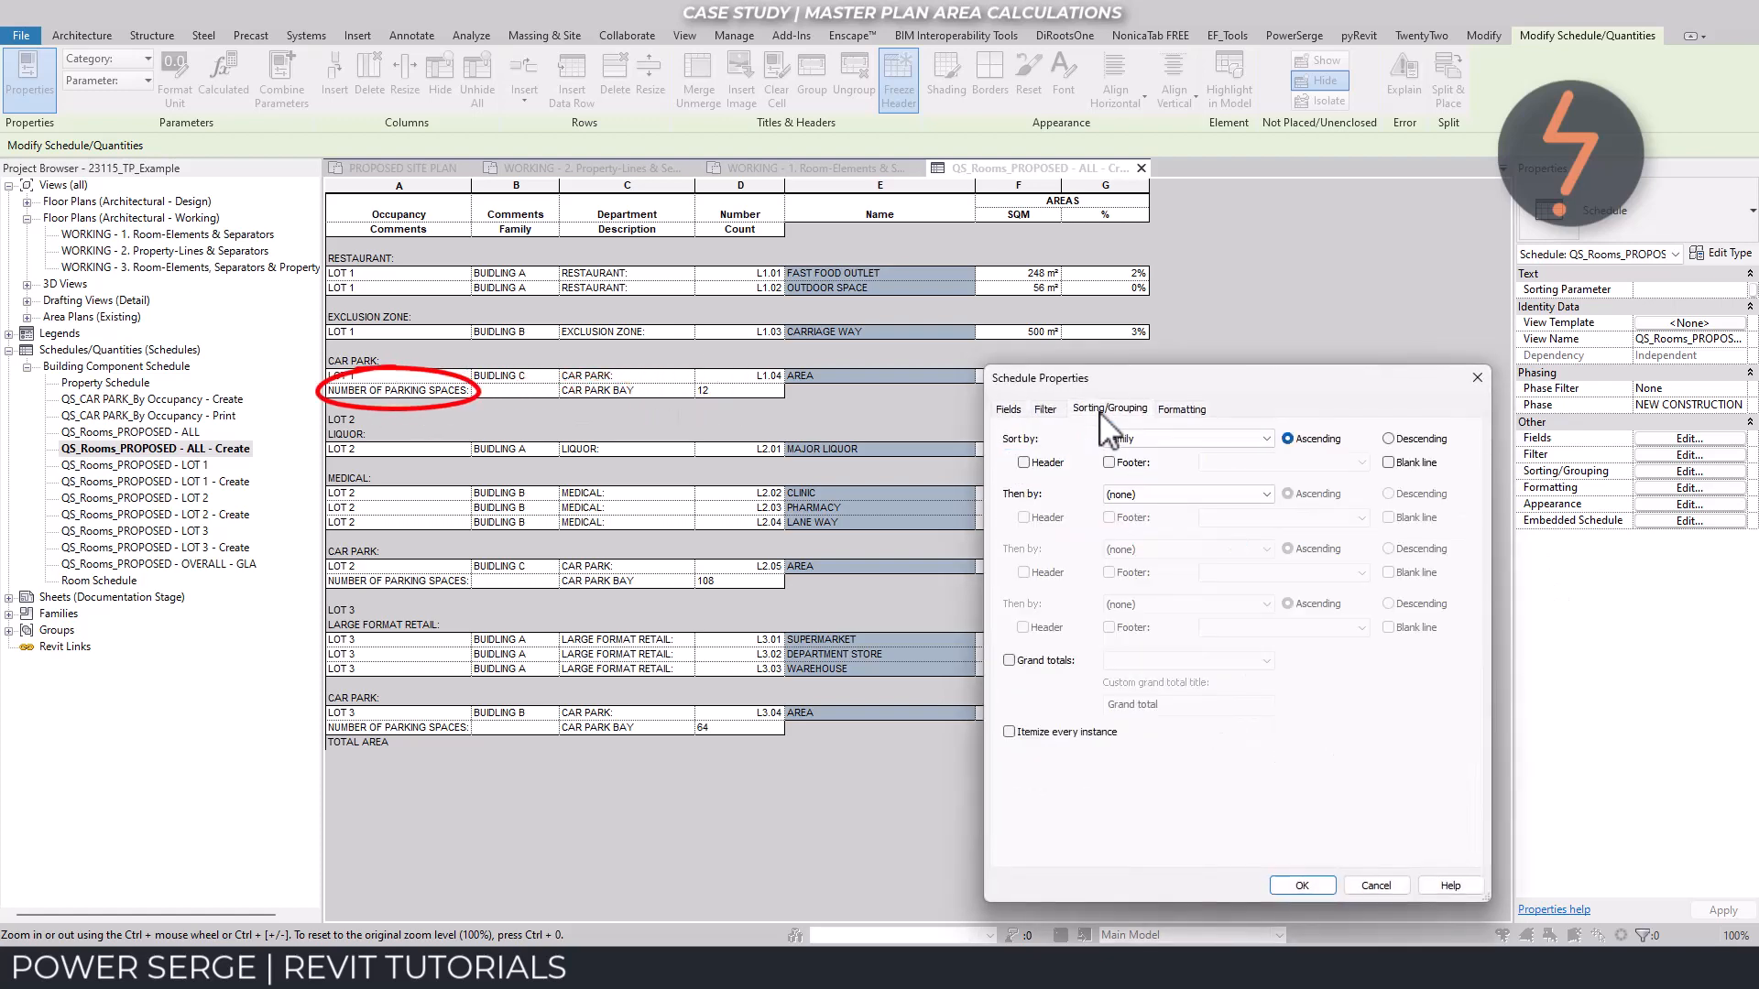
left_click(1145, 494)
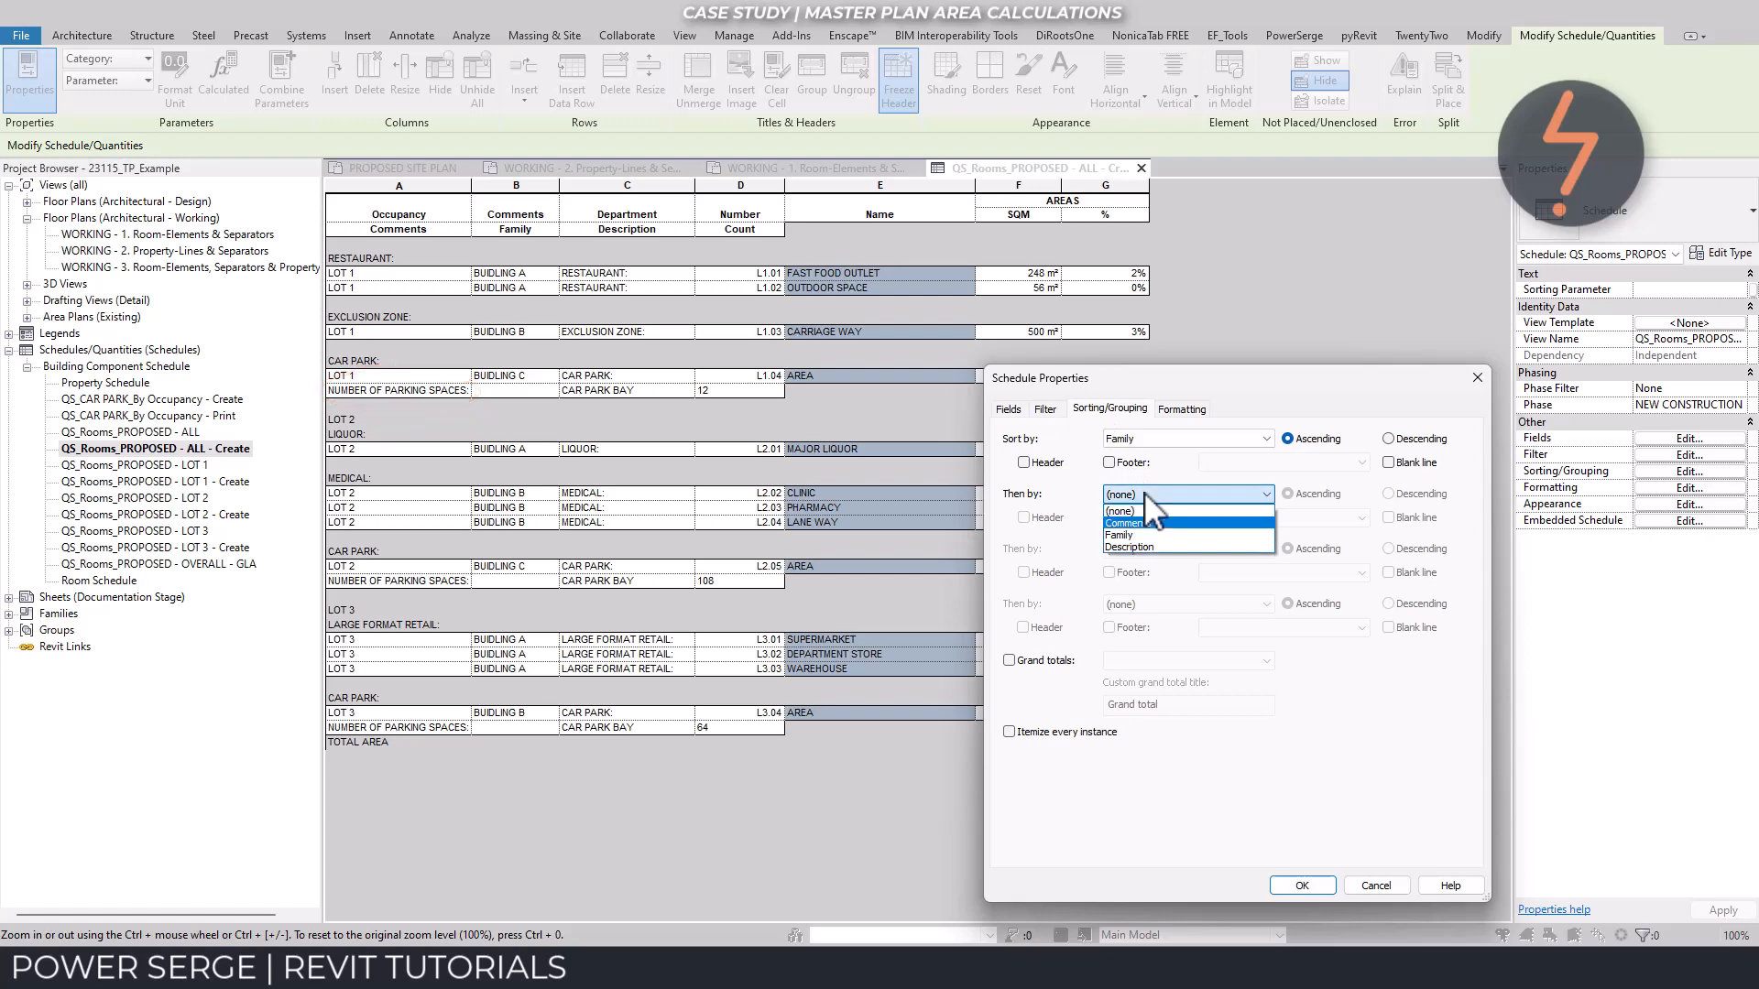
left_click(1153, 523)
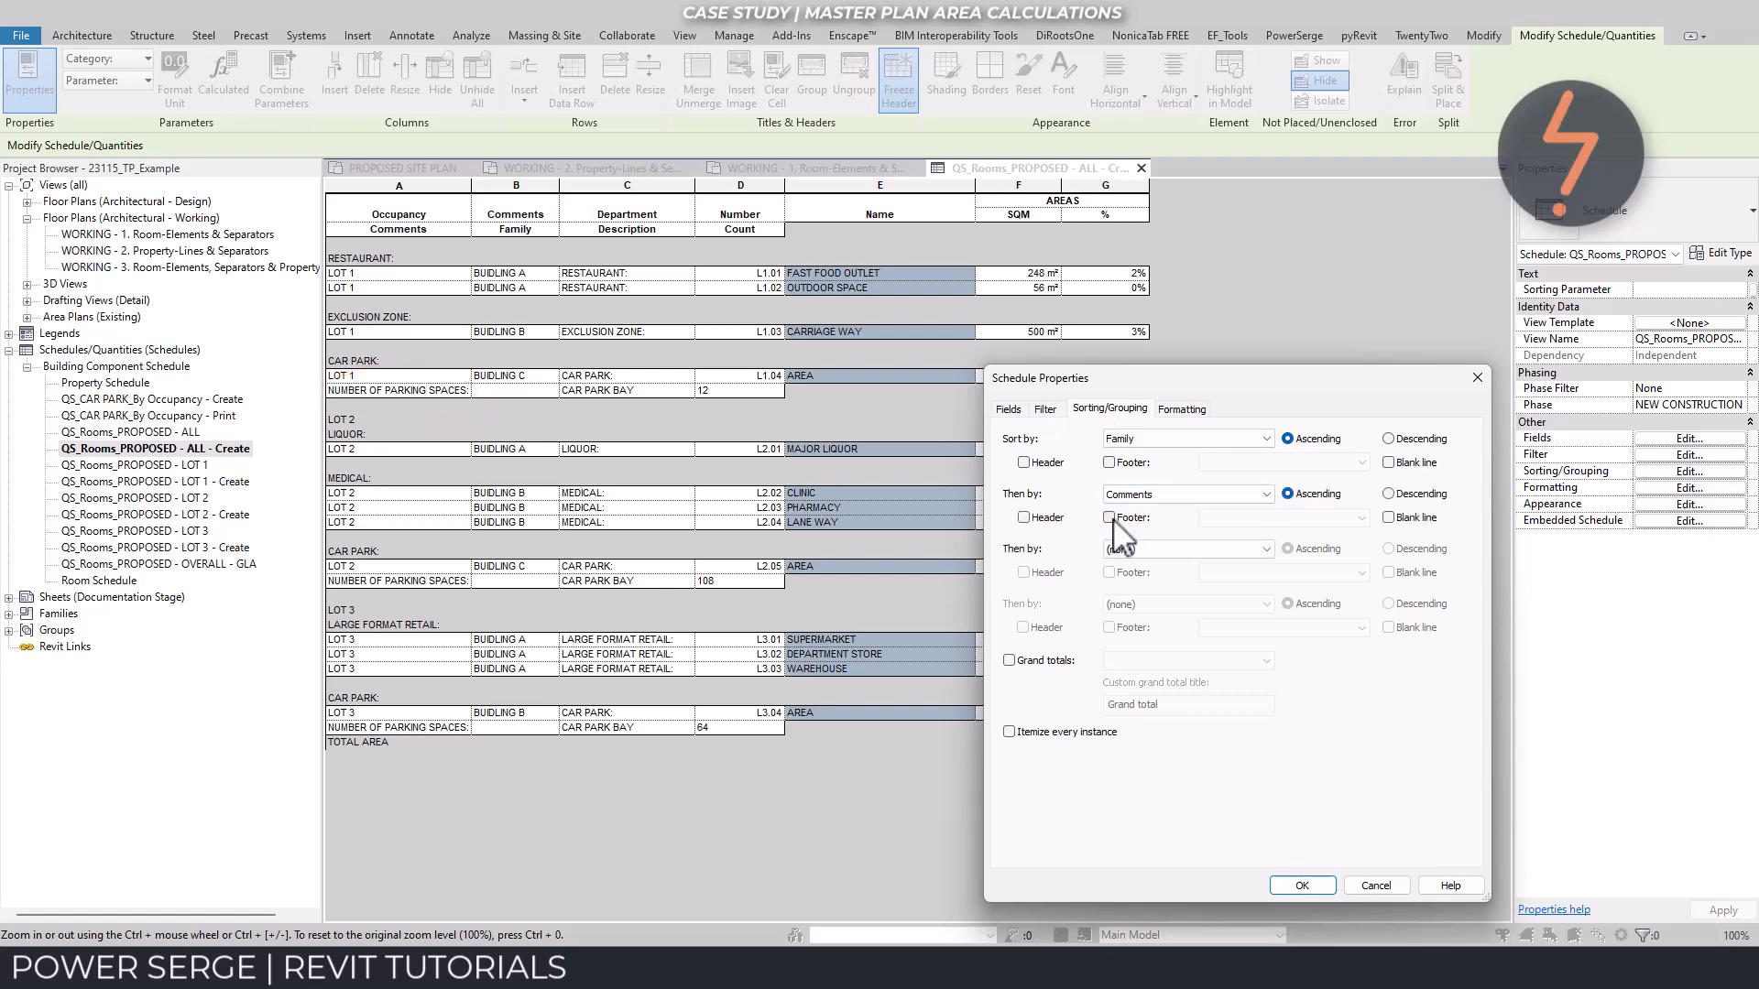
left_click(1058, 518)
Hide the Comments, Family and Description fields in the embedded parking schedule and accept its properties
left_click(1180, 410)
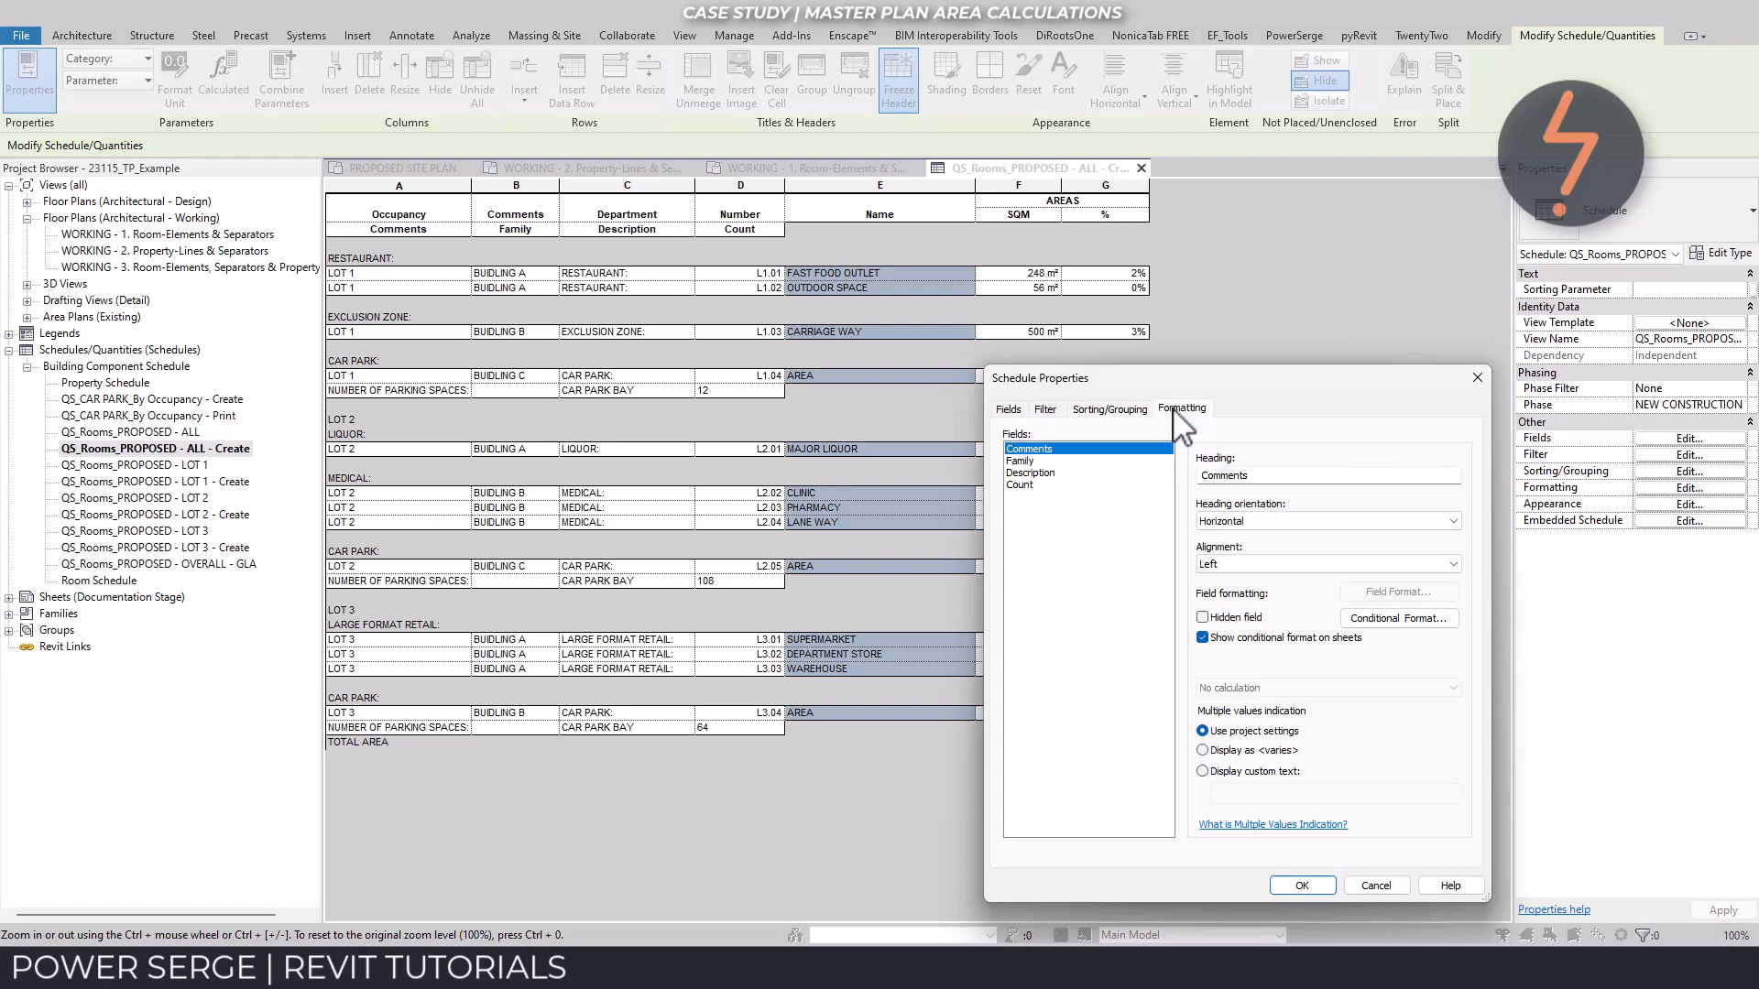
left_click(1203, 617)
left_click(1026, 461)
left_click(1202, 618)
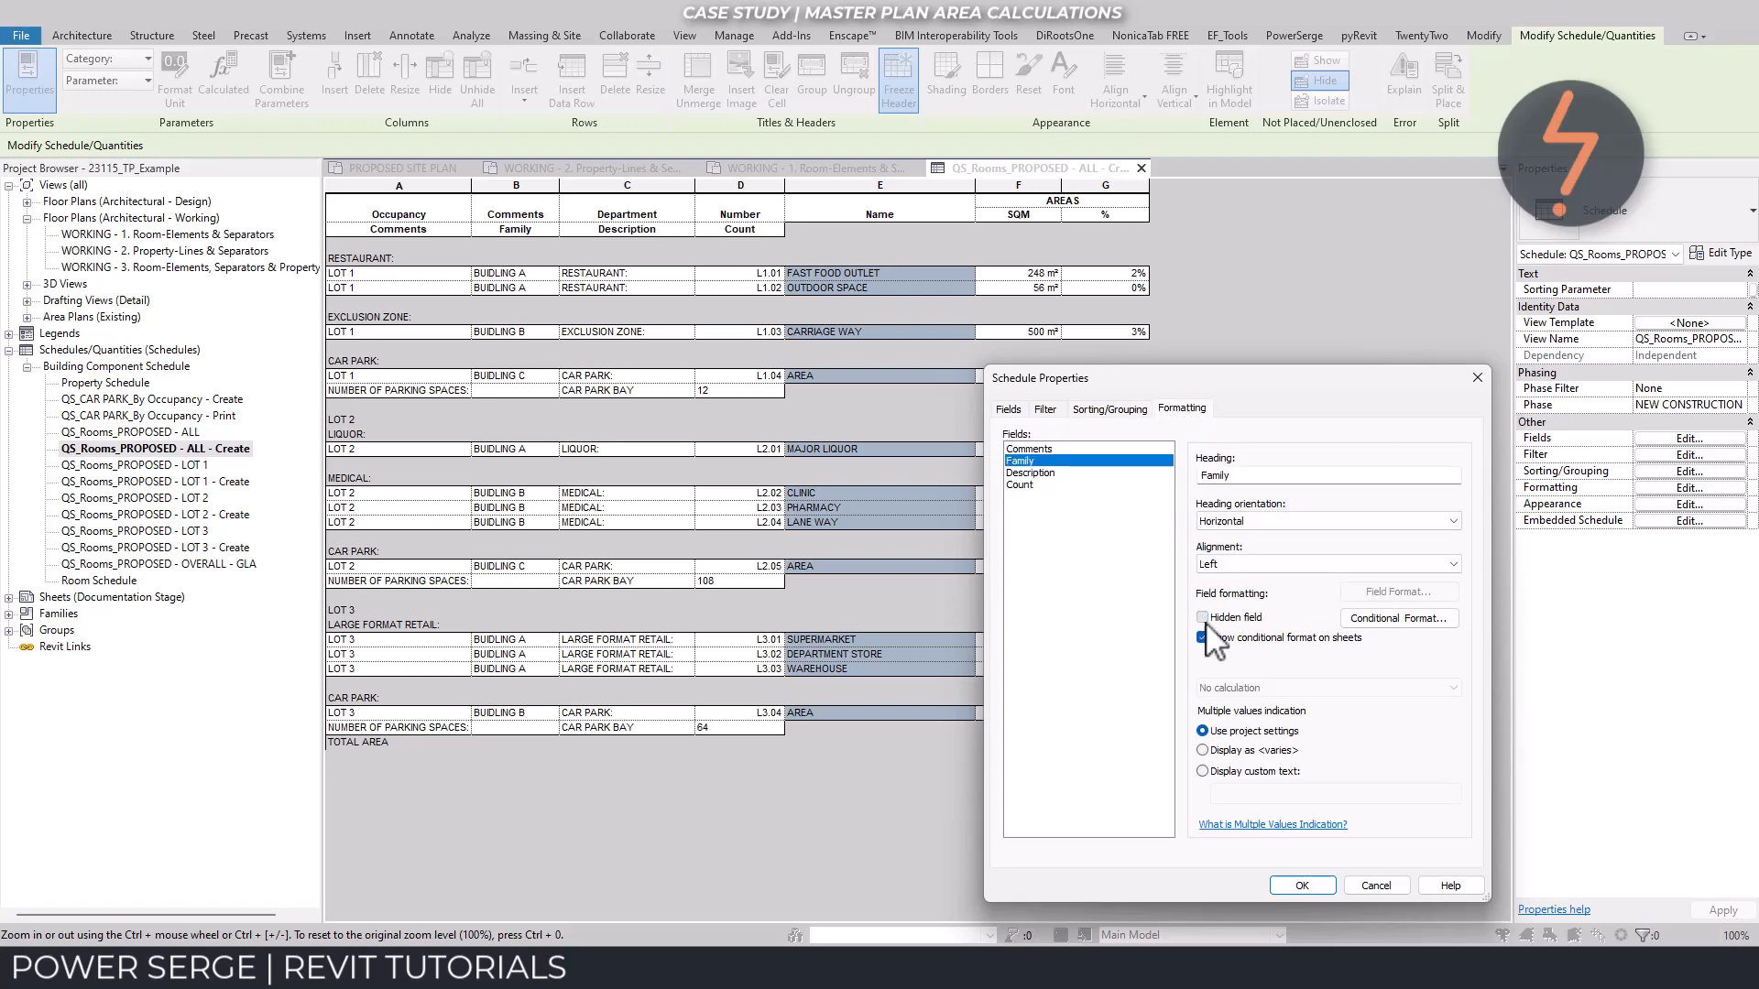
left_click(1040, 473)
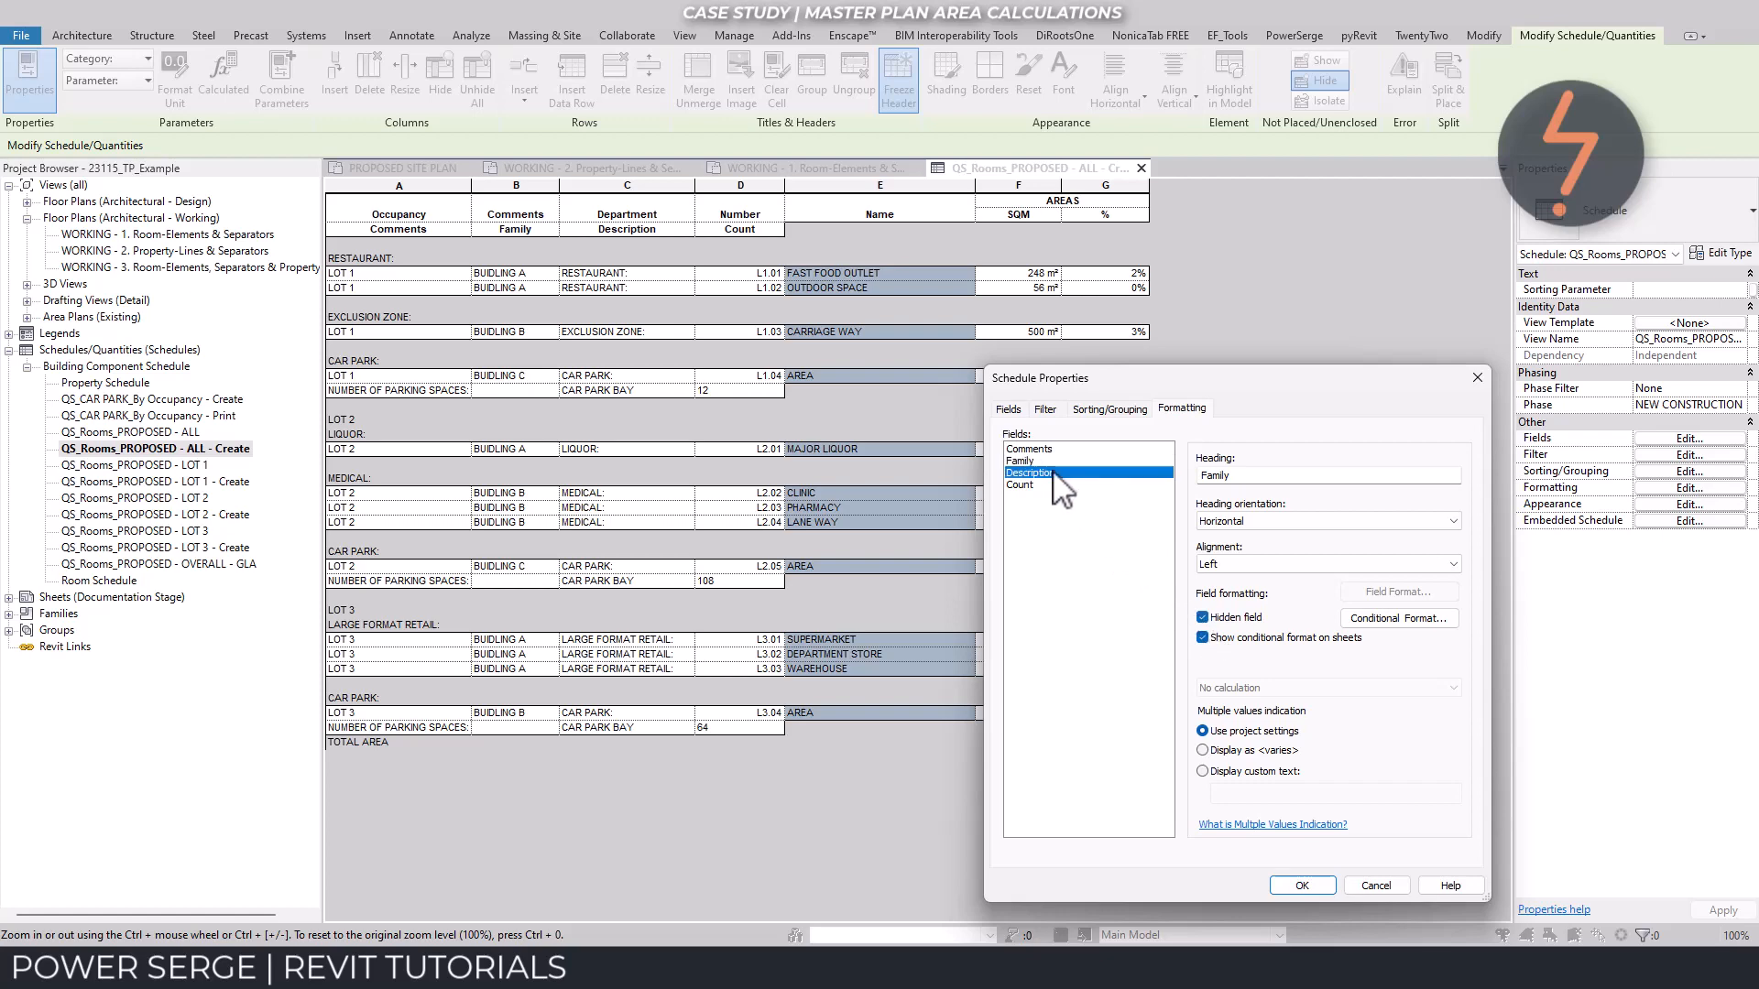
left_click(1202, 618)
left_click(1297, 887)
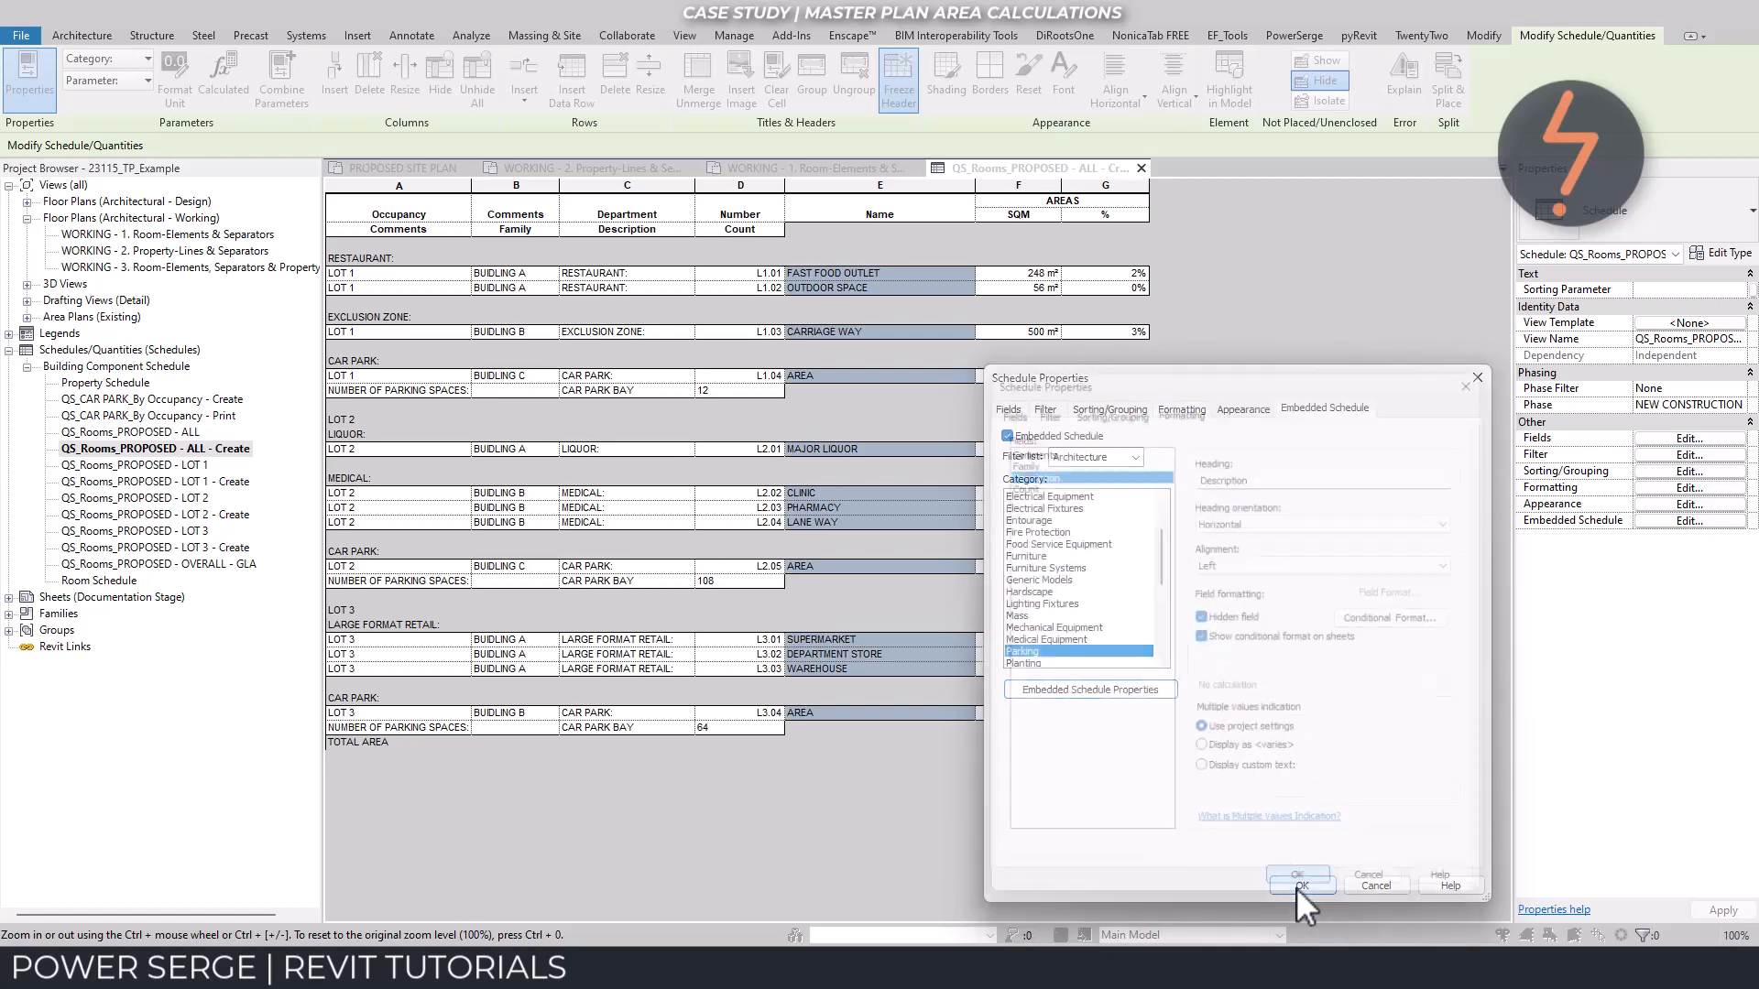
Apply the embedded parking schedule changes to the QS_Rooms_PROPOSED - ALL - Create room schedule
left_click(1294, 879)
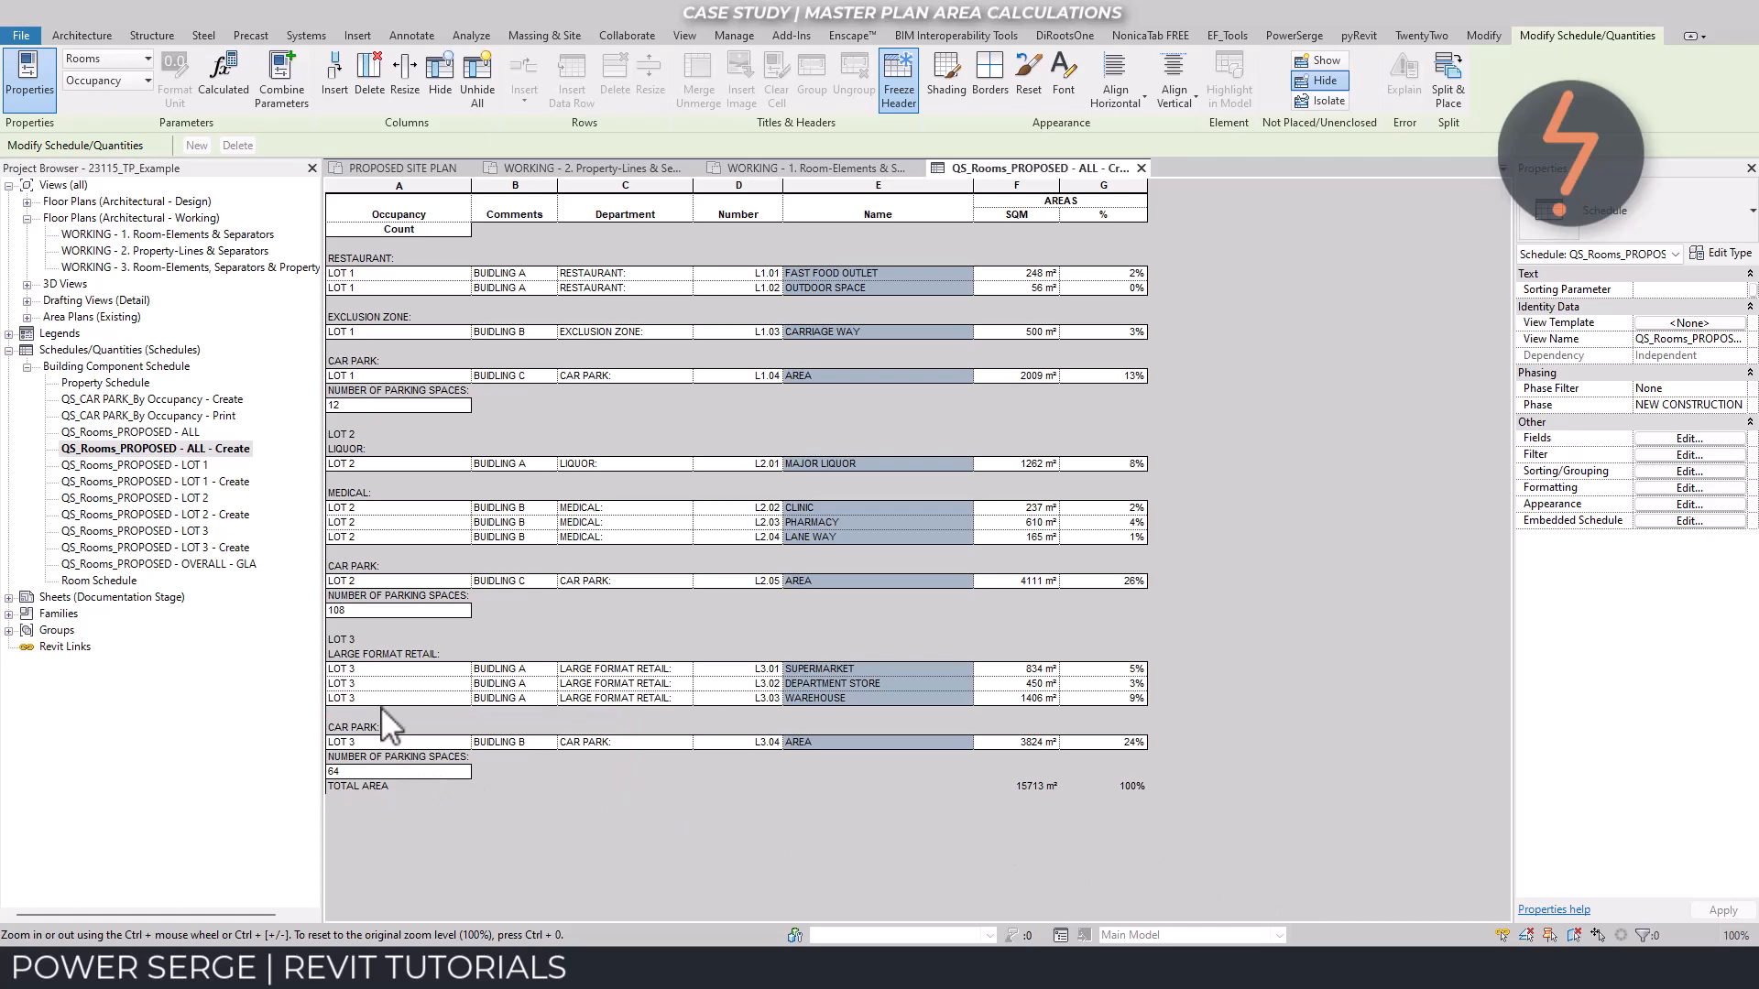
Filter the QS_CAR PARK_By Occupancy - Print schedule so that Family equals SI_Multiple Parking Space
left_click(224, 417)
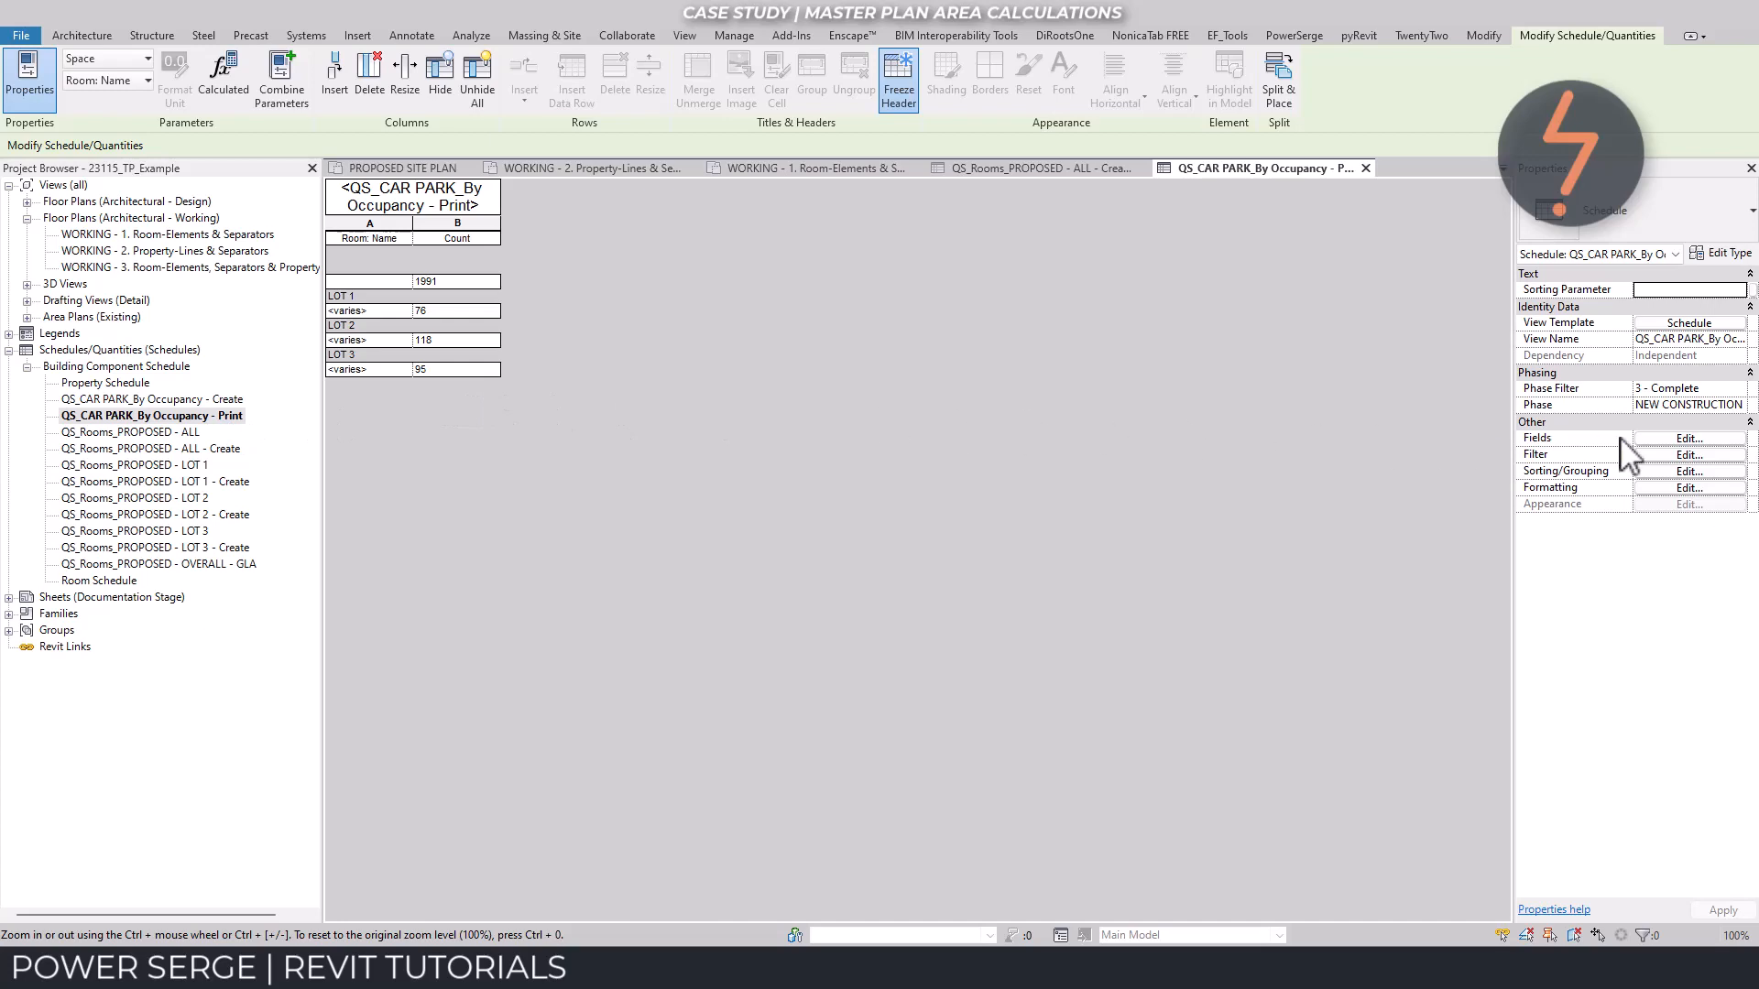
left_click(1684, 439)
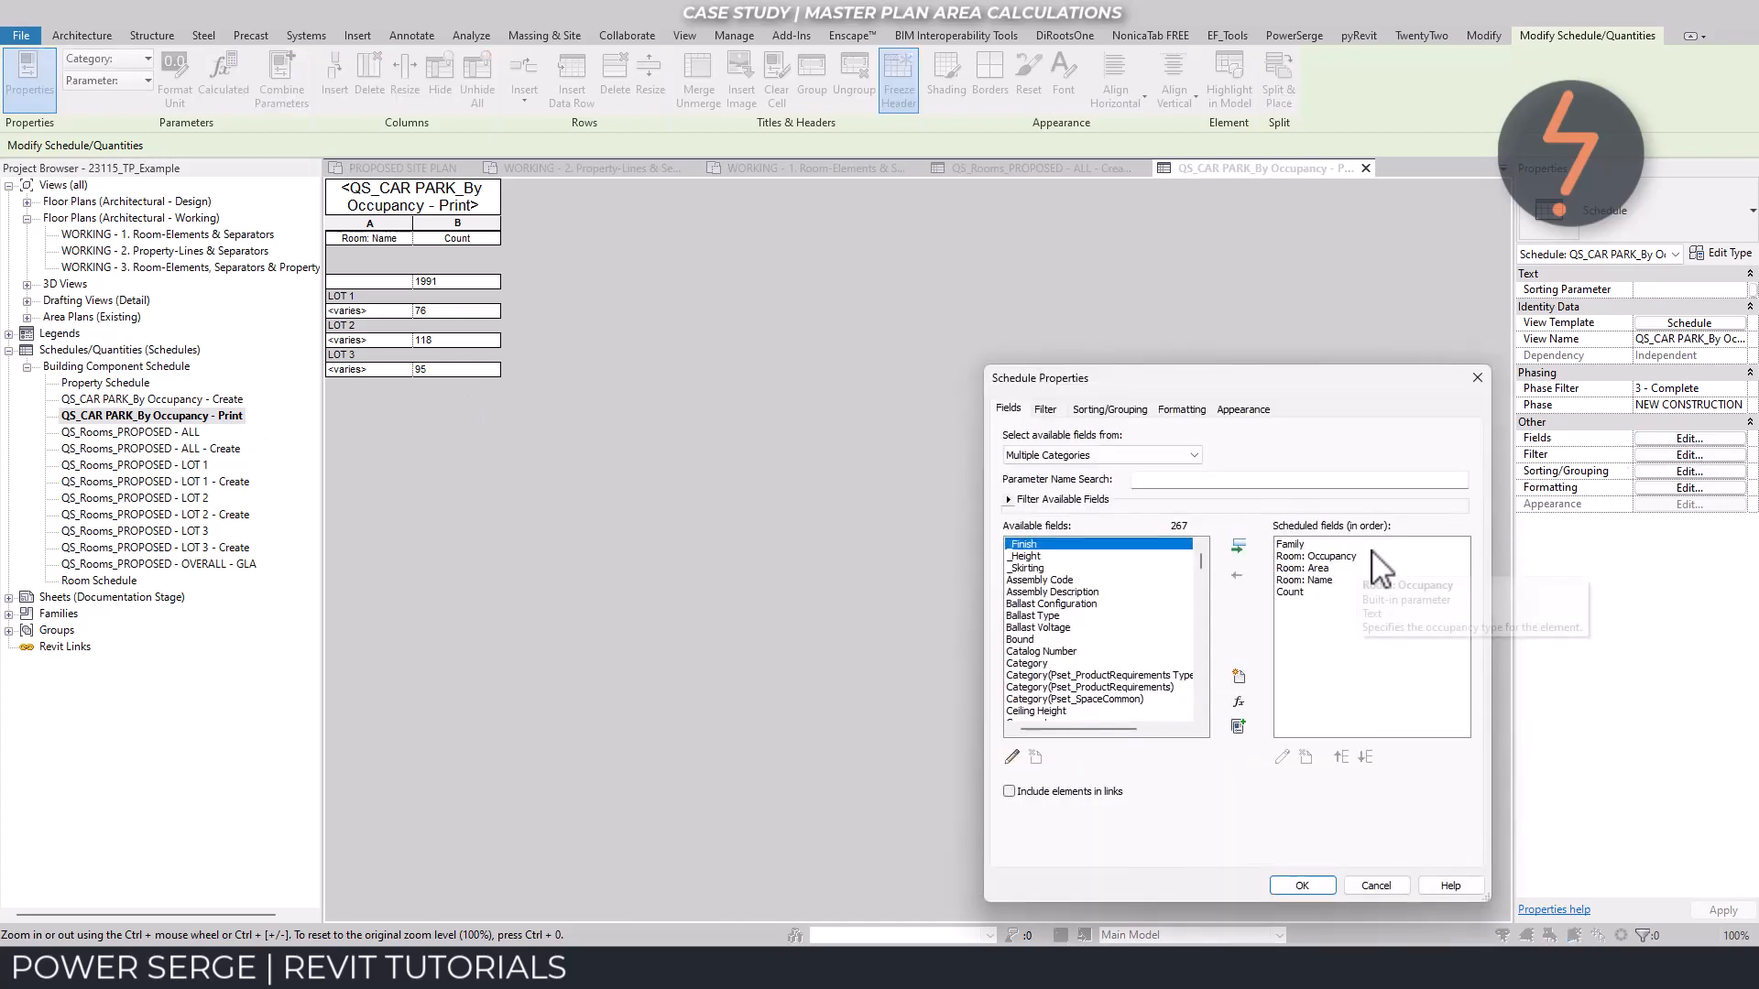
left_click(1052, 410)
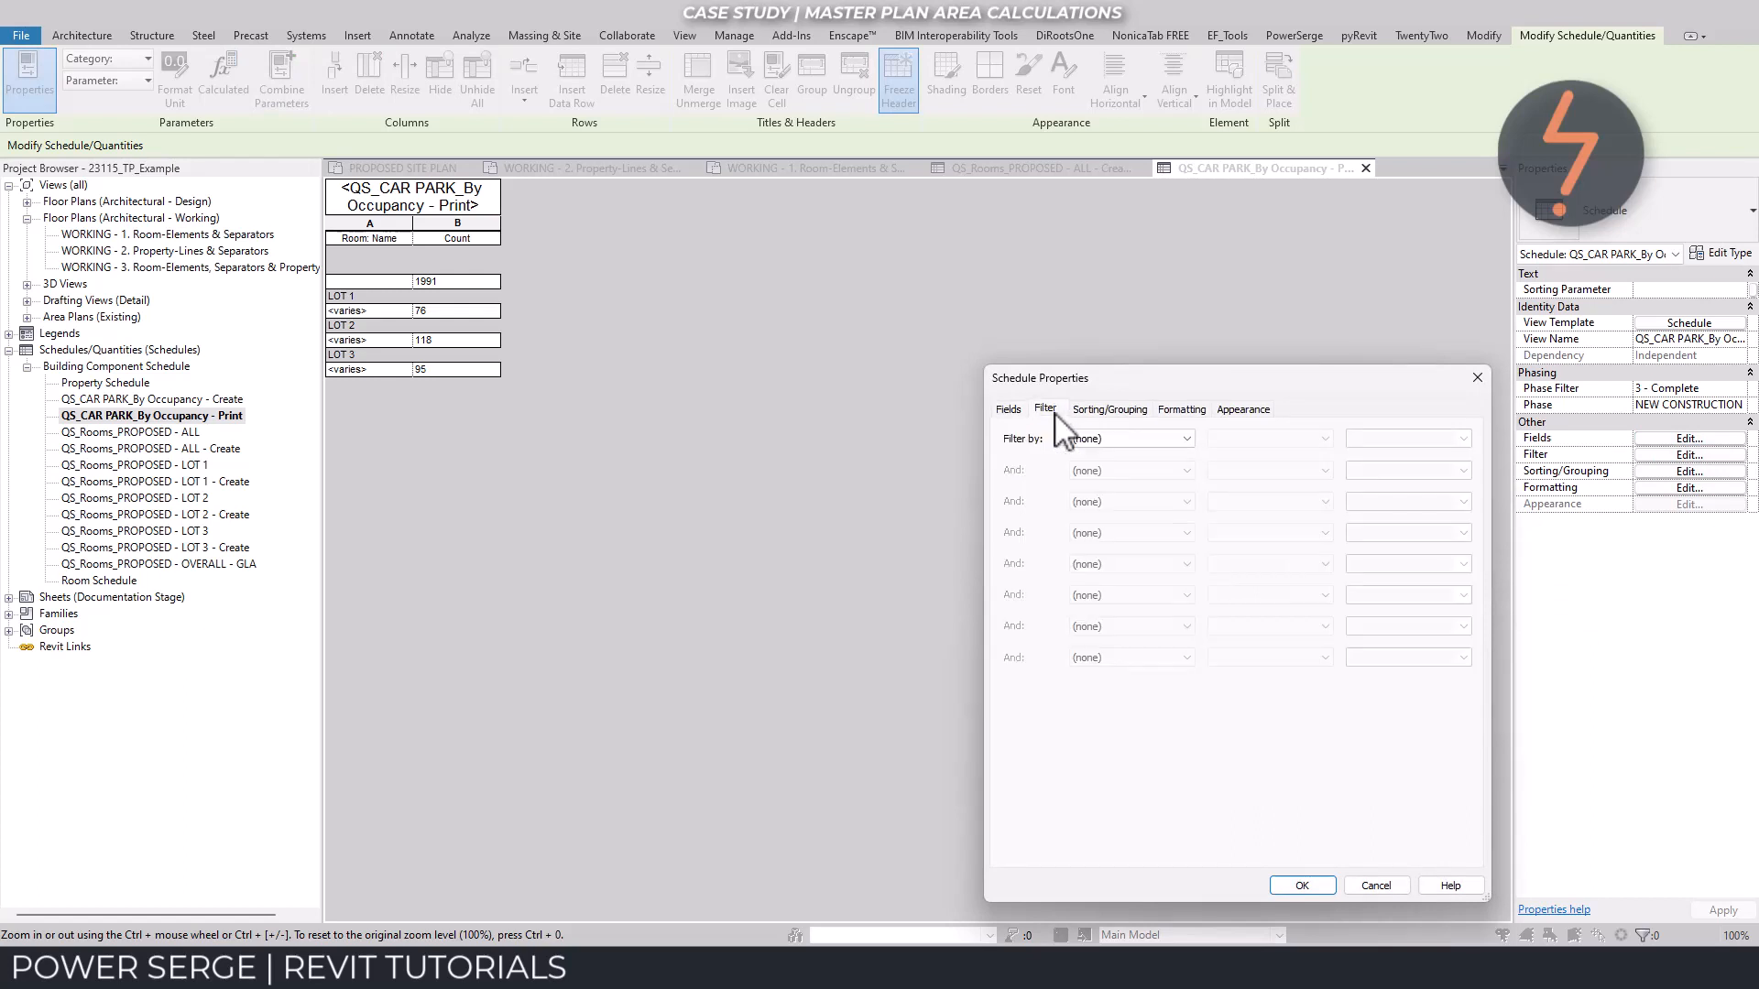
left_click(1099, 439)
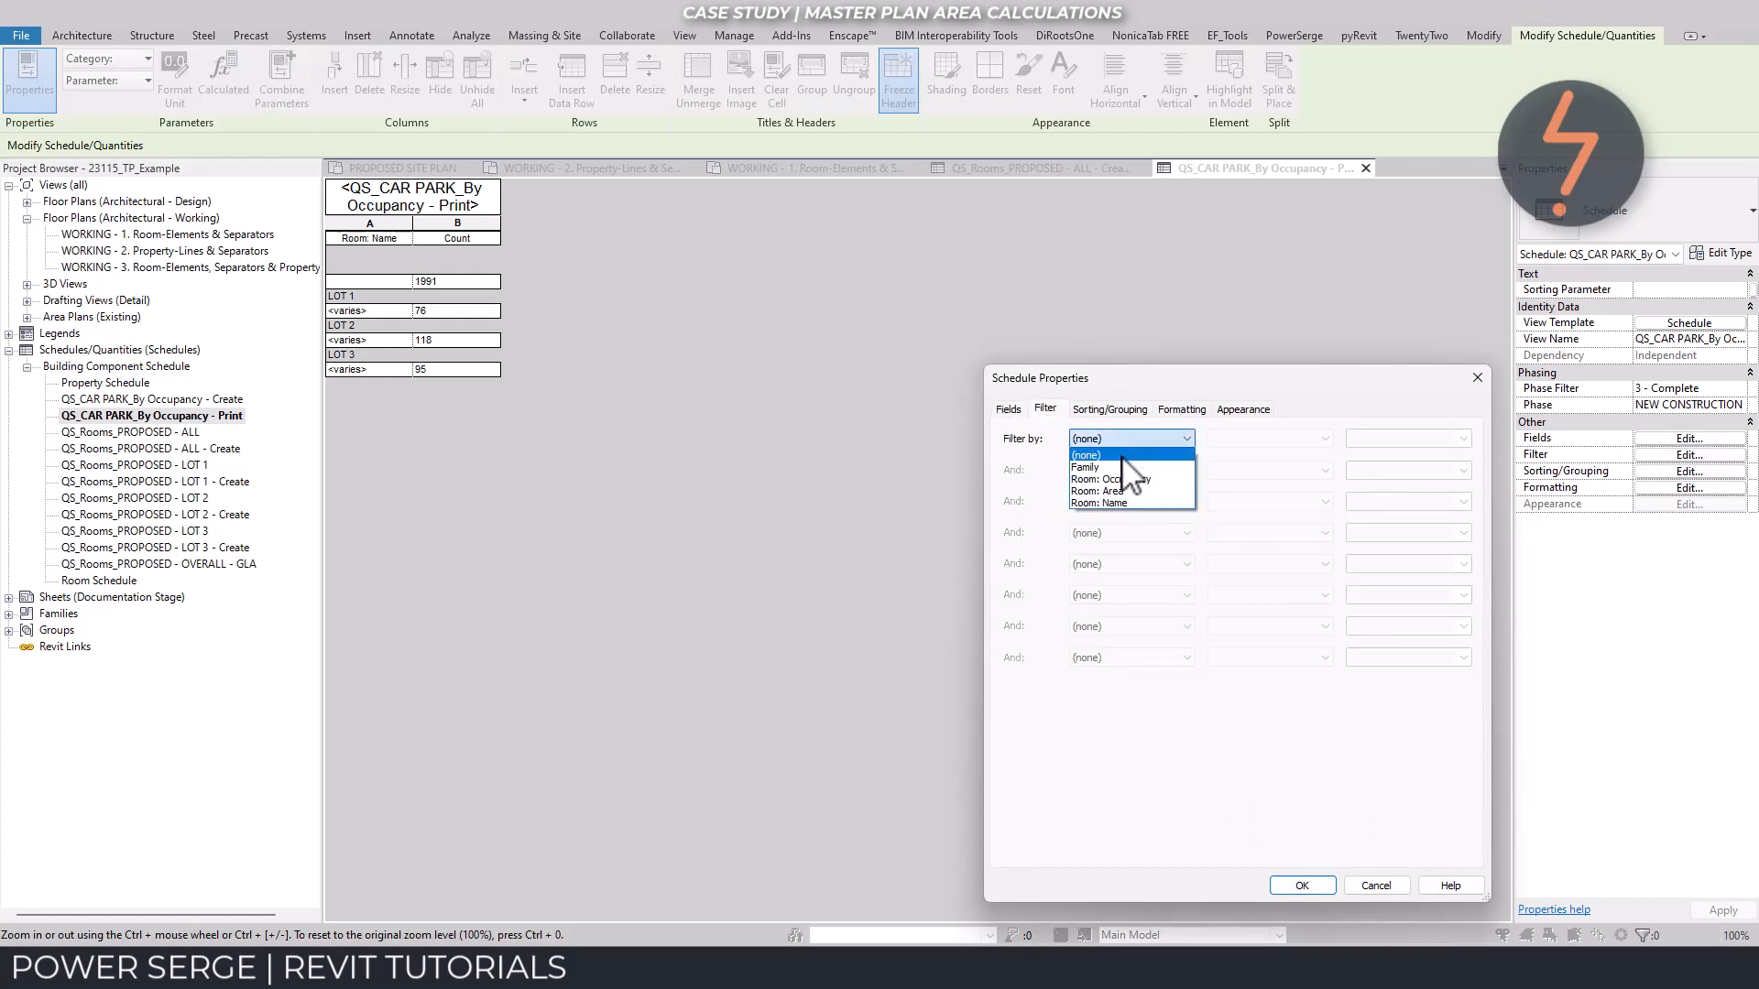
left_click(1125, 468)
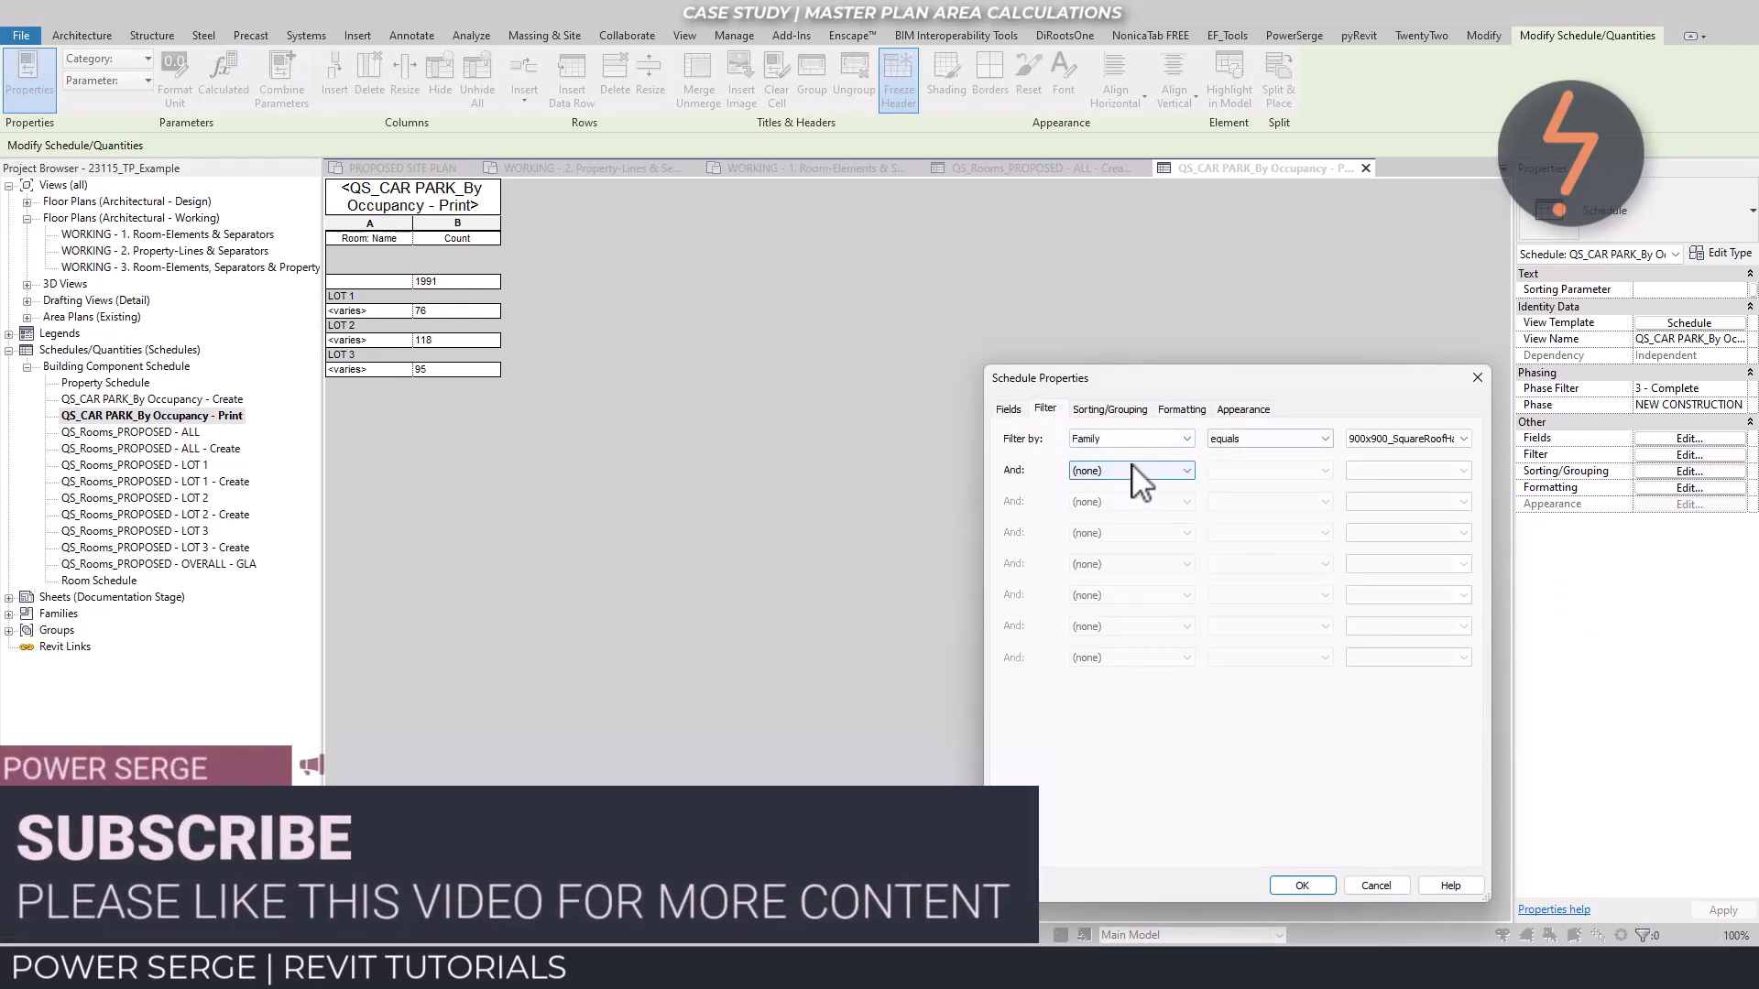
left_click(1370, 439)
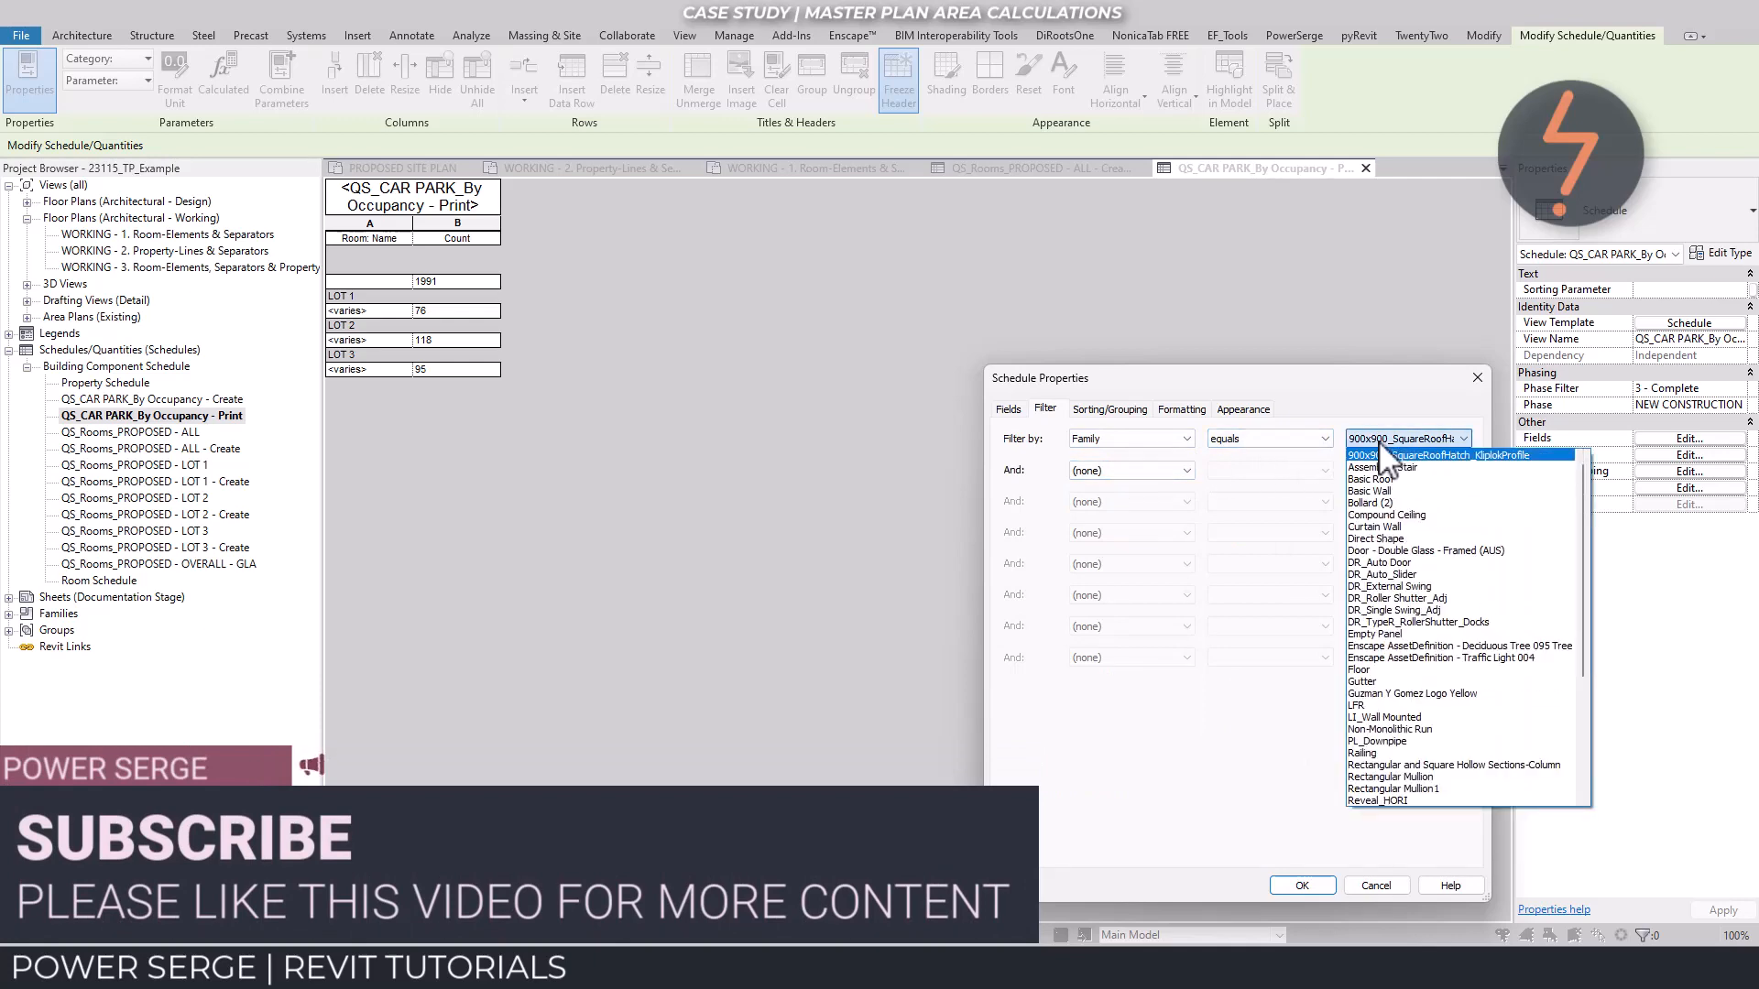
scroll(1415, 637, "down", 3)
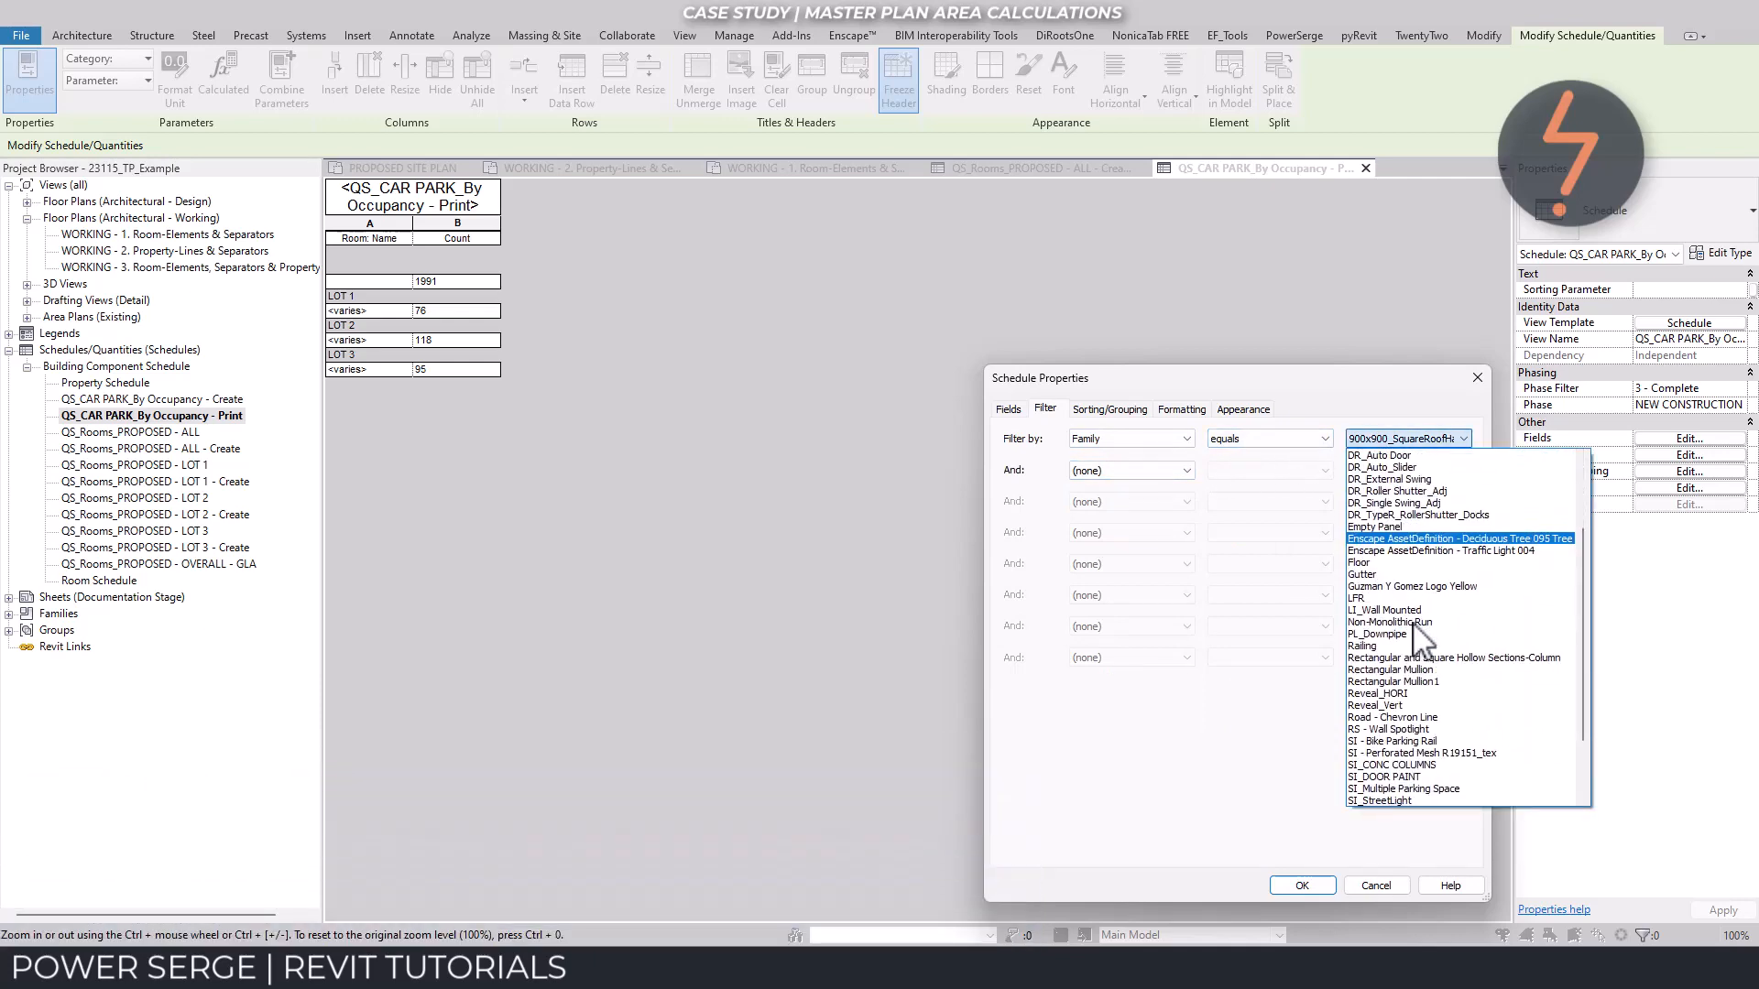
left_click(1425, 790)
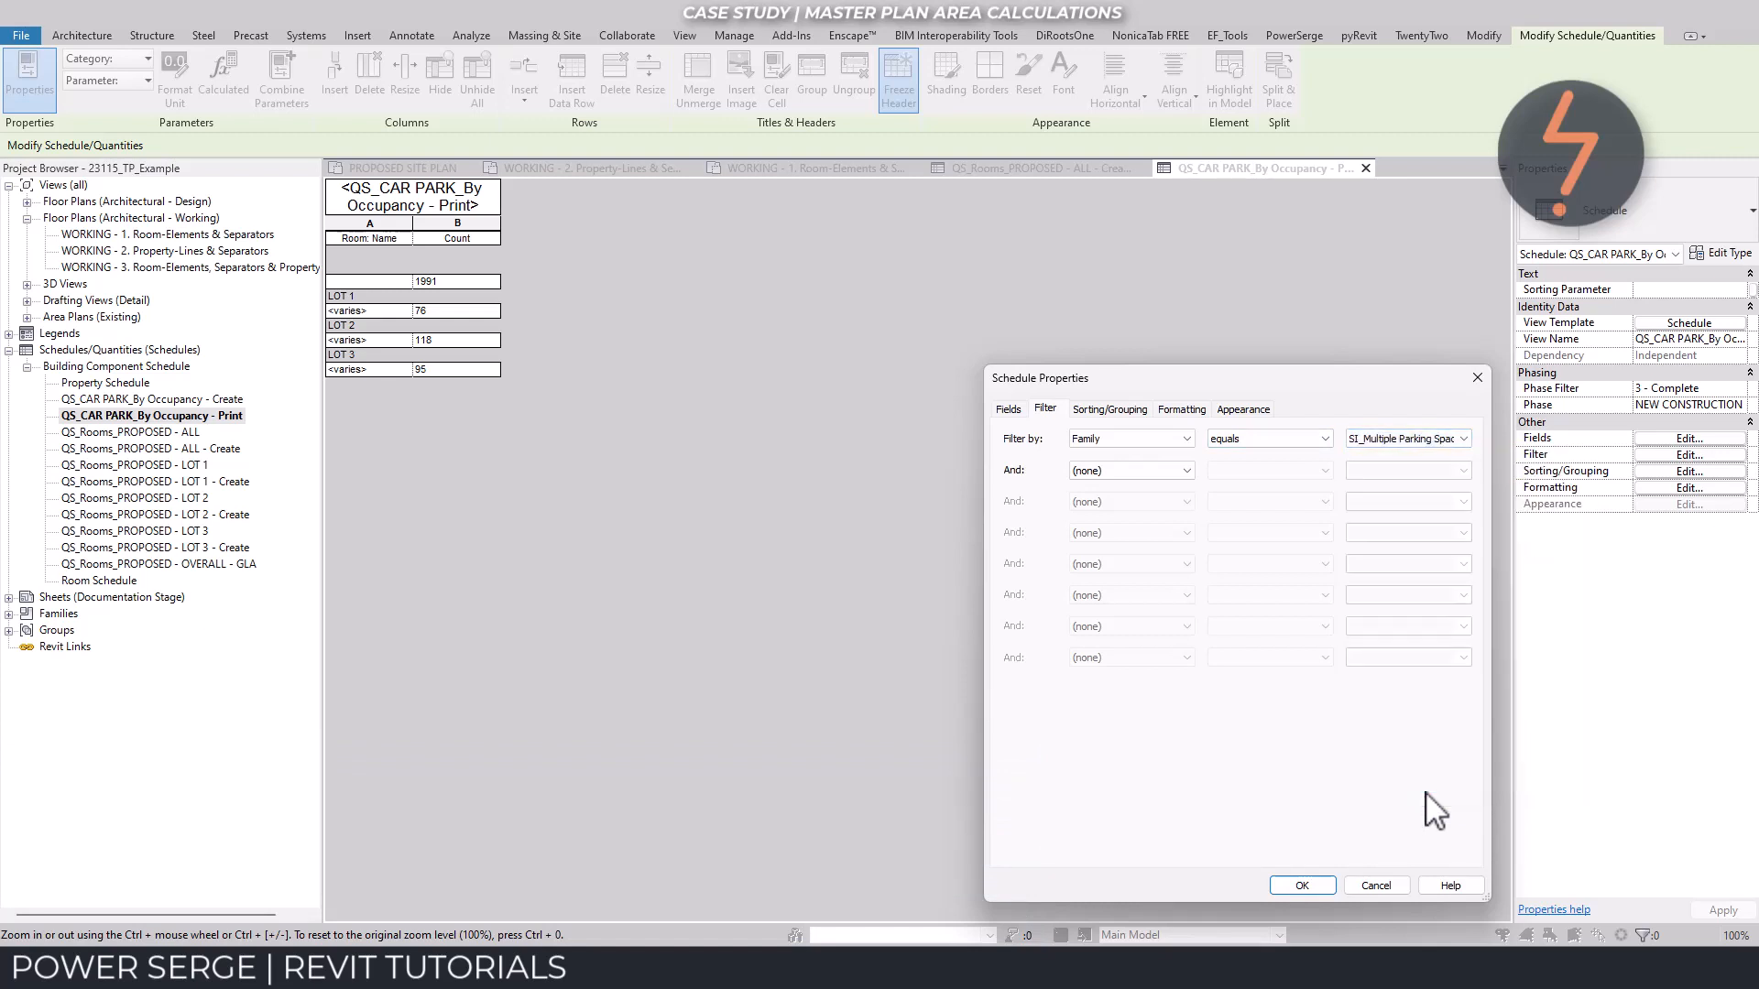
Set the car park schedule's Count field to Calculate totals and apply the schedule properties
left_click(1126, 409)
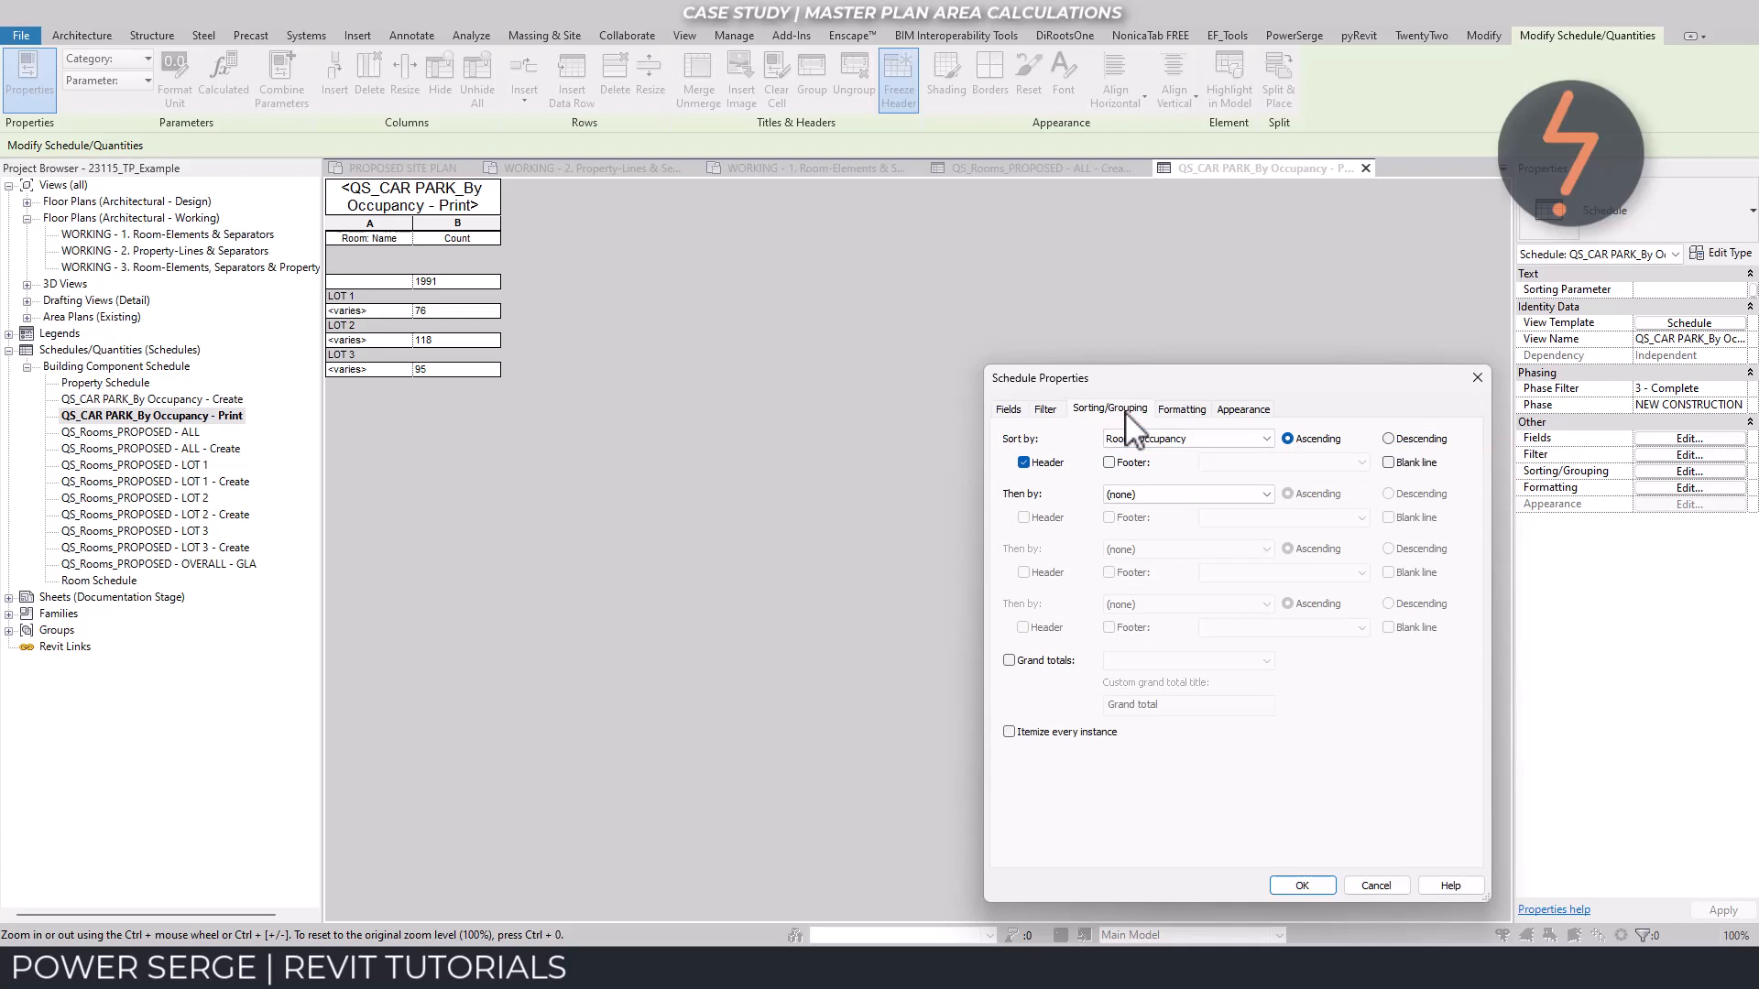
left_click(1181, 410)
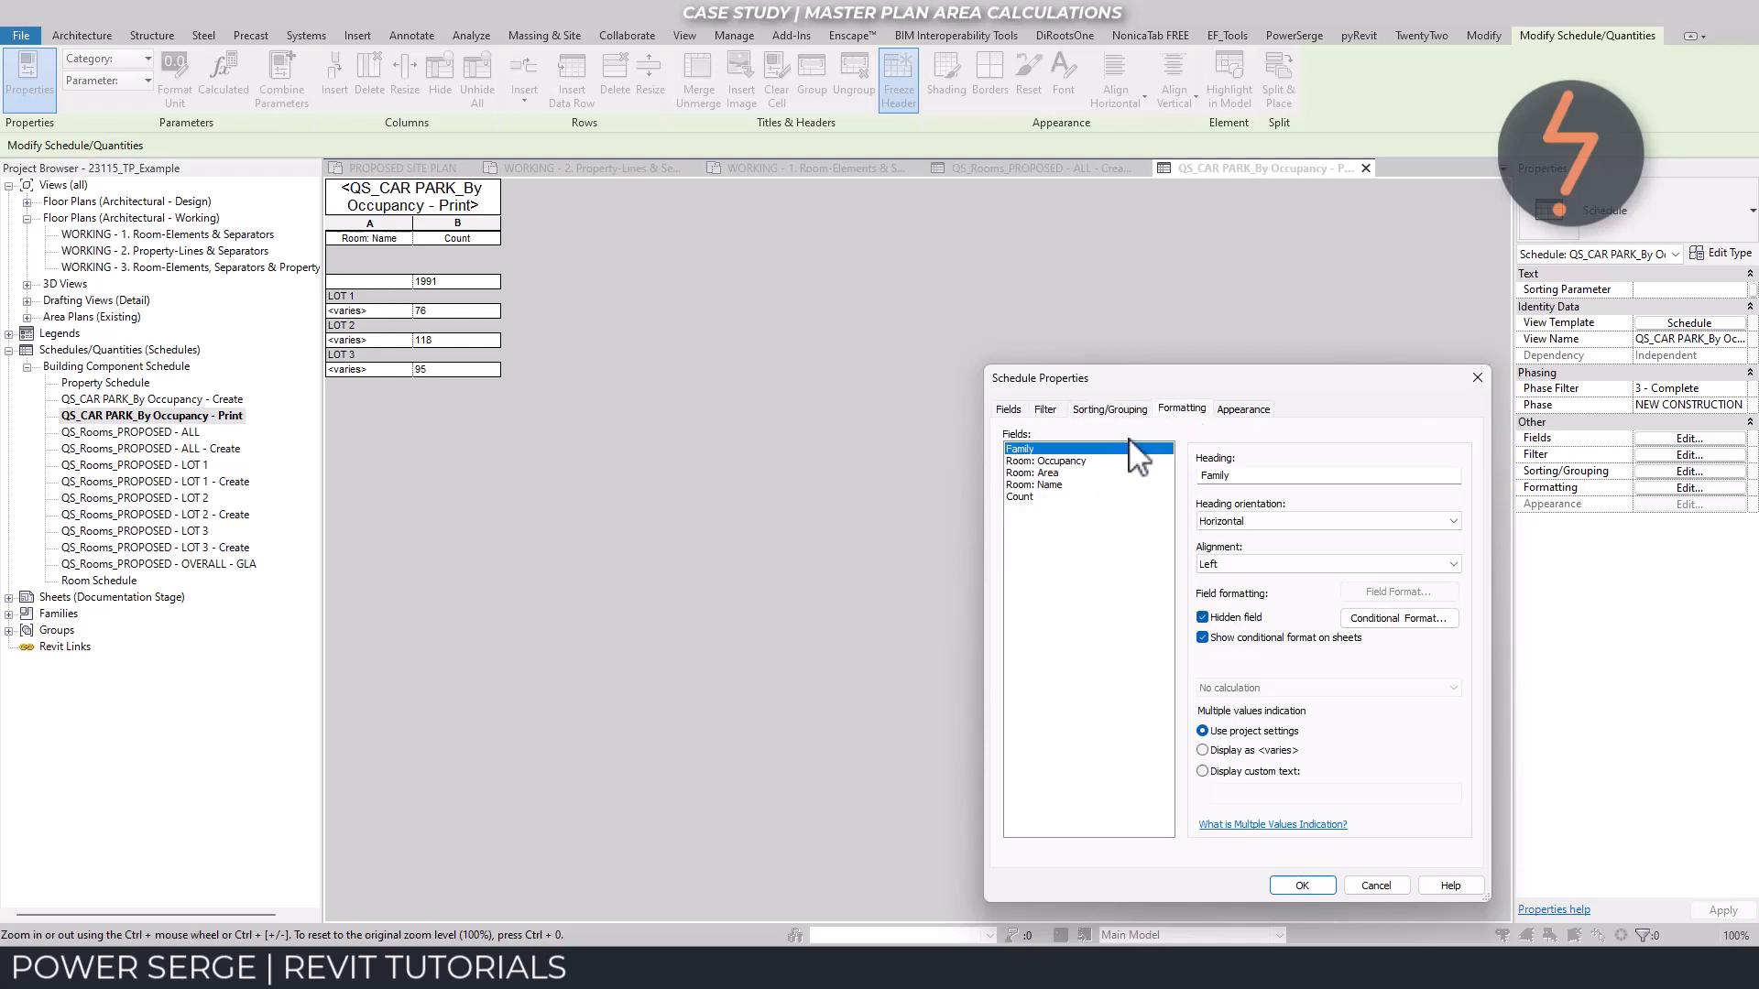
left_click(1040, 497)
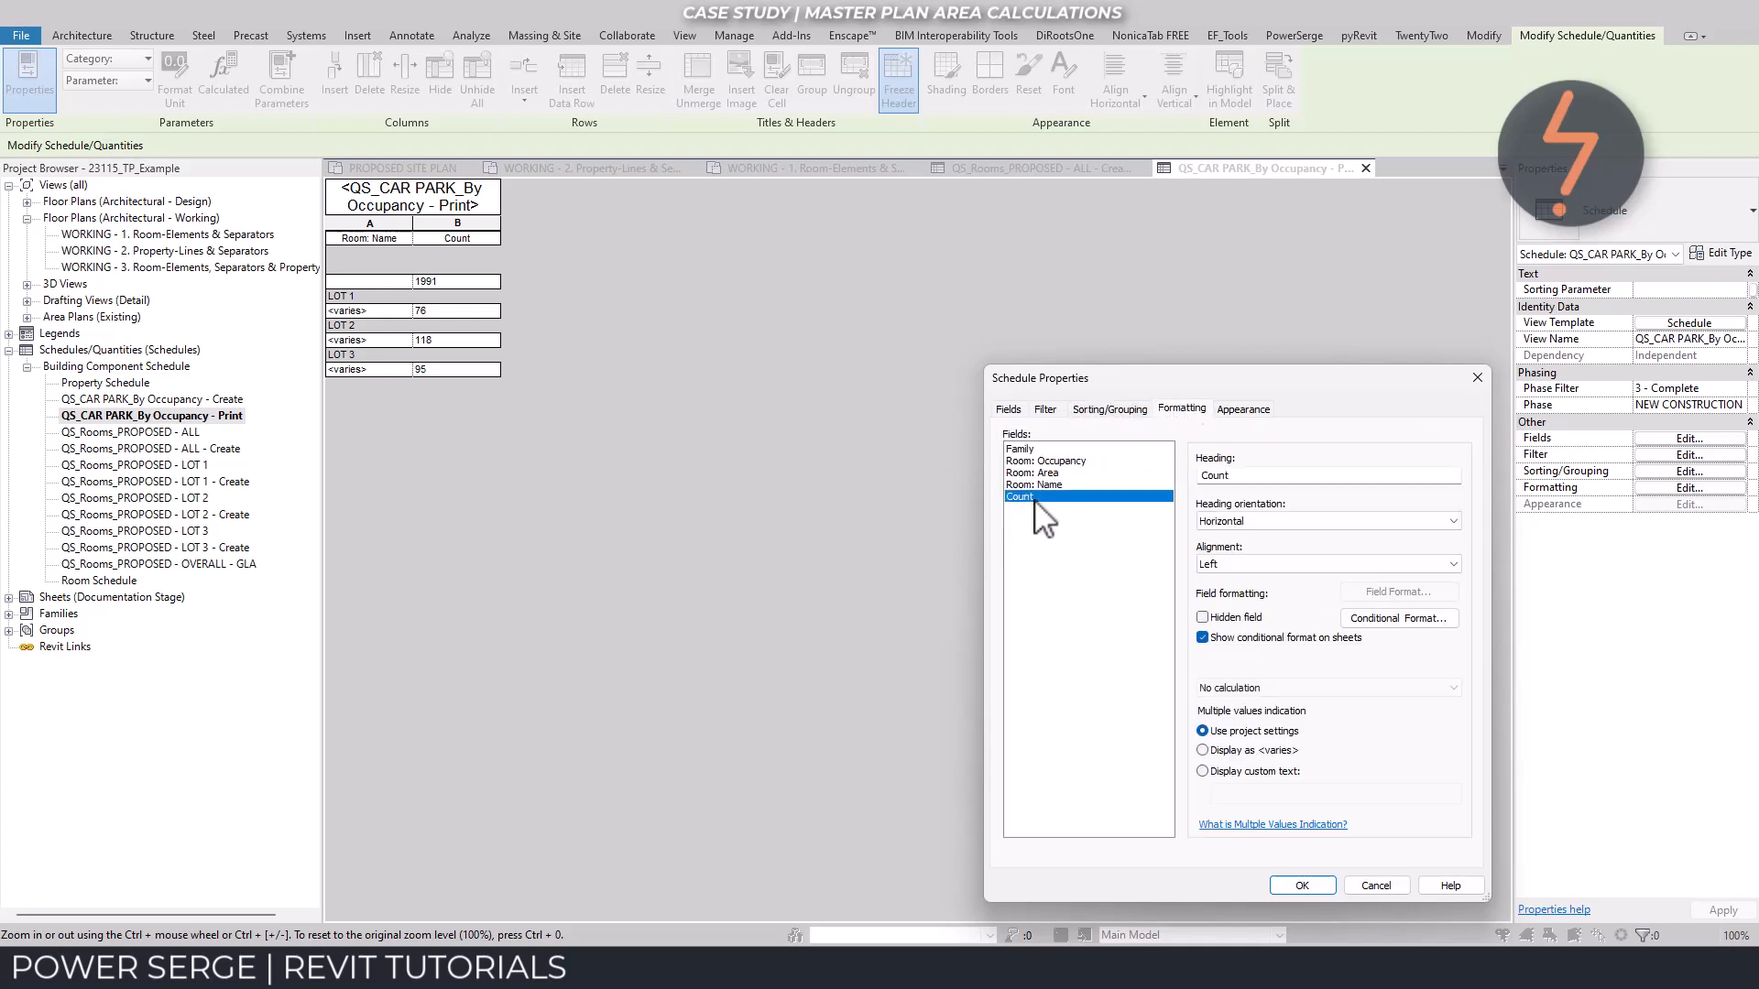
left_click(1261, 688)
left_click(1265, 711)
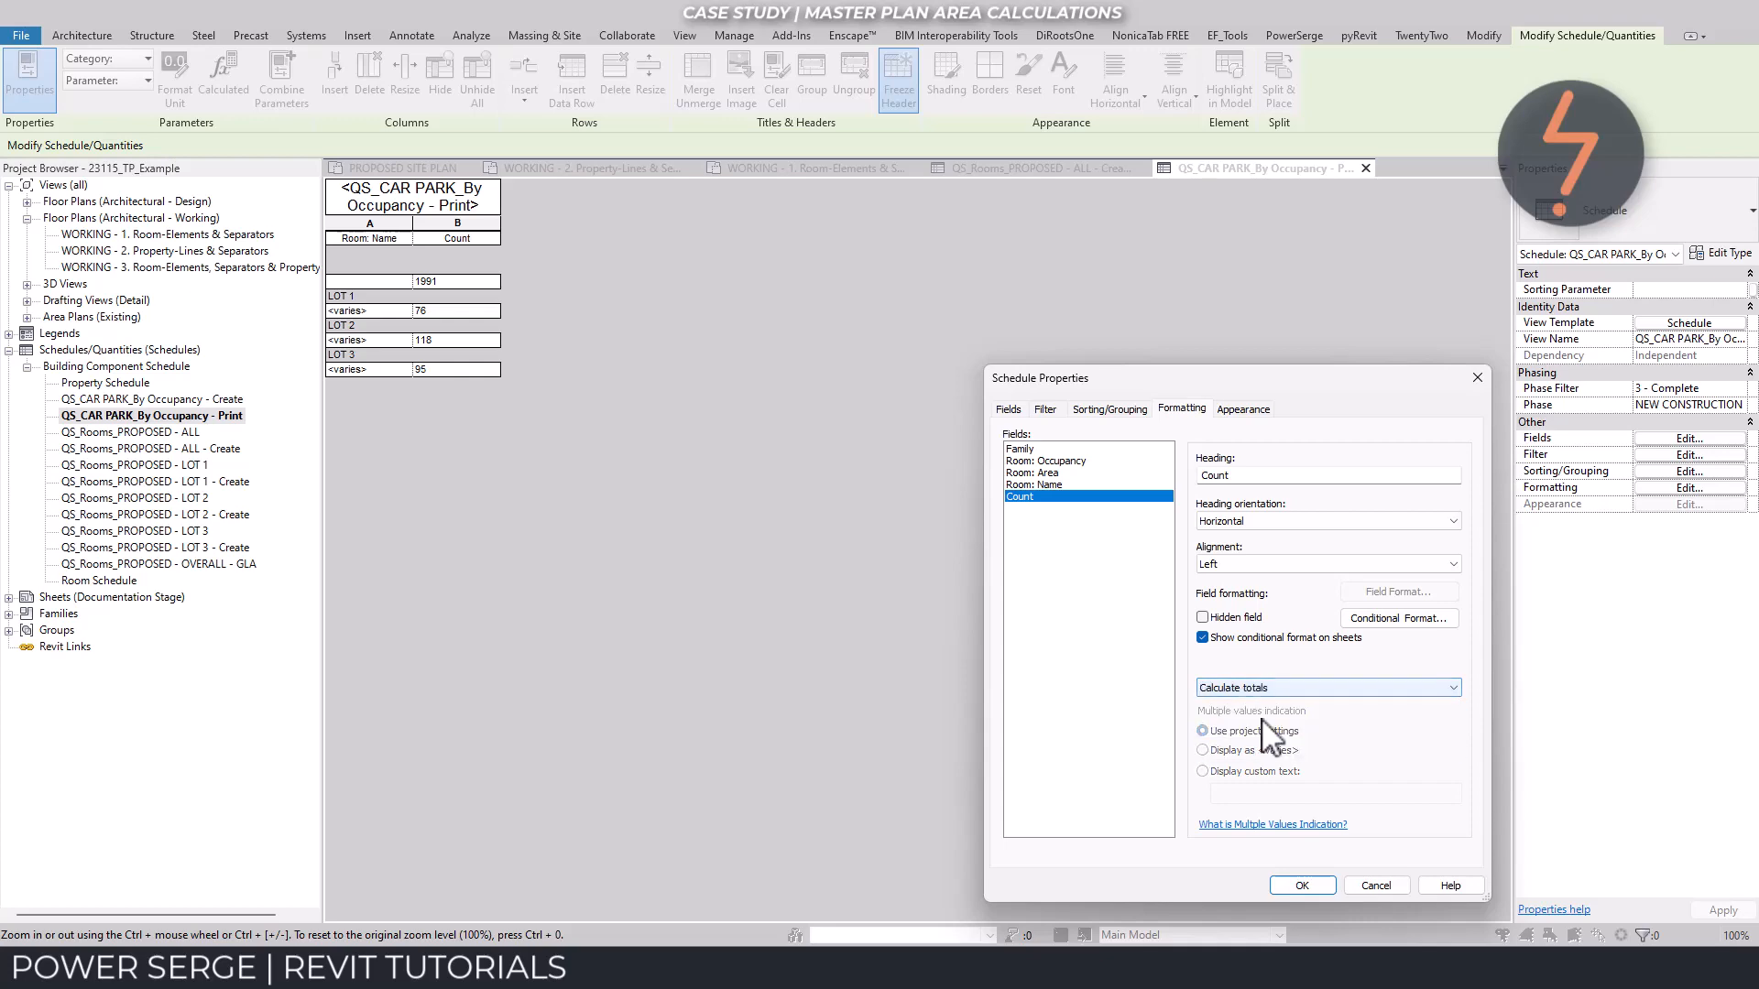
left_click(1326, 888)
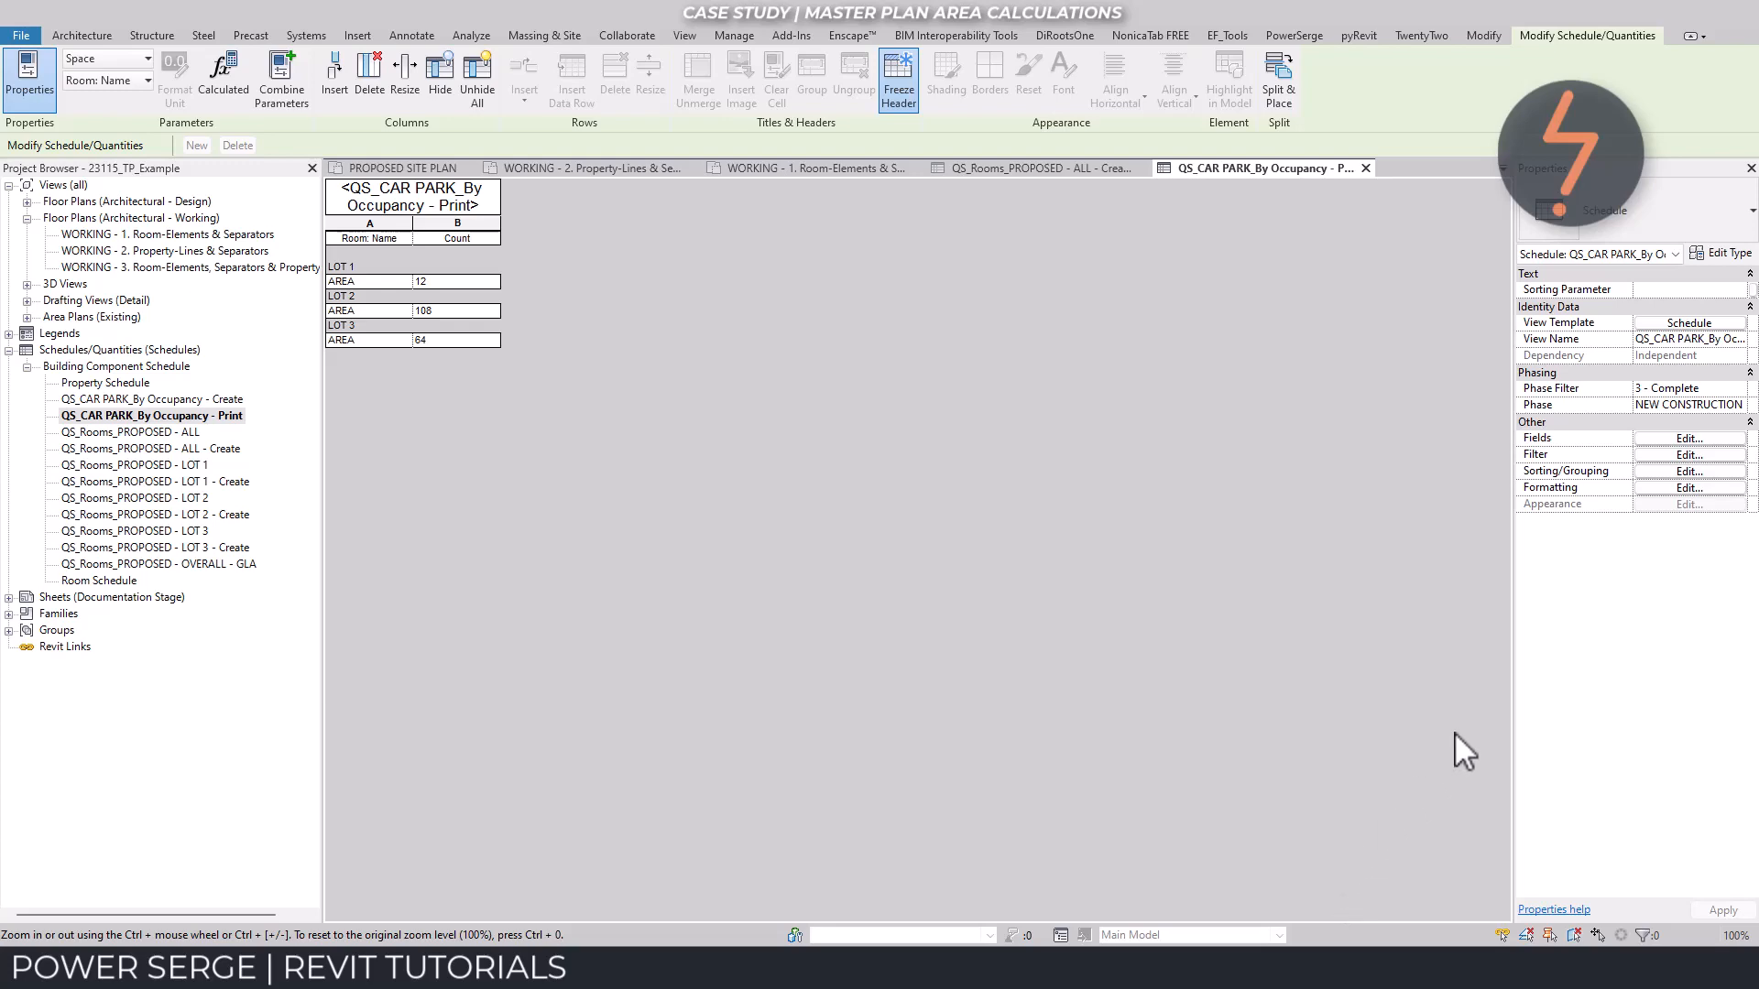
Enable grand totals in the car park schedule's sorting and grouping, set them to Totals only, and apply
left_click(1694, 444)
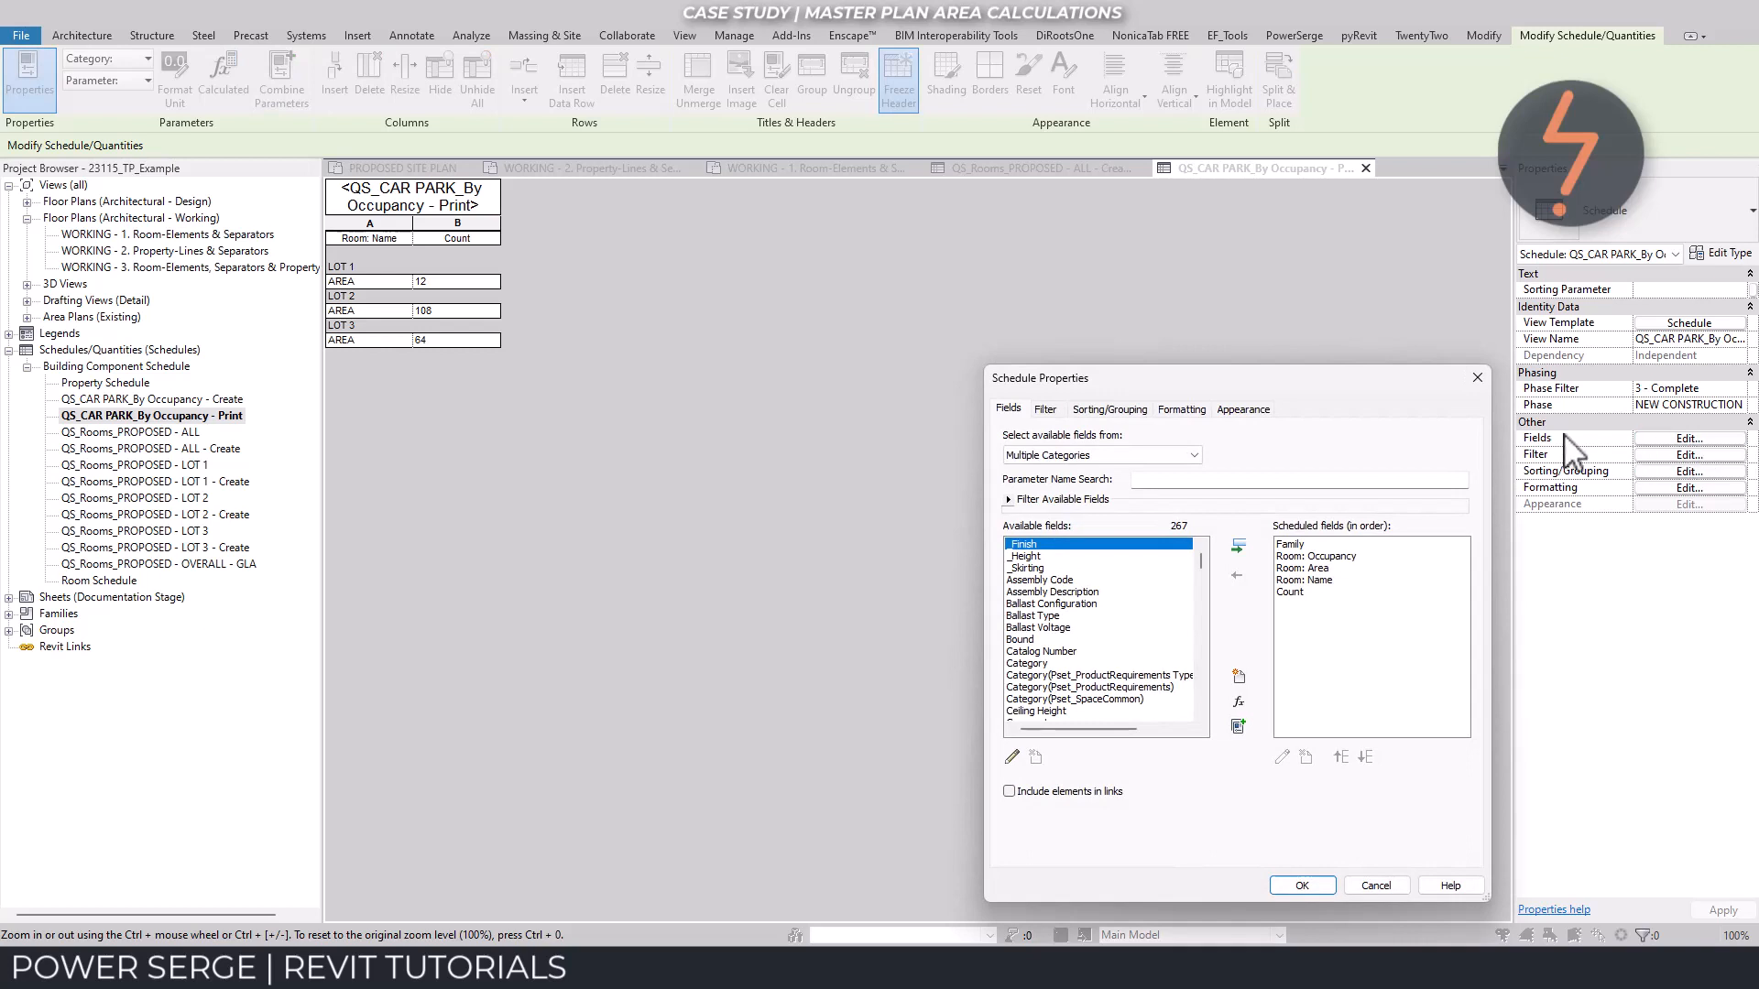
left_click(1110, 409)
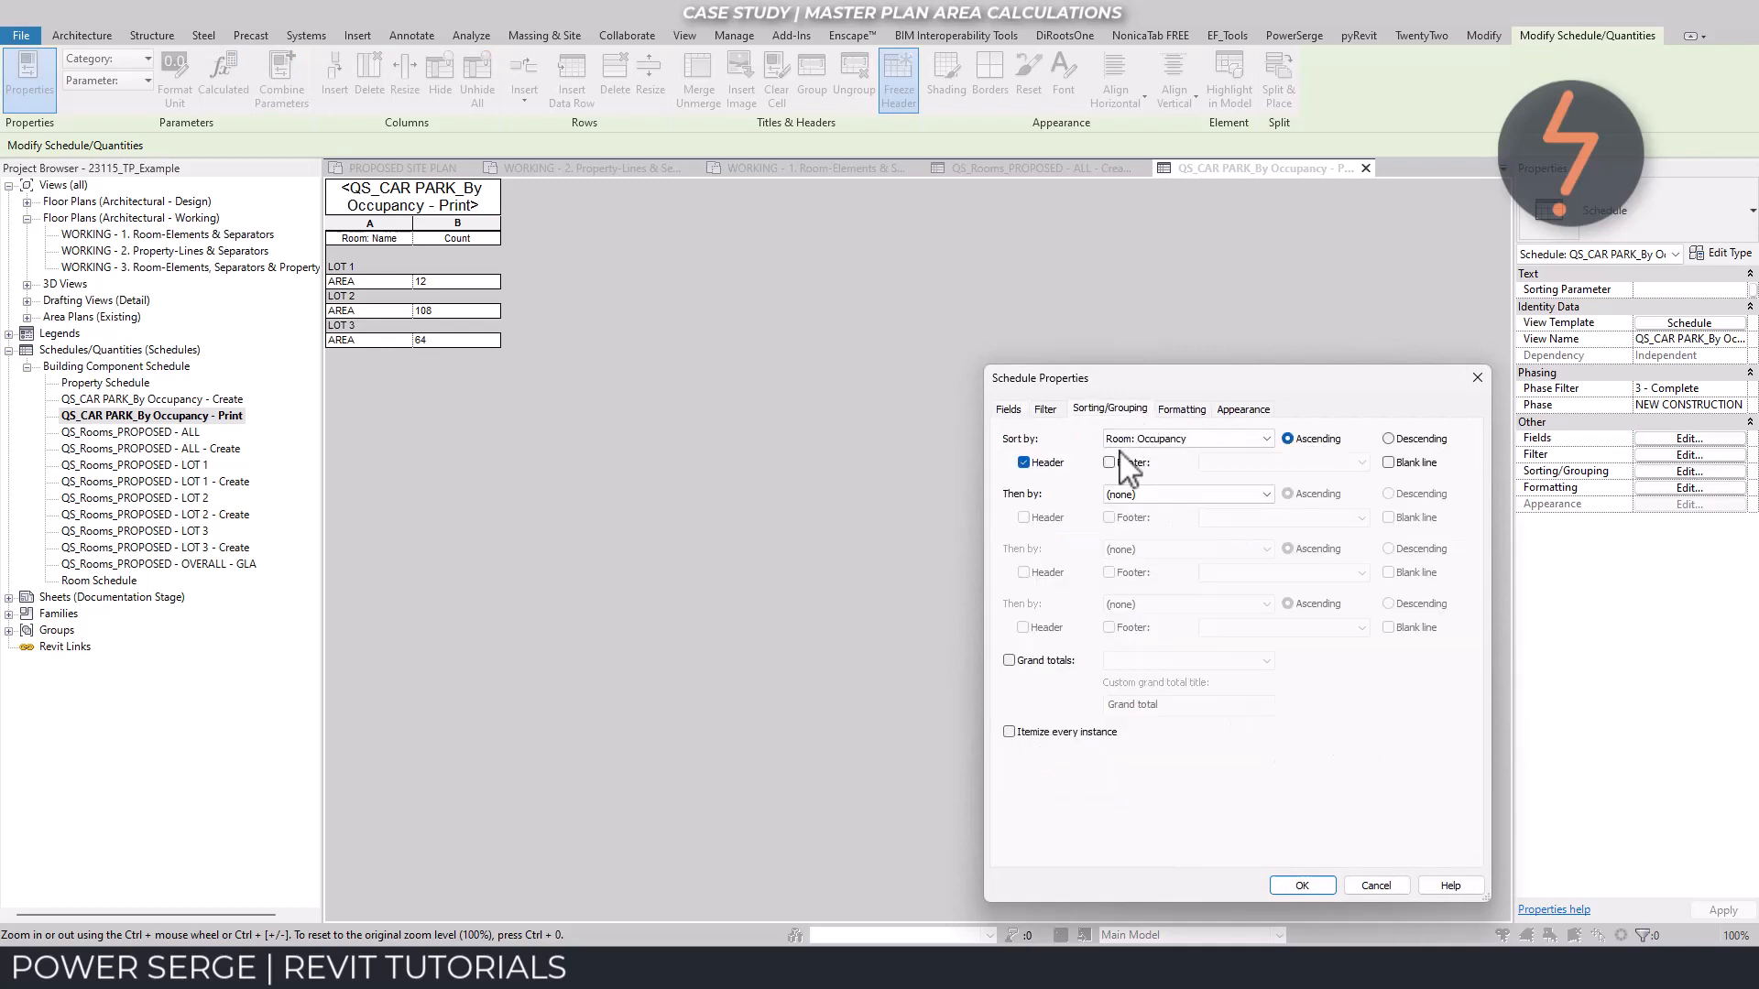
left_click(1038, 662)
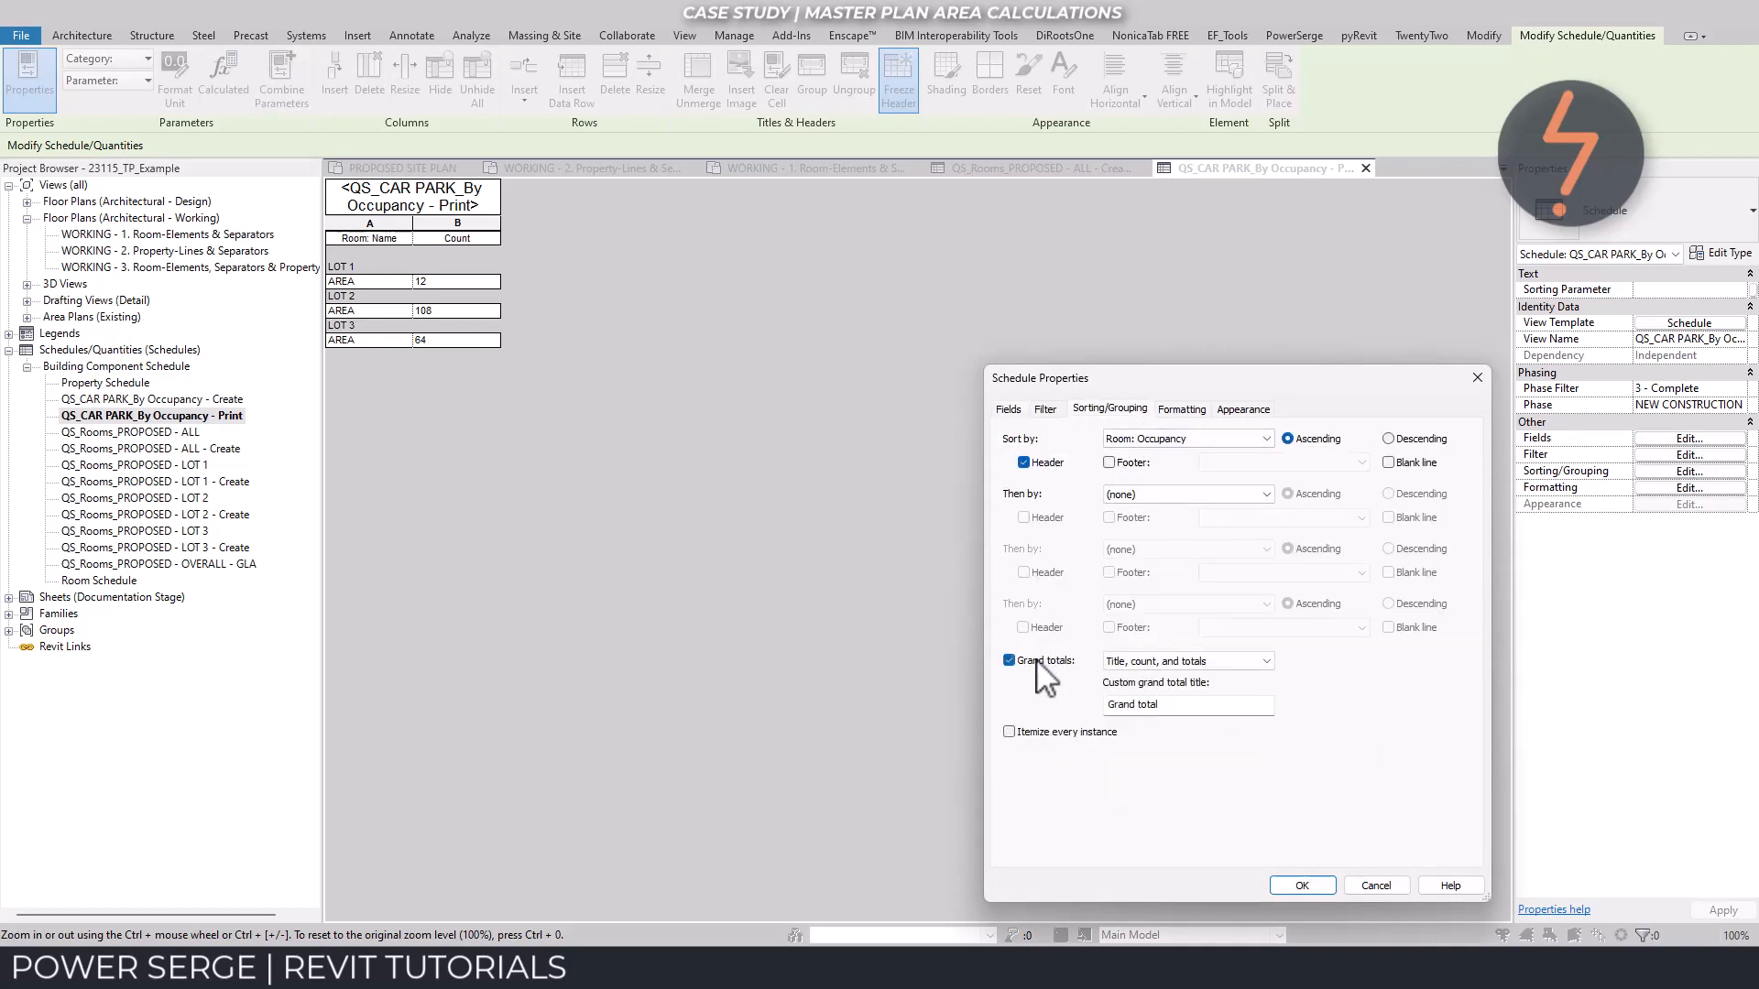
left_click(1188, 660)
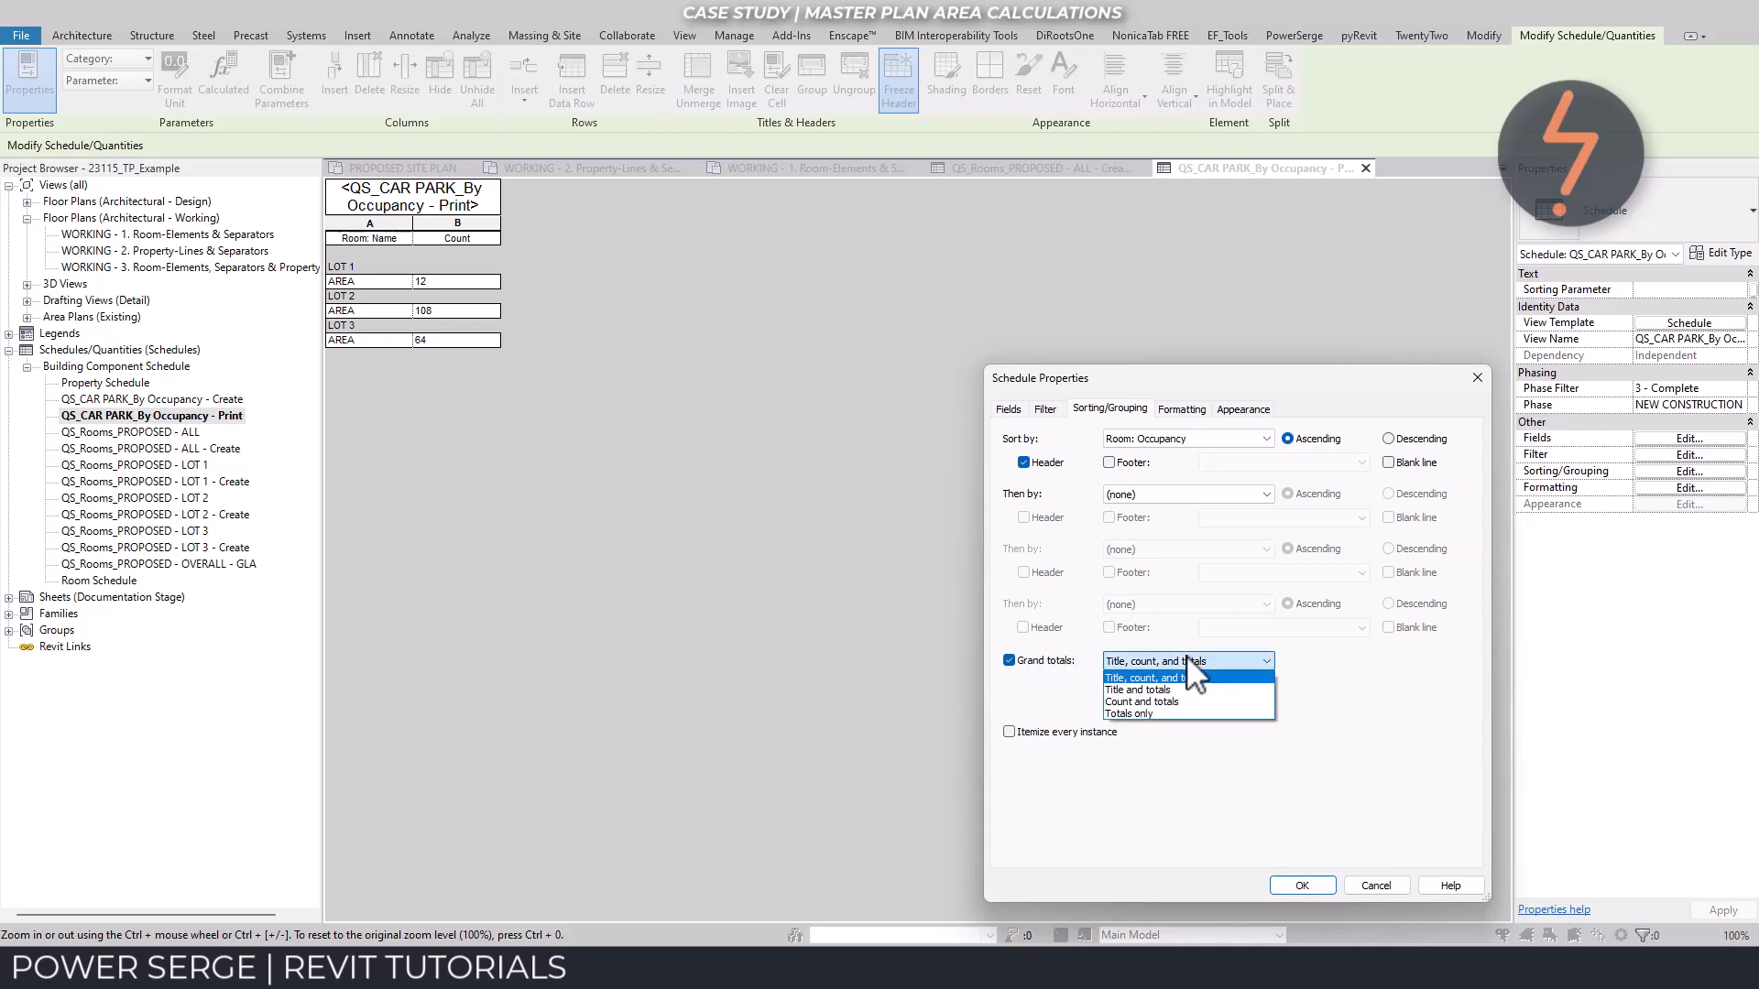
left_click(1185, 714)
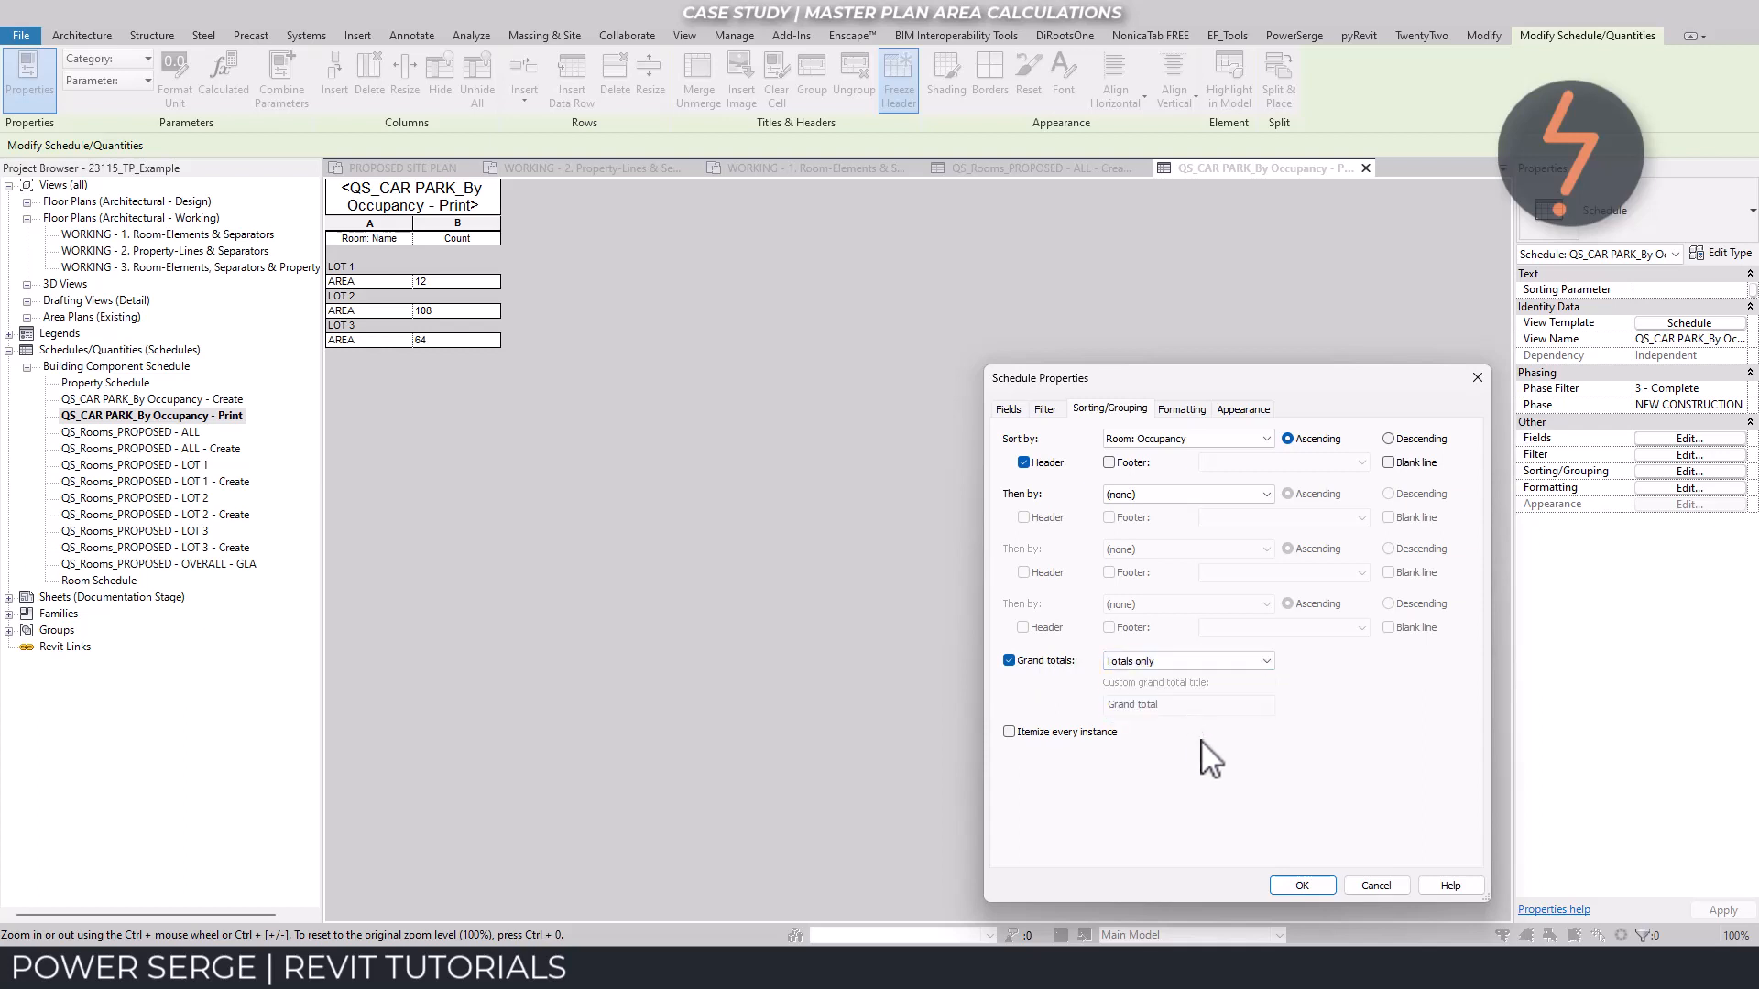
left_click(1302, 884)
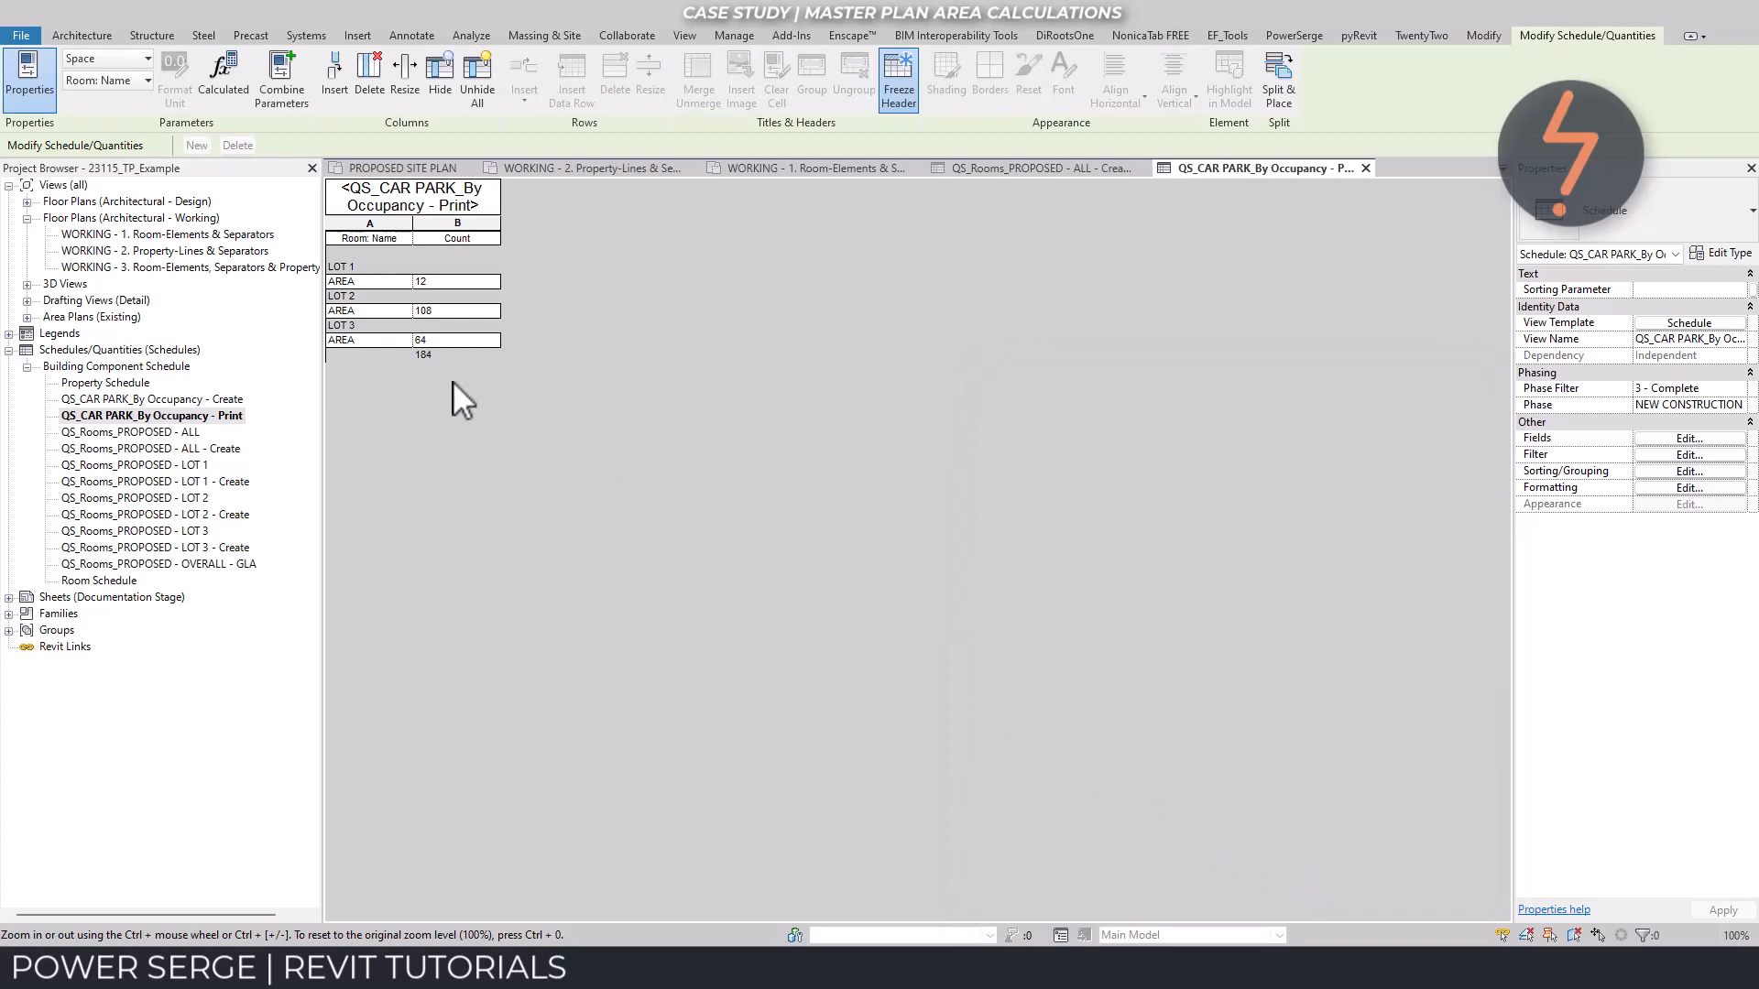